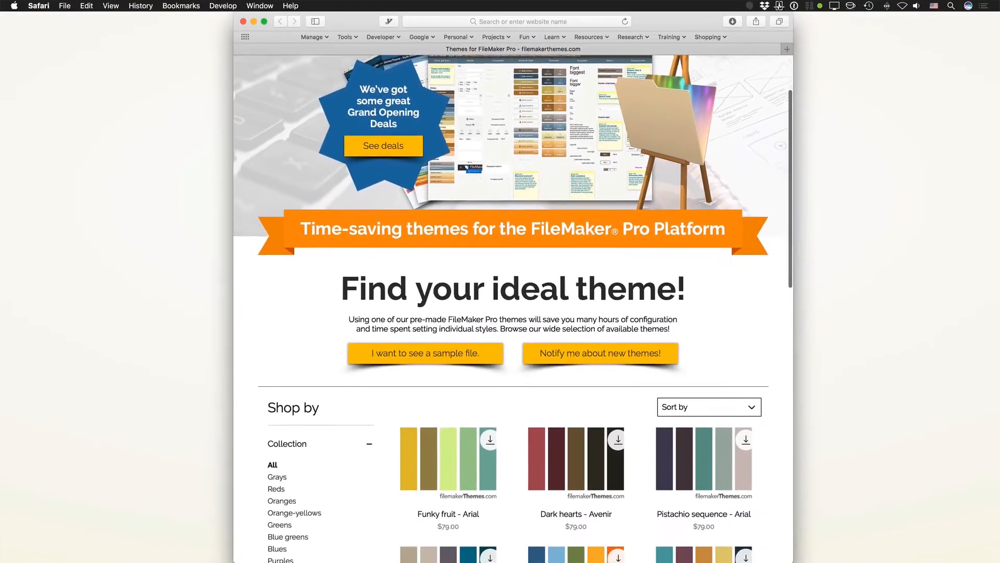
- Browse the ready-made FileMaker themes offered on filemakerthemes.com
{"action": "scroll", "coordinate": [513, 308], "scroll_direction": "down", "scroll_amount": 1}
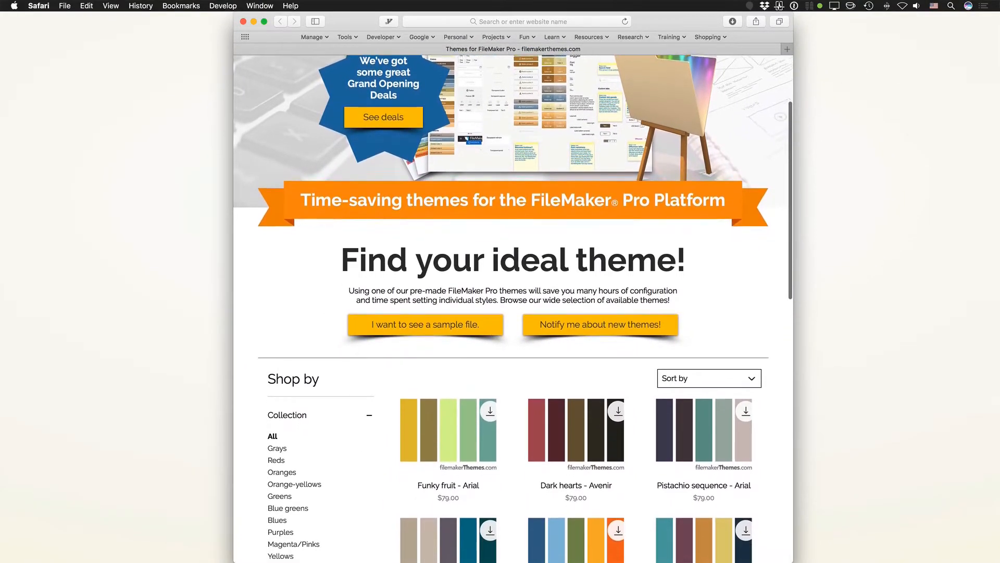
{"action": "scroll", "coordinate": [513, 309], "scroll_direction": "down", "scroll_amount": 1}
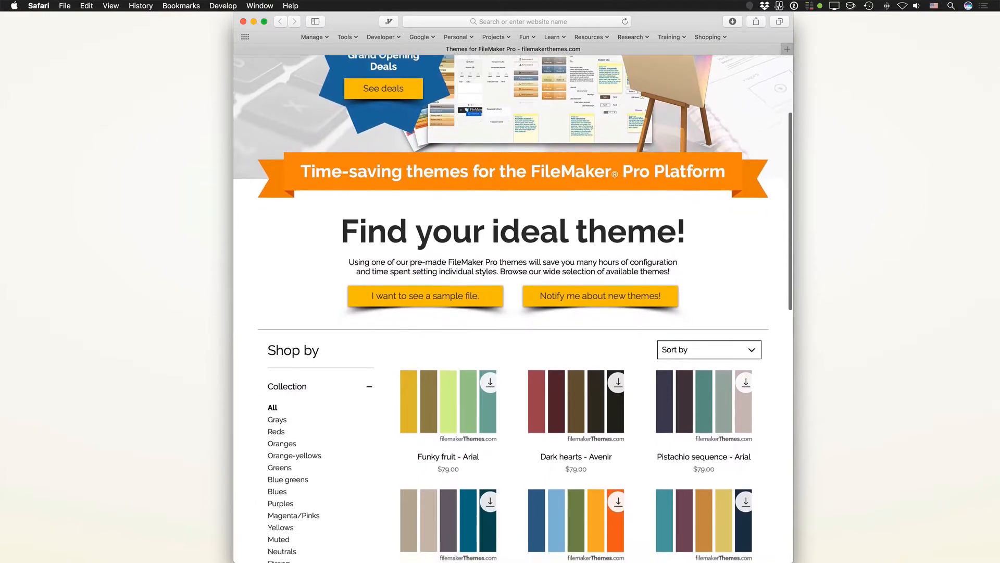
{"action": "scroll", "coordinate": [514, 309], "scroll_direction": "down", "scroll_amount": 1}
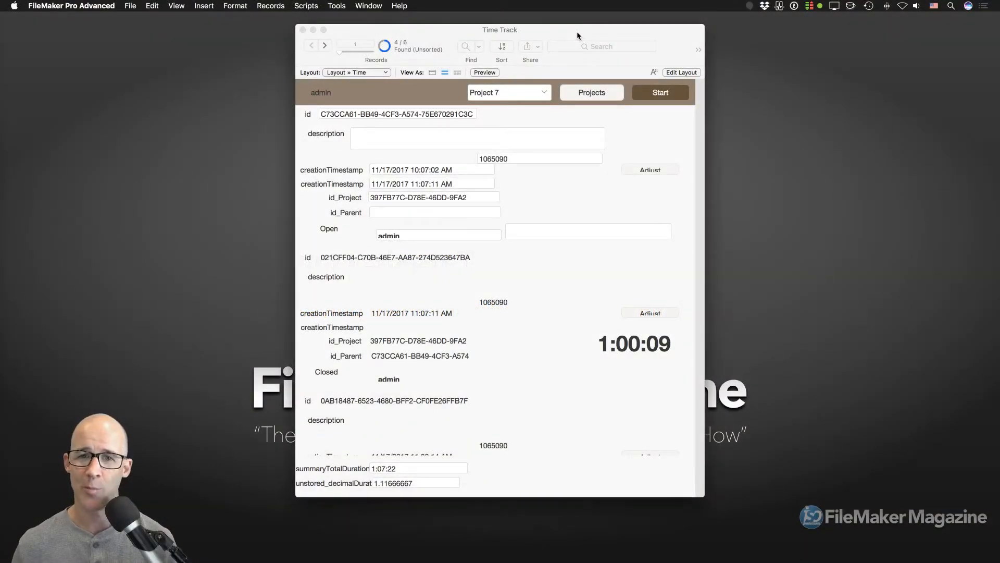
{"action": "left_click", "coordinate": [577, 31]}
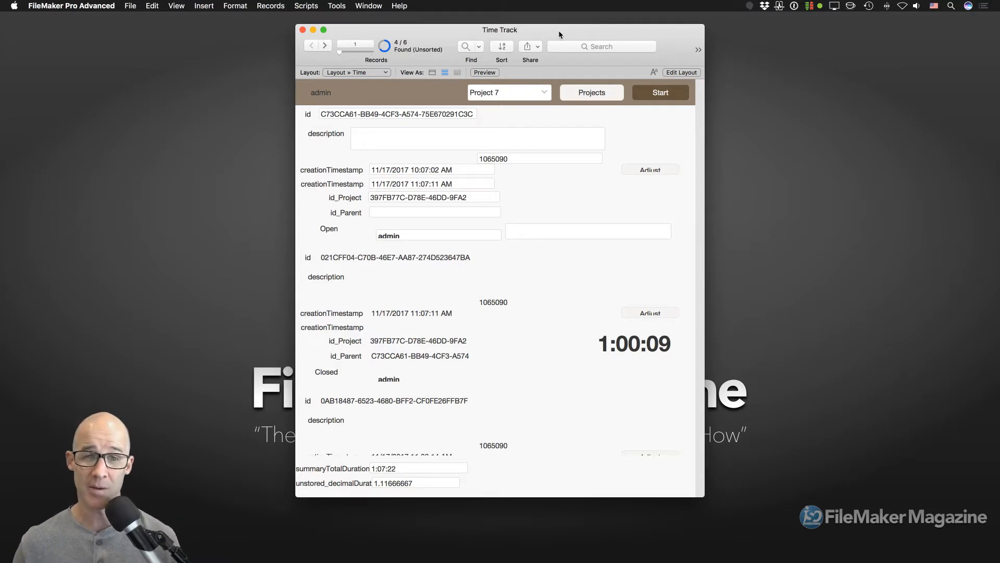
{"action": "left_click_drag", "start_coordinate": [552, 33], "coordinate": [578, 29]}
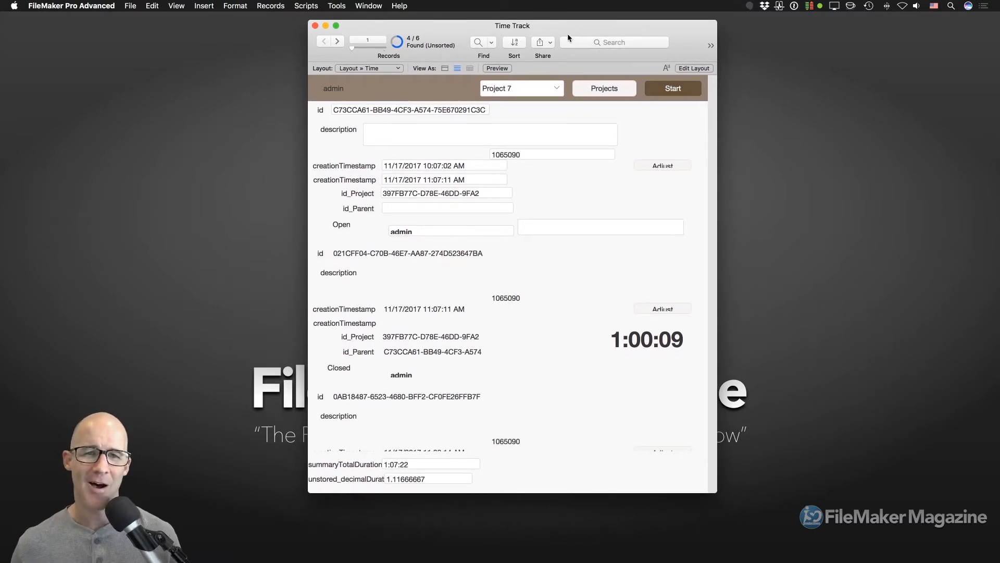
{"action": "left_click_drag", "start_coordinate": [567, 34], "coordinate": [569, 34]}
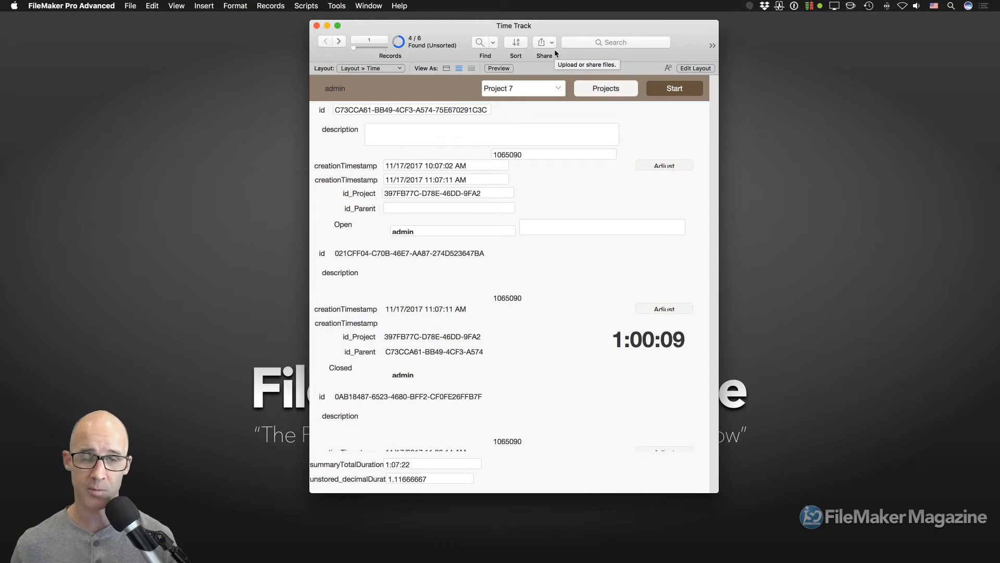
- Put the Layout » Time layout into Layout mode and show the file's complete layout list in an enlarged Manage Layouts window
{"action": "key", "text": "super+l"}
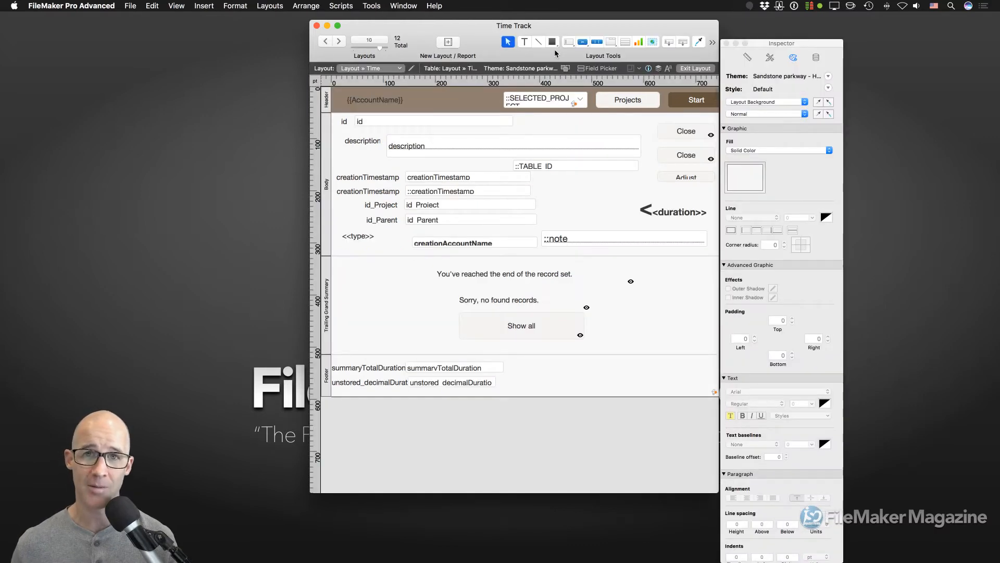
{"action": "key", "text": "super+shift+l"}
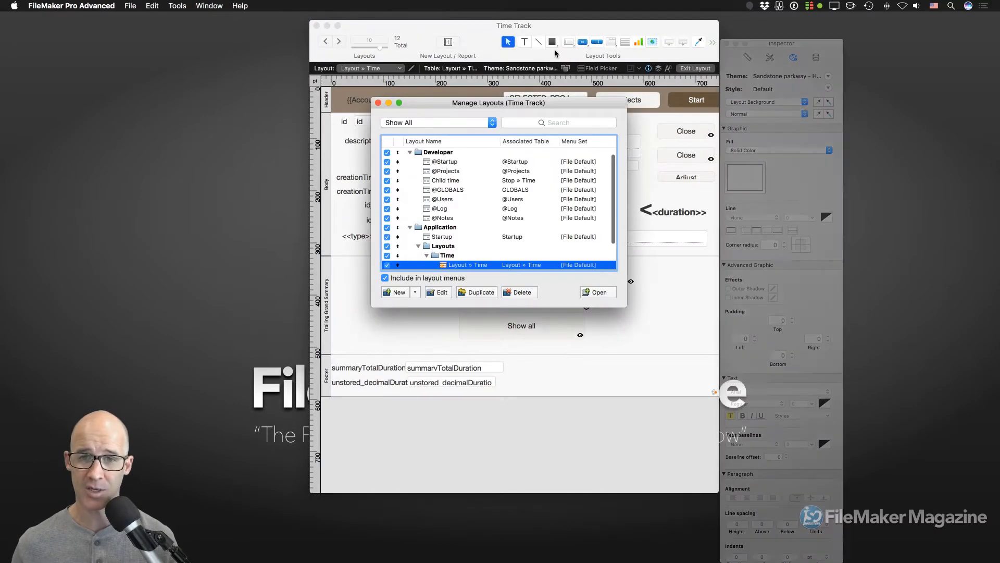
{"action": "left_click_drag", "start_coordinate": [531, 99], "coordinate": [768, 47]}
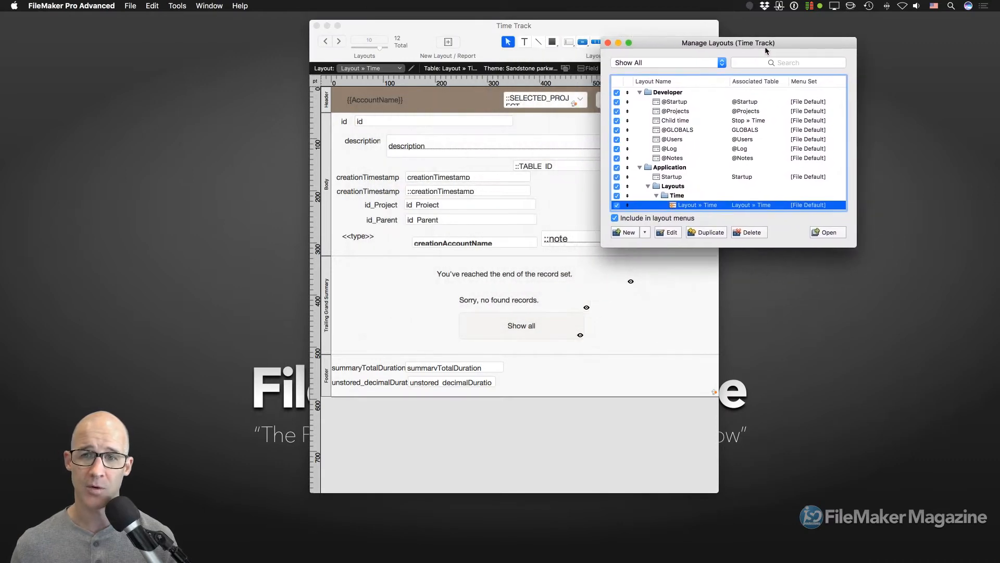
{"action": "left_click_drag", "start_coordinate": [855, 246], "coordinate": [843, 338]}
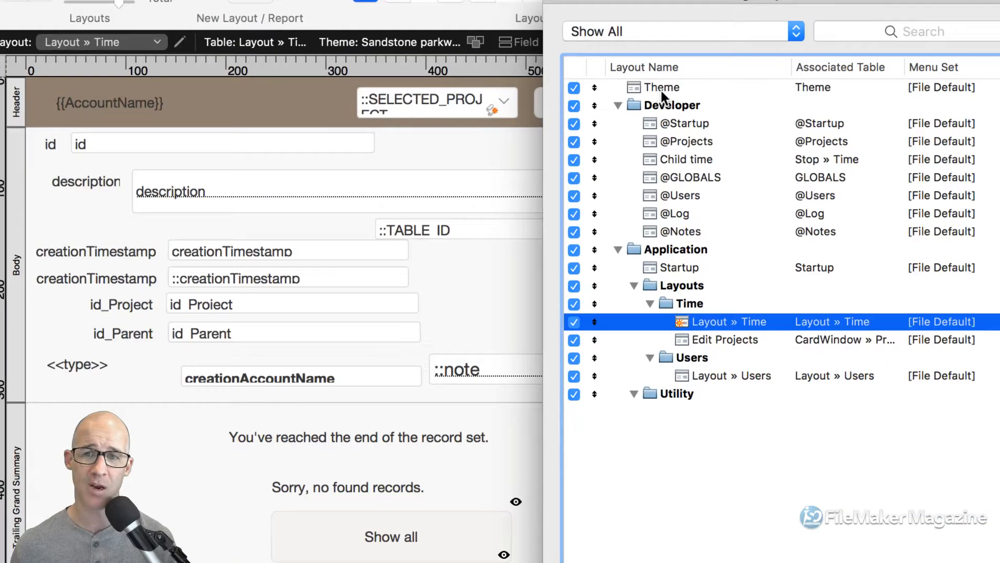
- Open the Theme layout in its own window, widened to show more of the style guide and placed beside the Time Track window
{"action": "left_click", "coordinate": [663, 92]}
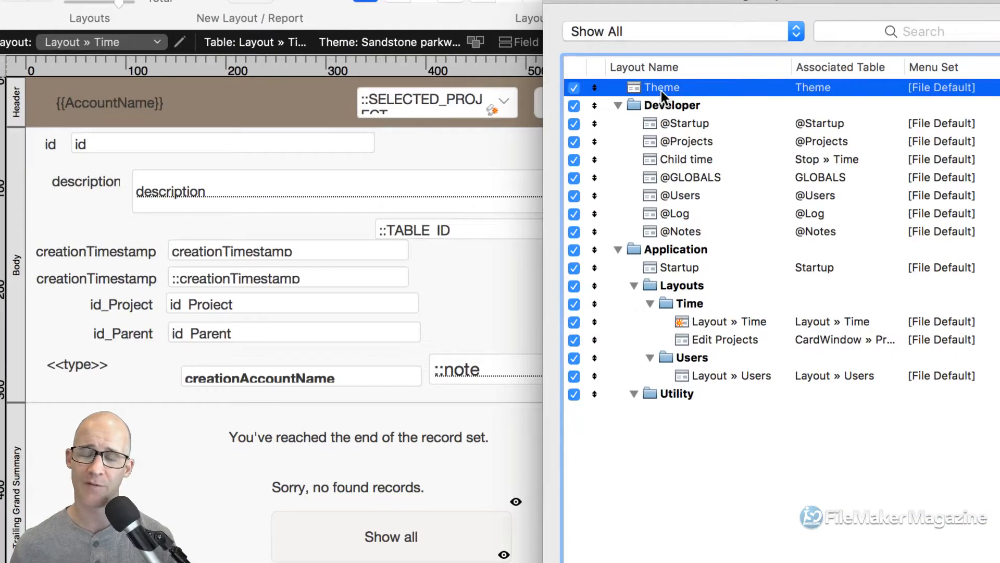
{"action": "left_click", "coordinate": [575, 88]}
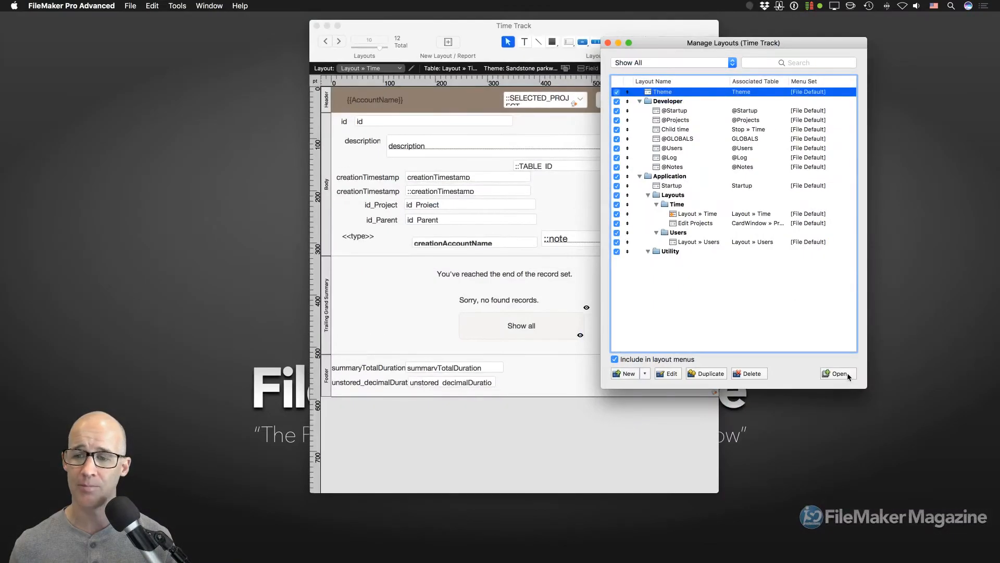
{"action": "left_click", "coordinate": [844, 374]}
{"action": "left_click_drag", "start_coordinate": [605, 33], "coordinate": [332, 19]}
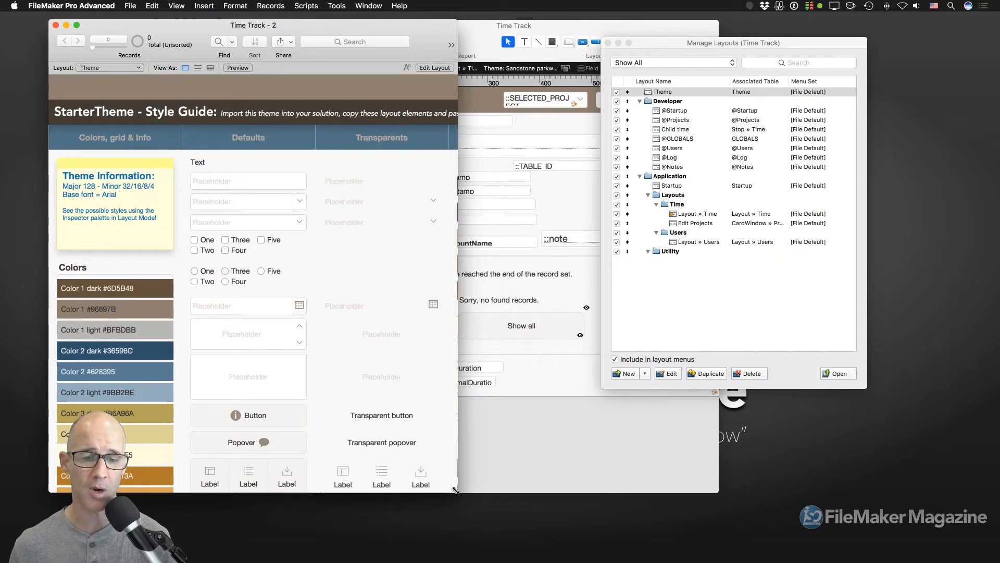
{"action": "left_click_drag", "start_coordinate": [457, 491], "coordinate": [690, 488]}
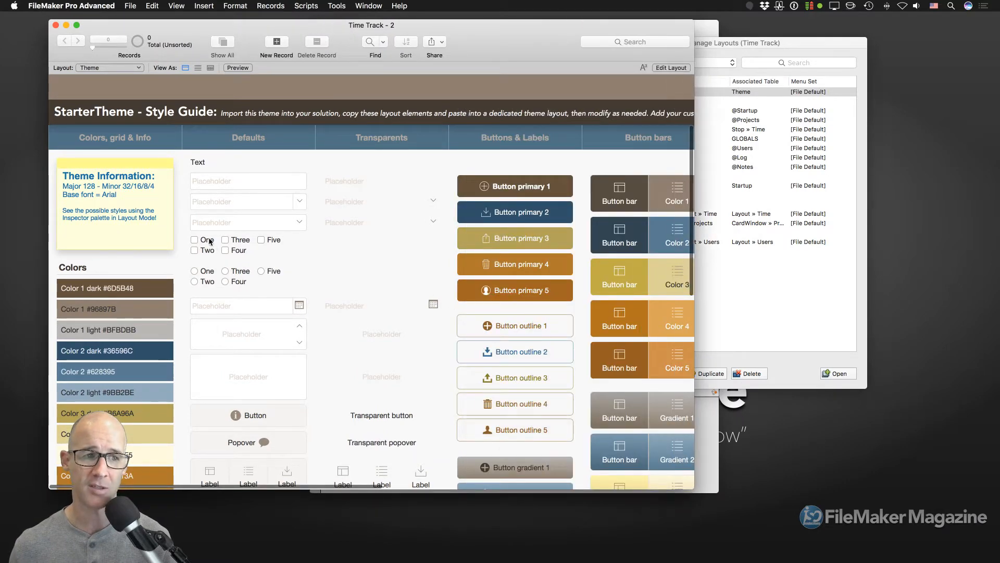
{"action": "left_click_drag", "start_coordinate": [331, 19], "coordinate": [399, 17]}
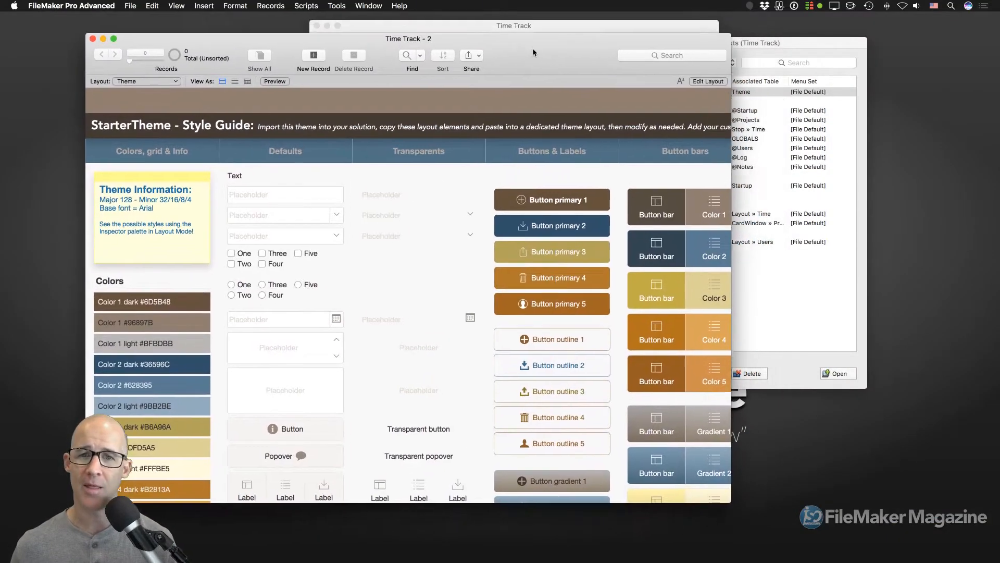
{"action": "left_click_drag", "start_coordinate": [533, 49], "coordinate": [521, 62]}
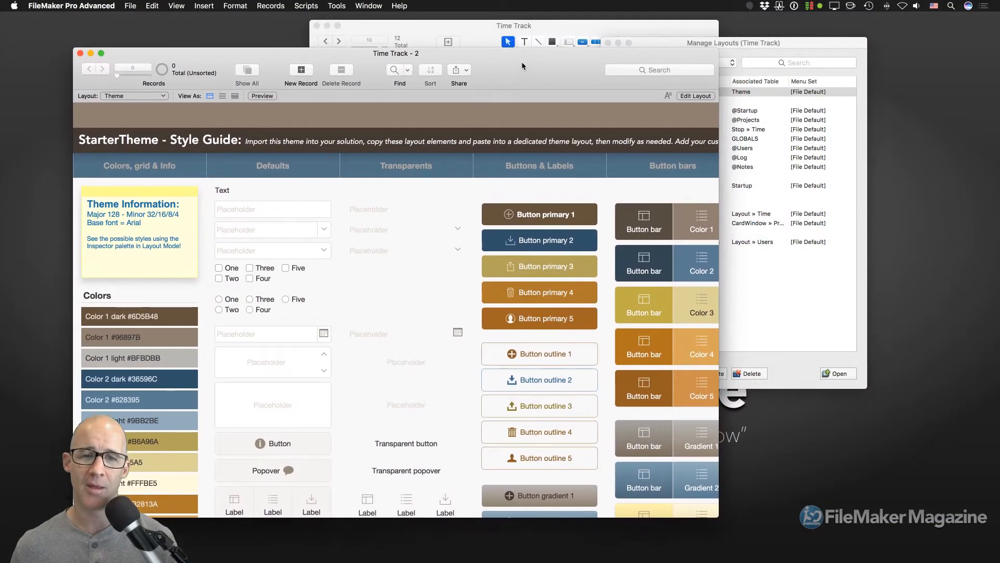
- Bring the Layout » Time window forward and display the database's relationships graph in an enlarged Manage Database dialog
{"action": "left_click", "coordinate": [550, 26]}
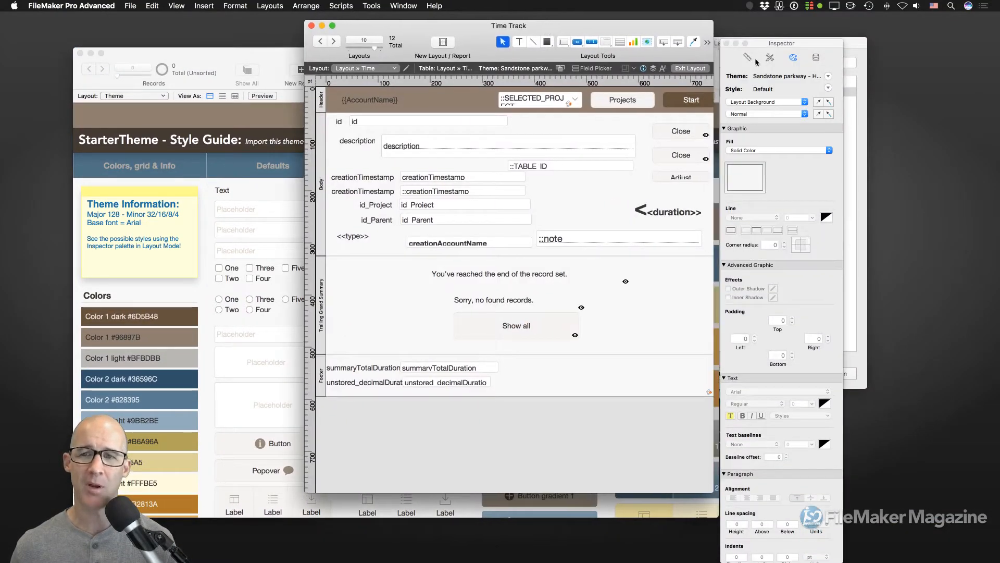
{"action": "left_click_drag", "start_coordinate": [761, 44], "coordinate": [781, 37]}
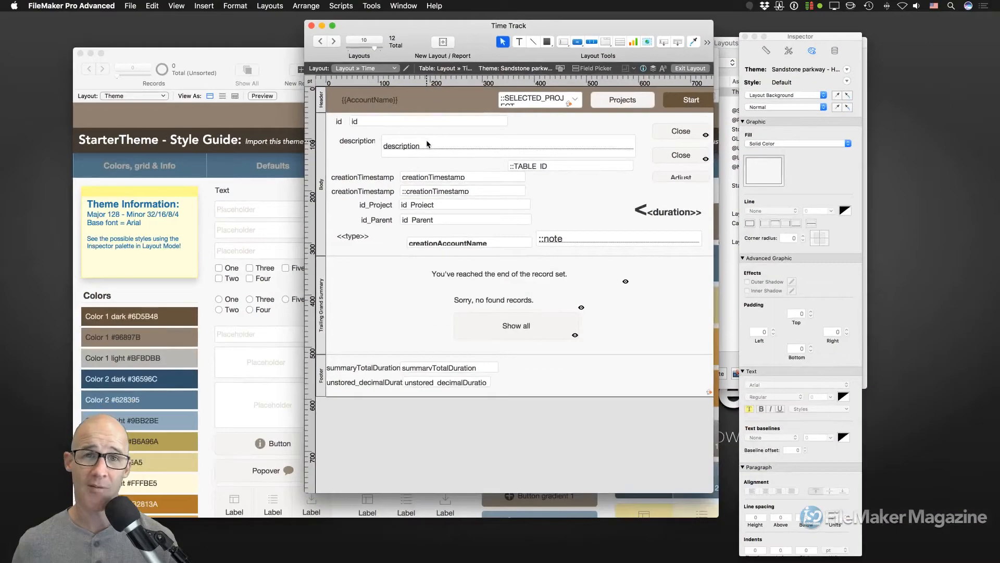
{"action": "key", "text": "super+shift+d"}
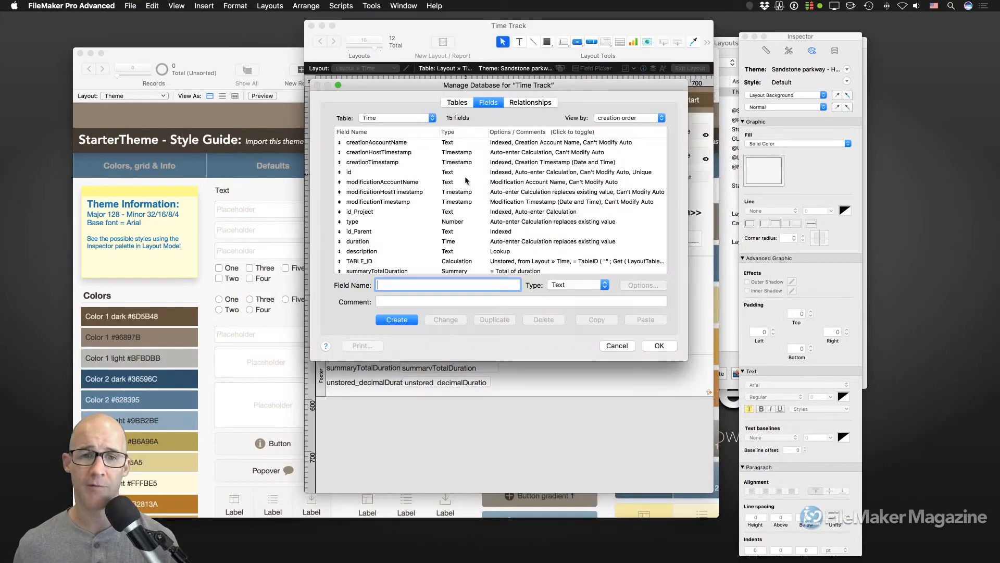
{"action": "left_click", "coordinate": [528, 102]}
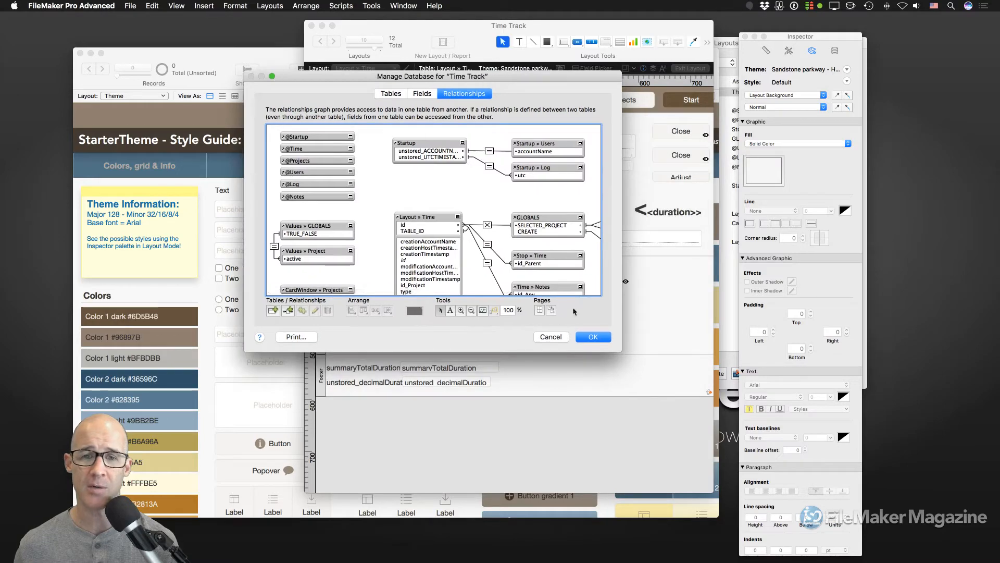
{"action": "left_click_drag", "start_coordinate": [789, 449], "coordinate": [846, 493]}
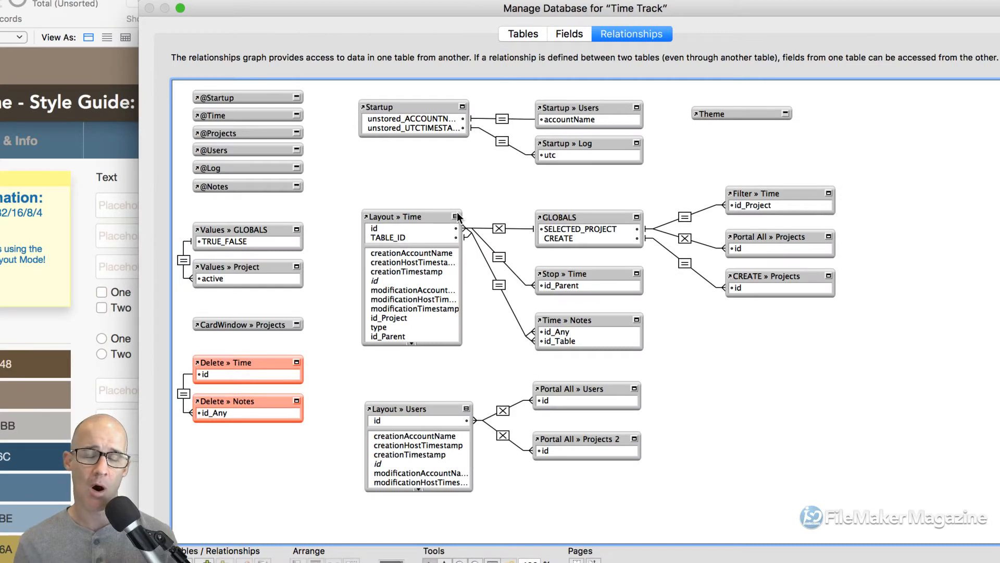
- Examine how the table occurrences are arranged in columns across the relationships graph by selecting each column in turn
{"action": "left_click_drag", "start_coordinate": [320, 434], "coordinate": [174, 85]}
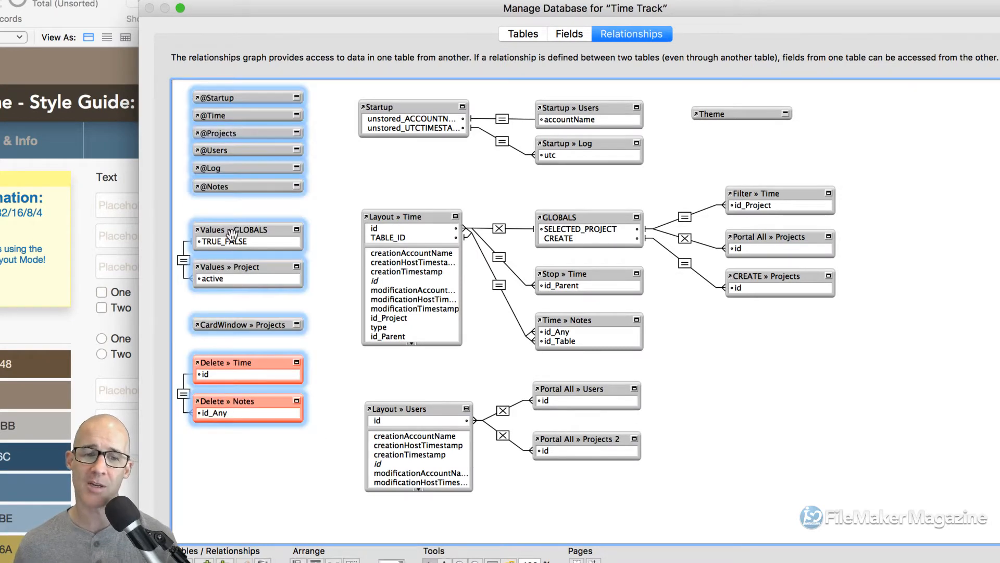
{"action": "left_click_drag", "start_coordinate": [323, 513], "coordinate": [502, 84]}
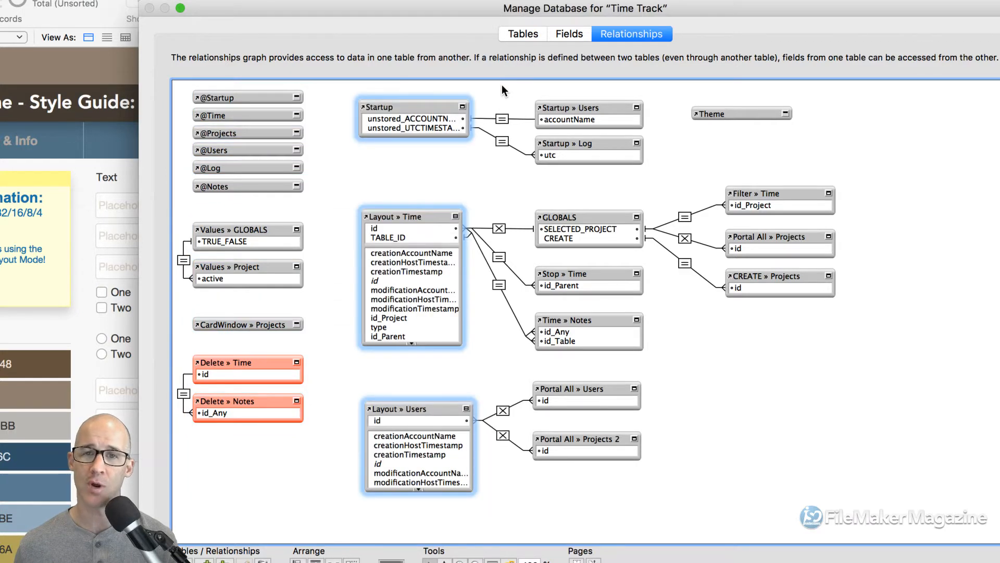
{"action": "left_click_drag", "start_coordinate": [520, 483], "coordinate": [656, 129]}
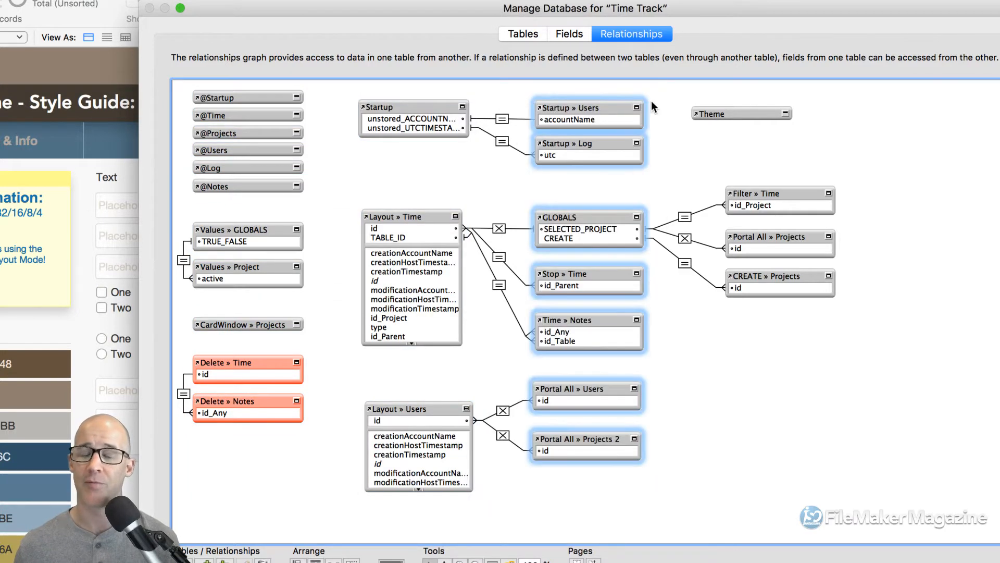
{"action": "left_click_drag", "start_coordinate": [711, 338], "coordinate": [883, 162]}
- Place the Theme table occurrence between Layout » Time and Layout » Users in the relationships graph and save the database changes
{"action": "left_click_drag", "start_coordinate": [730, 118], "coordinate": [454, 173]}
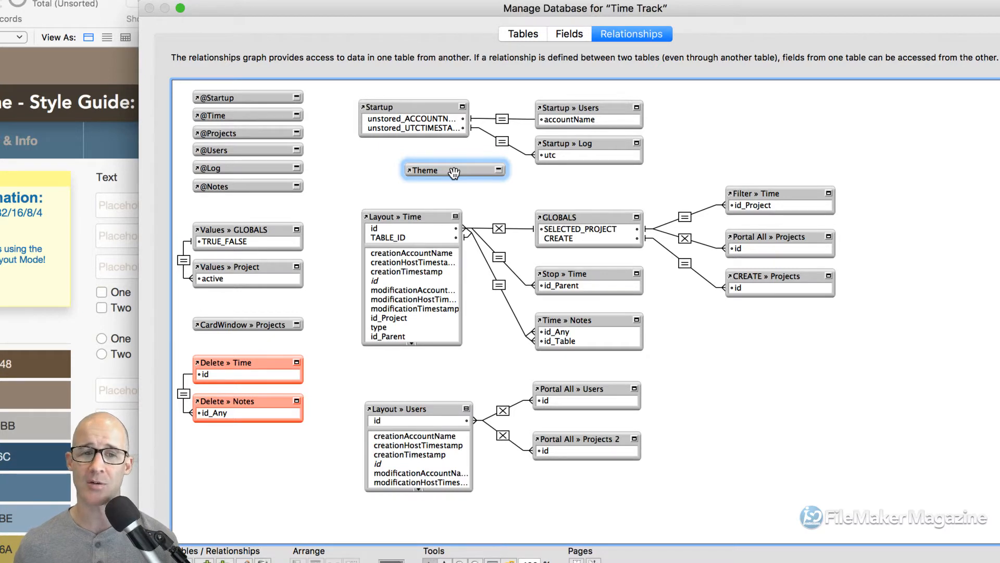
{"action": "left_click_drag", "start_coordinate": [455, 173], "coordinate": [736, 126]}
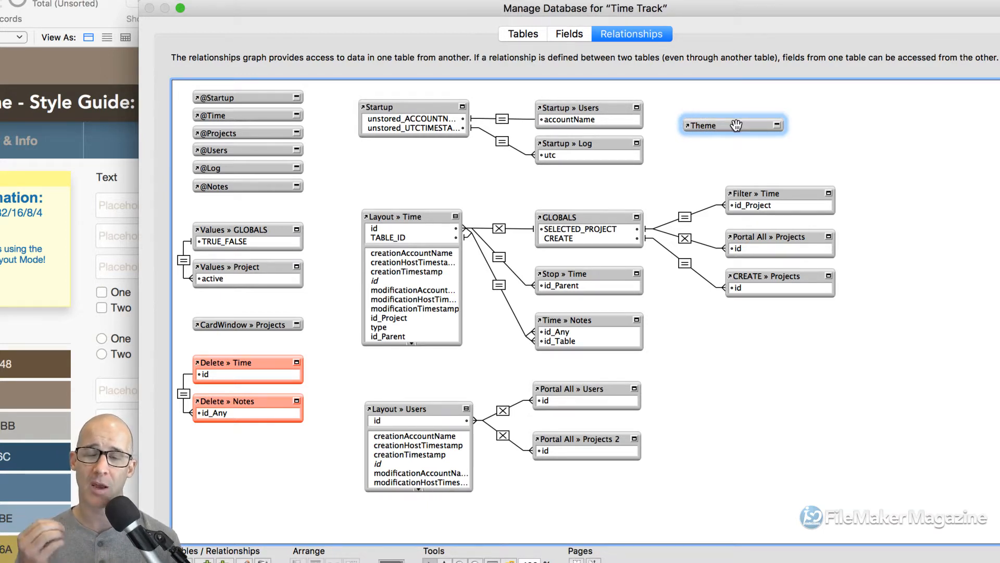
{"action": "left_click_drag", "start_coordinate": [736, 126], "coordinate": [466, 369]}
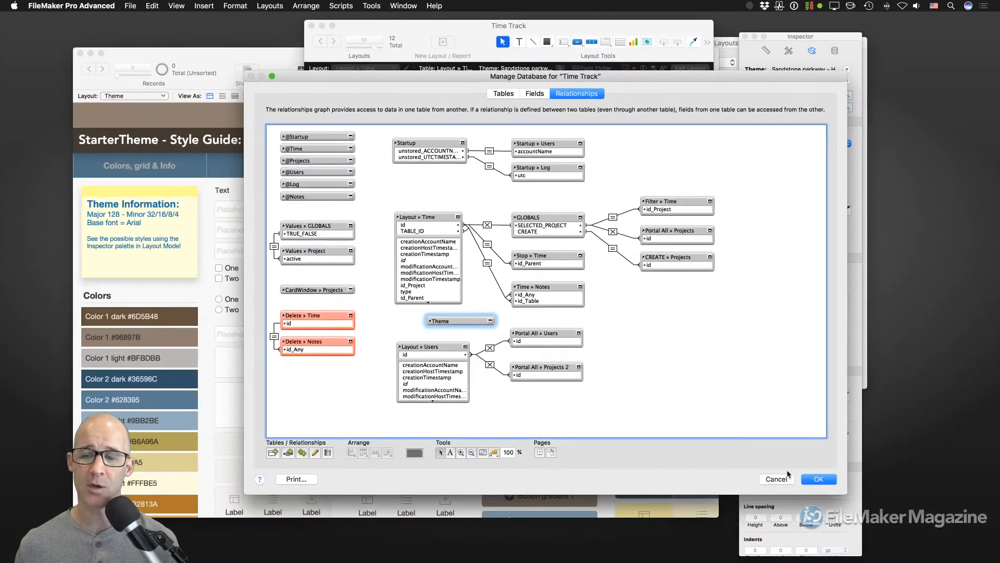
{"action": "left_click", "coordinate": [818, 480]}
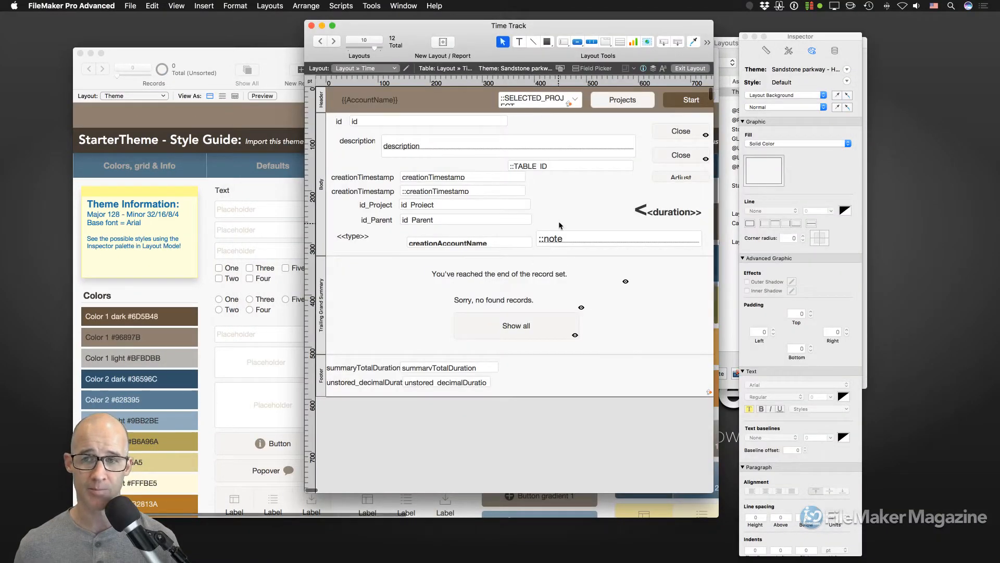
- Show the Inspector's position settings over the layout with the Position, Autosizing, Arrange & Align, and Sliding & Visibility sections collapsed, leaving Grid expanded
{"action": "left_click_drag", "start_coordinate": [797, 37], "coordinate": [295, 24]}
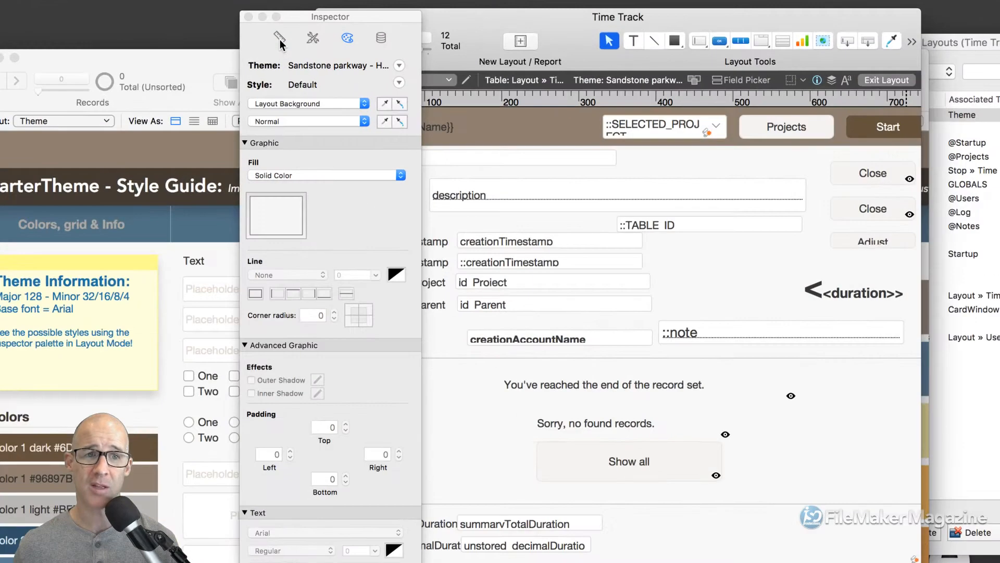
{"action": "left_click", "coordinate": [280, 39]}
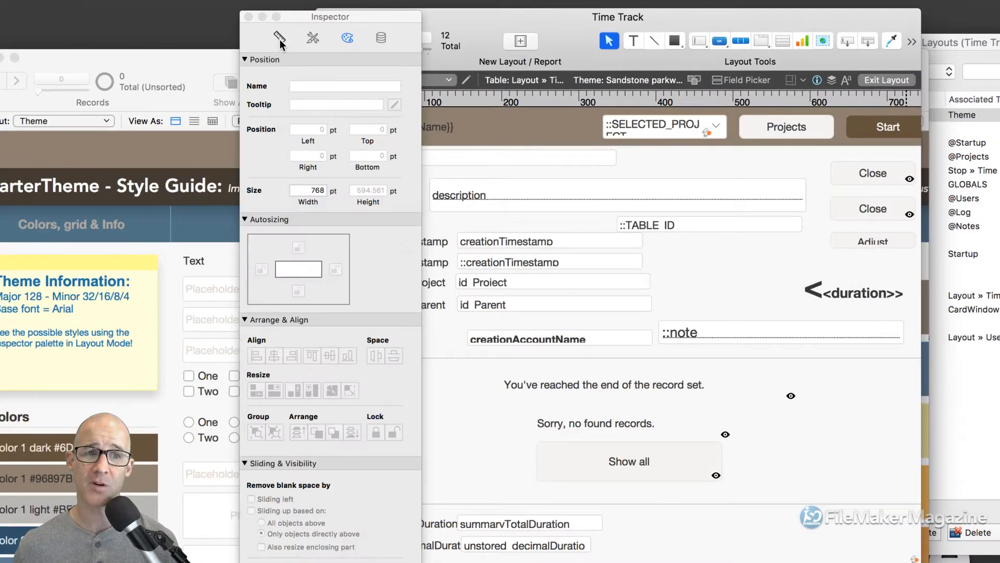
{"action": "left_click", "coordinate": [245, 59]}
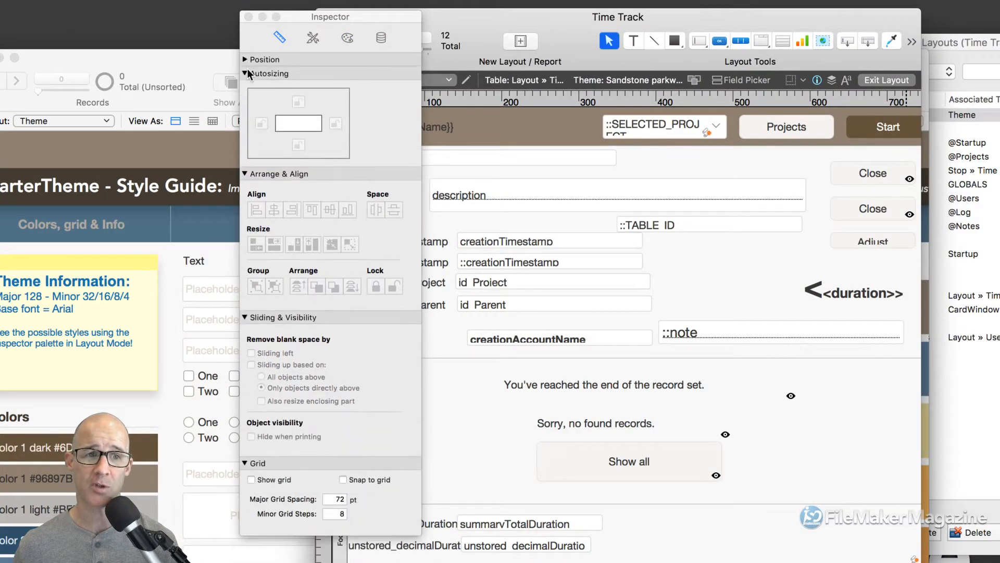
{"action": "left_click", "coordinate": [246, 73]}
{"action": "left_click", "coordinate": [246, 87]}
{"action": "left_click", "coordinate": [246, 100]}
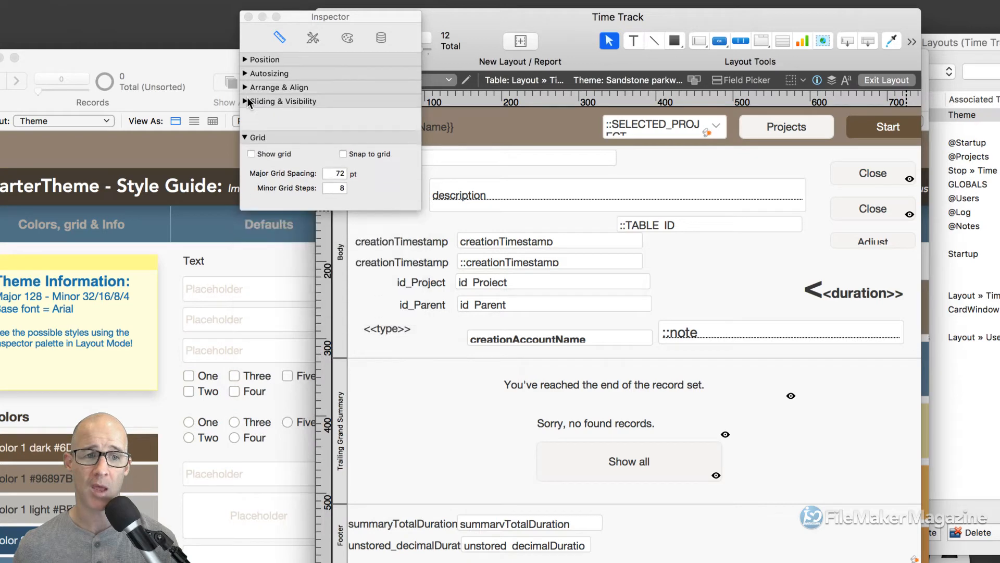
{"action": "left_click_drag", "start_coordinate": [341, 17], "coordinate": [331, 87]}
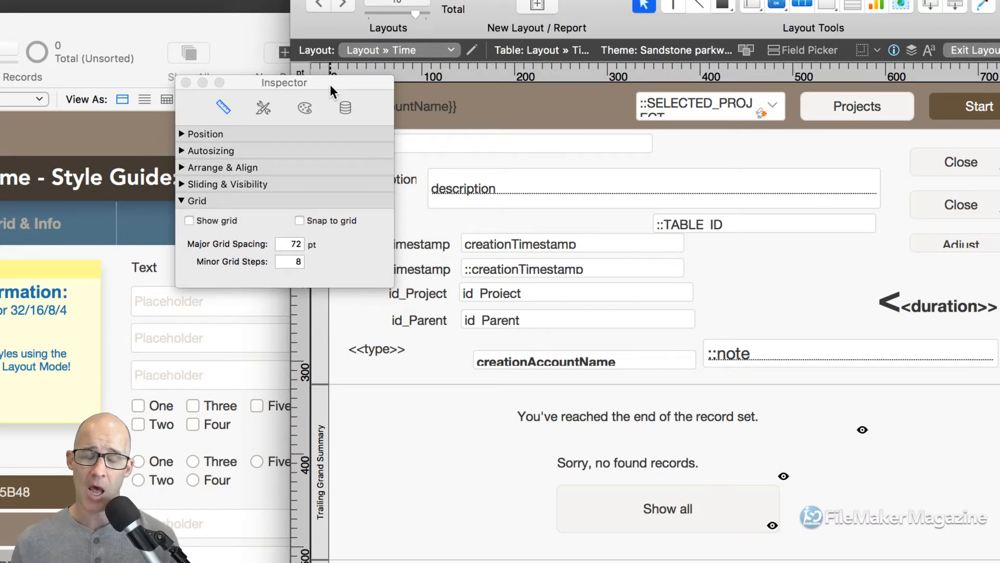
{"action": "left_click", "coordinate": [298, 244]}
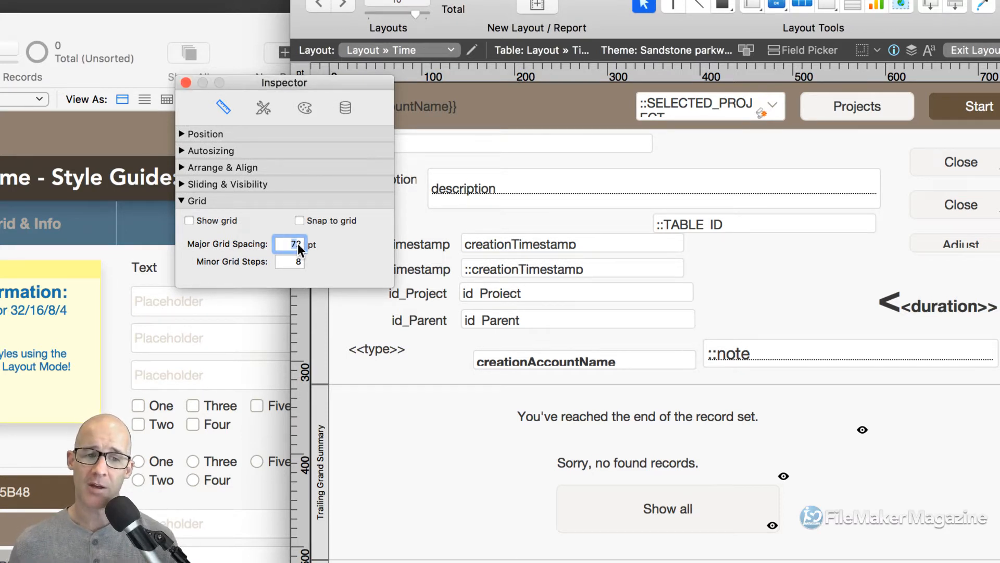
{"action": "left_click", "coordinate": [300, 262]}
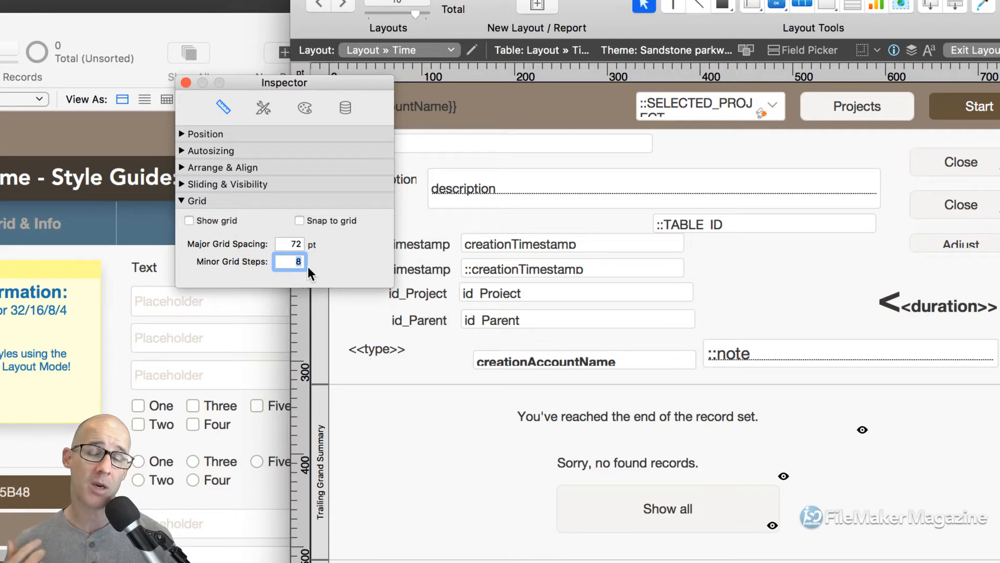
- Open the database management dialog and view its table list ordered by table name
{"action": "key", "text": "super+shift+d"}
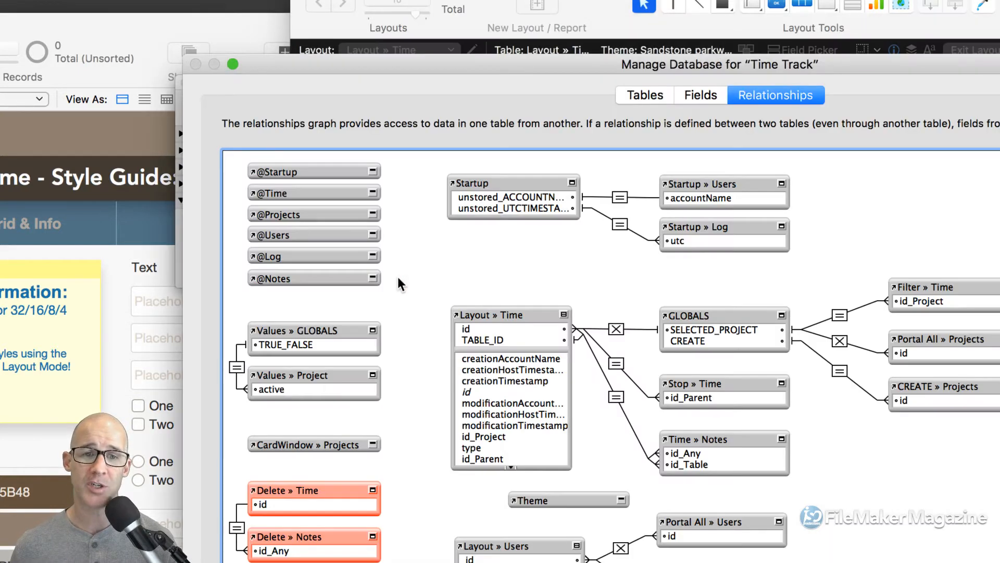
{"action": "left_click_drag", "start_coordinate": [692, 68], "coordinate": [542, 48]}
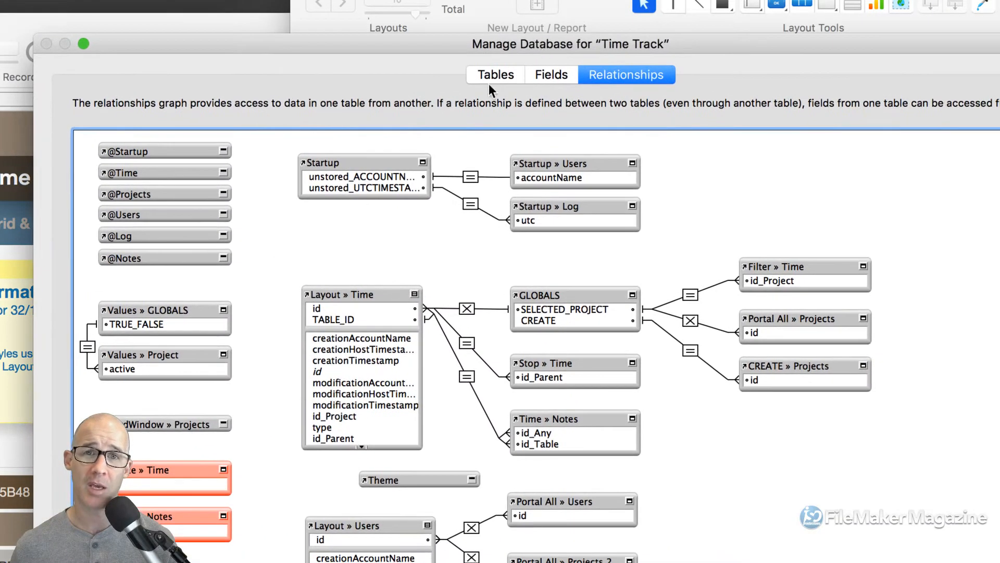
{"action": "left_click", "coordinate": [510, 75]}
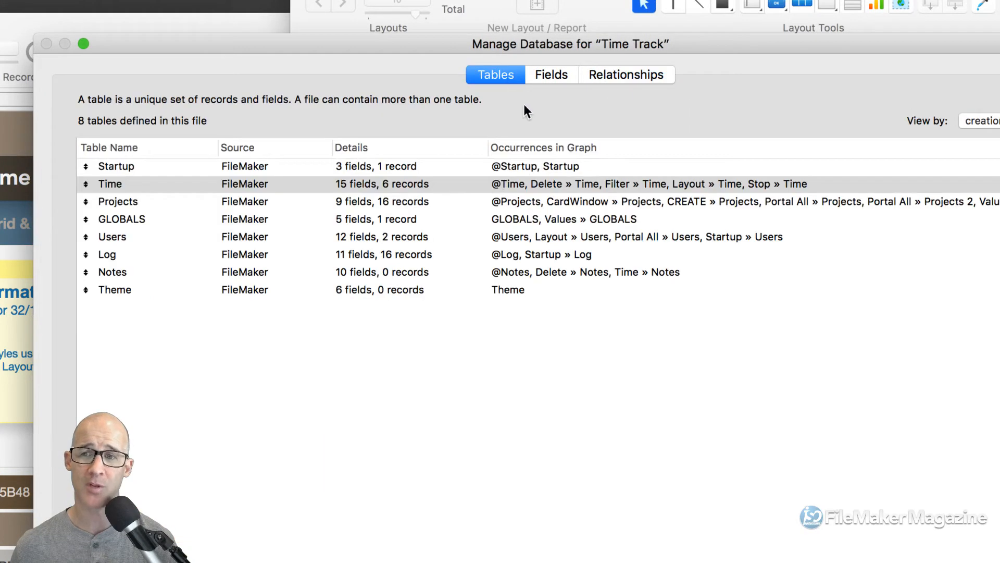
{"action": "left_click_drag", "start_coordinate": [825, 48], "coordinate": [640, 43]}
{"action": "left_click", "coordinate": [802, 114]}
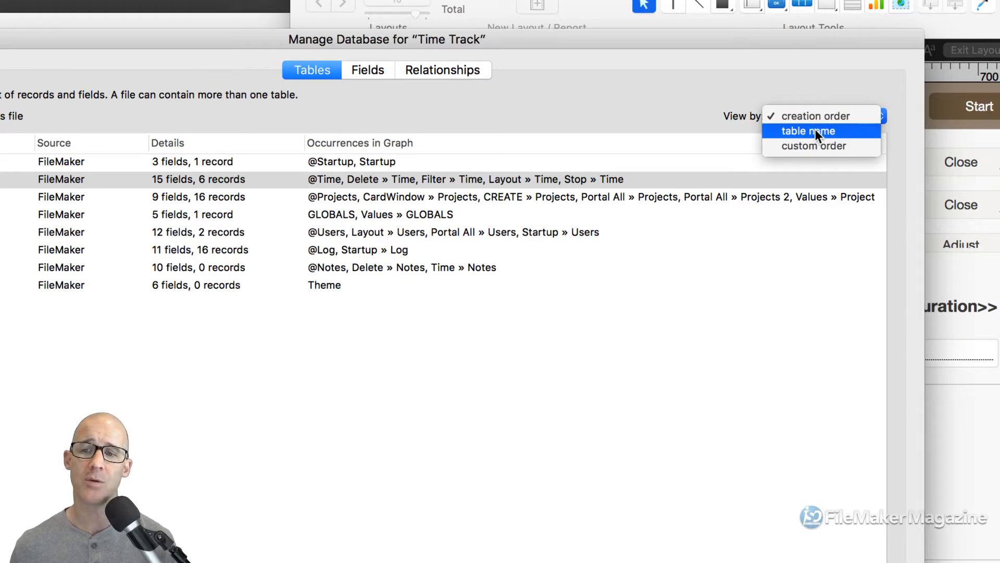
{"action": "left_click", "coordinate": [814, 133]}
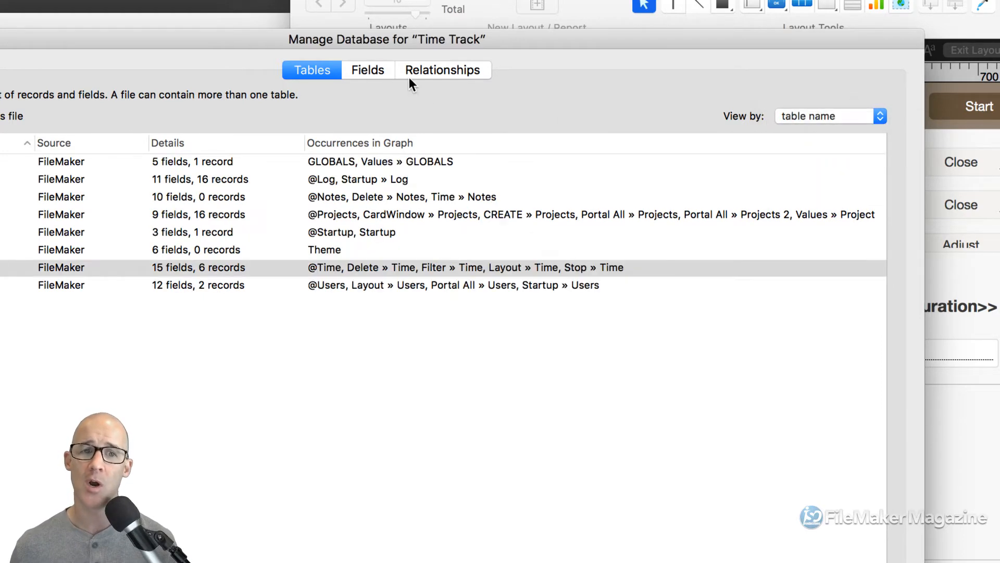
- View the Time table's field list ordered by field name and discard all changes made in the database dialog
{"action": "left_click", "coordinate": [371, 71]}
{"action": "left_click", "coordinate": [802, 99]}
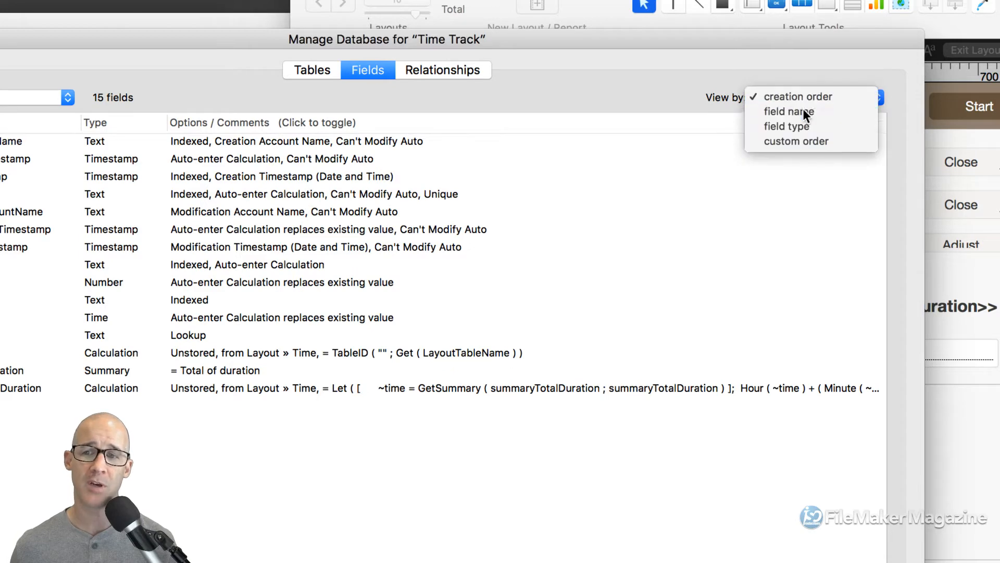
{"action": "left_click", "coordinate": [802, 109]}
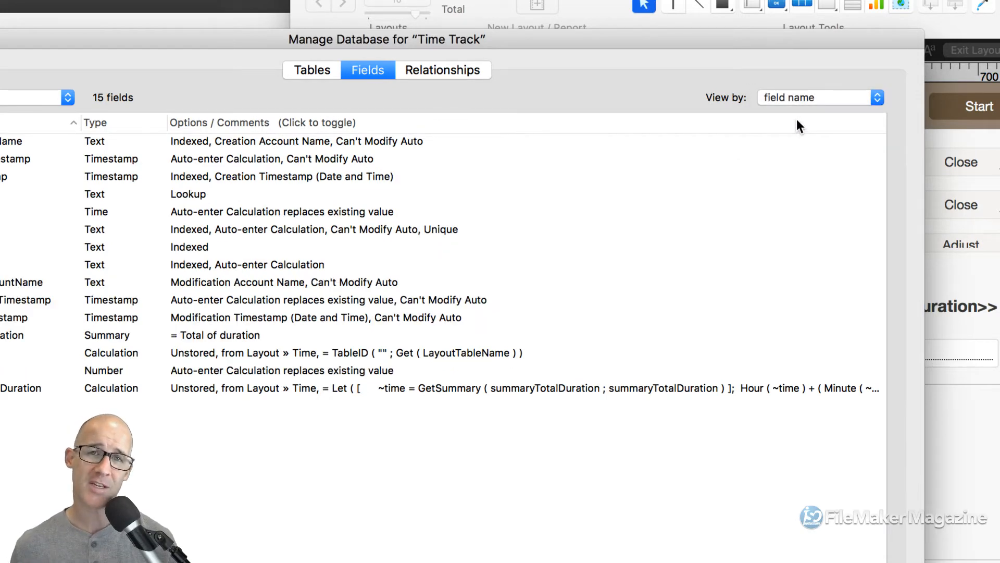
{"action": "key", "text": "Escape"}
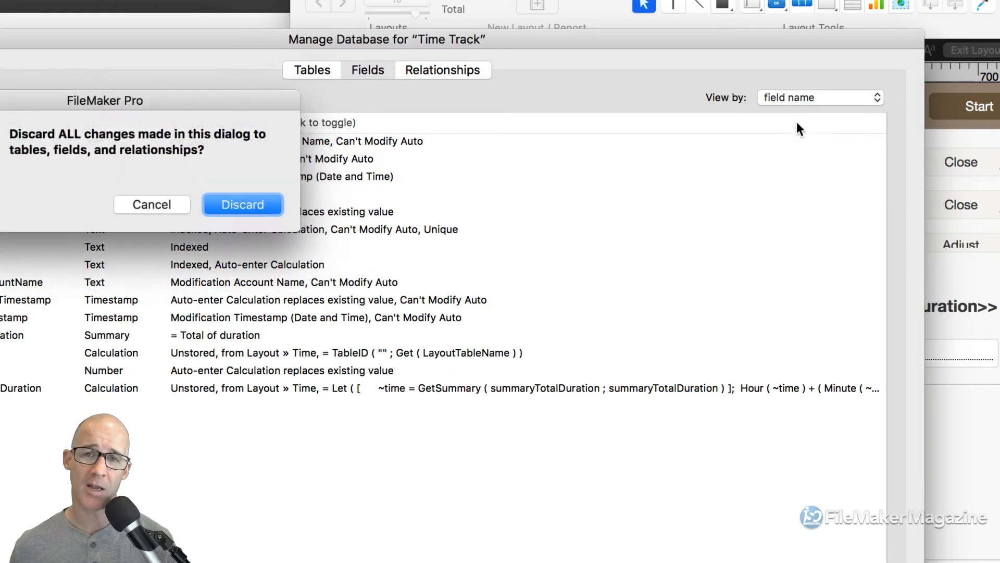
{"action": "left_click", "coordinate": [237, 203]}
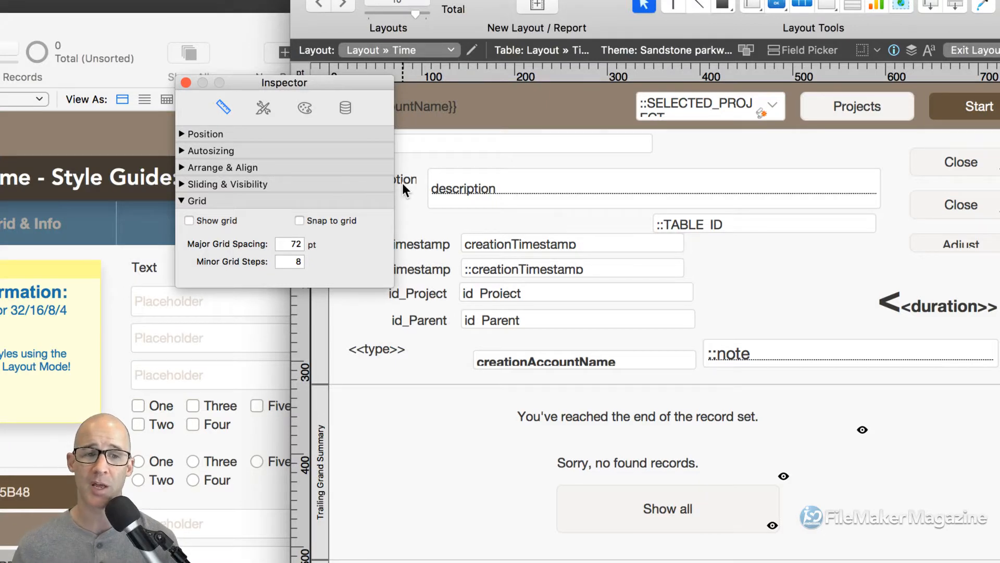
- Arrange the Theme window and the Inspector so the Theme Information note shows beside the Layout » Time layout and its grid settings
{"action": "double_click", "coordinate": [248, 28]}
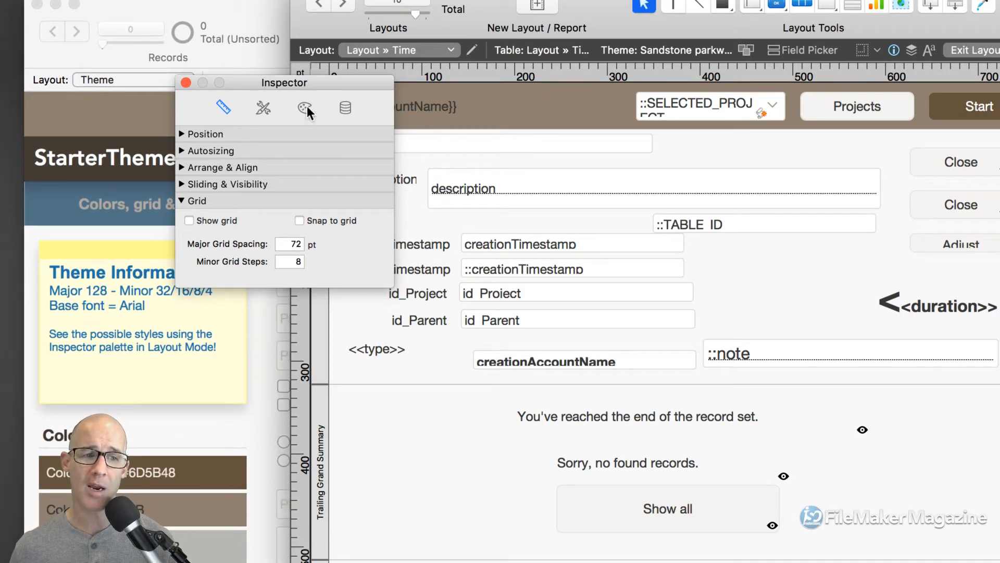
{"action": "left_click_drag", "start_coordinate": [304, 84], "coordinate": [312, 316]}
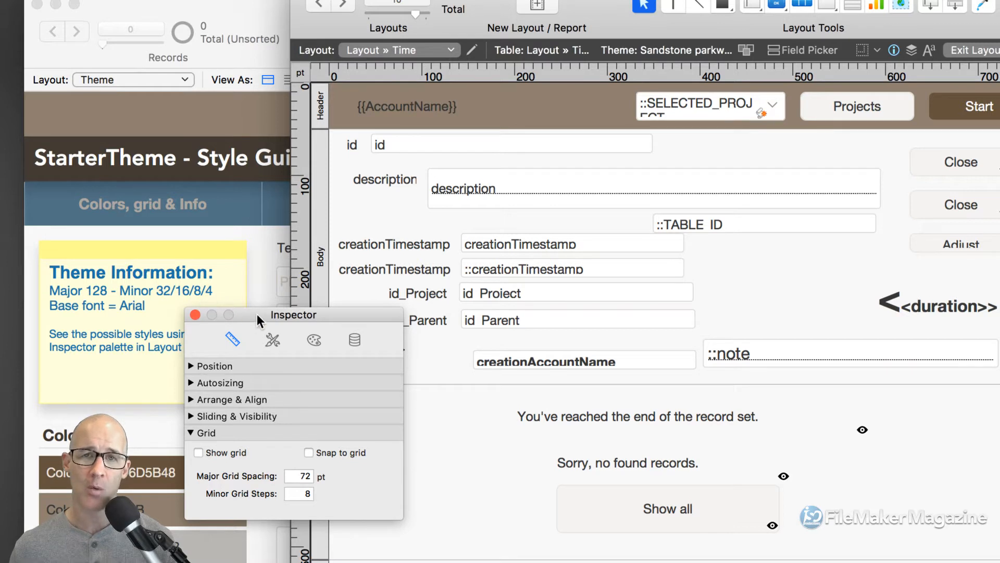
{"action": "left_click_drag", "start_coordinate": [257, 314], "coordinate": [200, 30]}
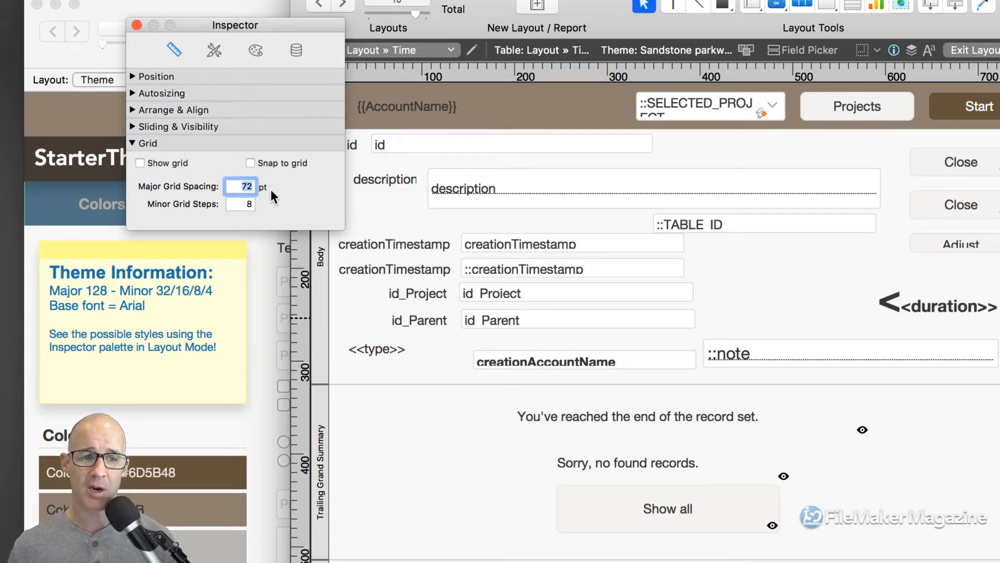
- Set the layout's major grid spacing to 128 pt and turn on both Show grid and Snap to grid
{"action": "type", "text": "128"}
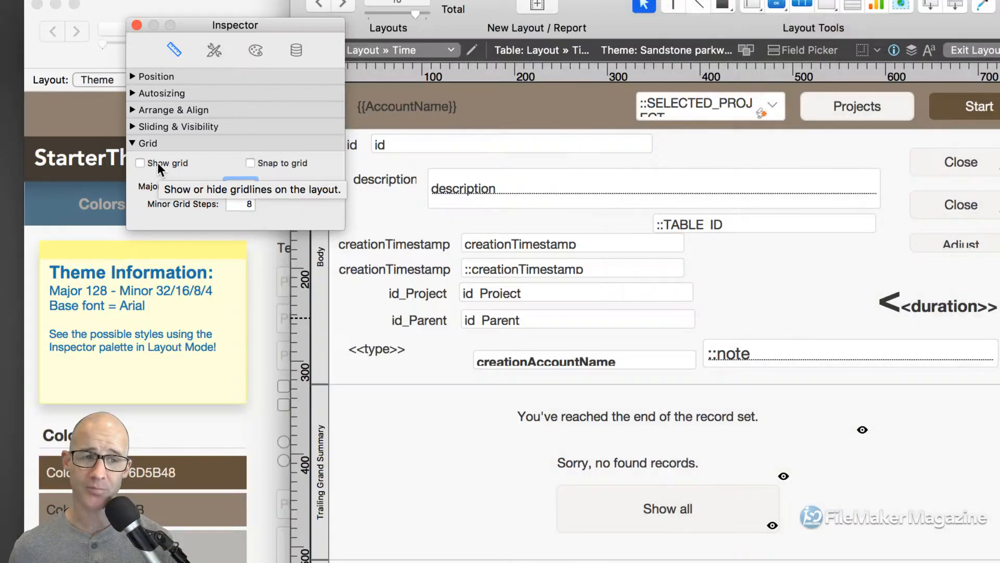
{"action": "left_click", "coordinate": [157, 163]}
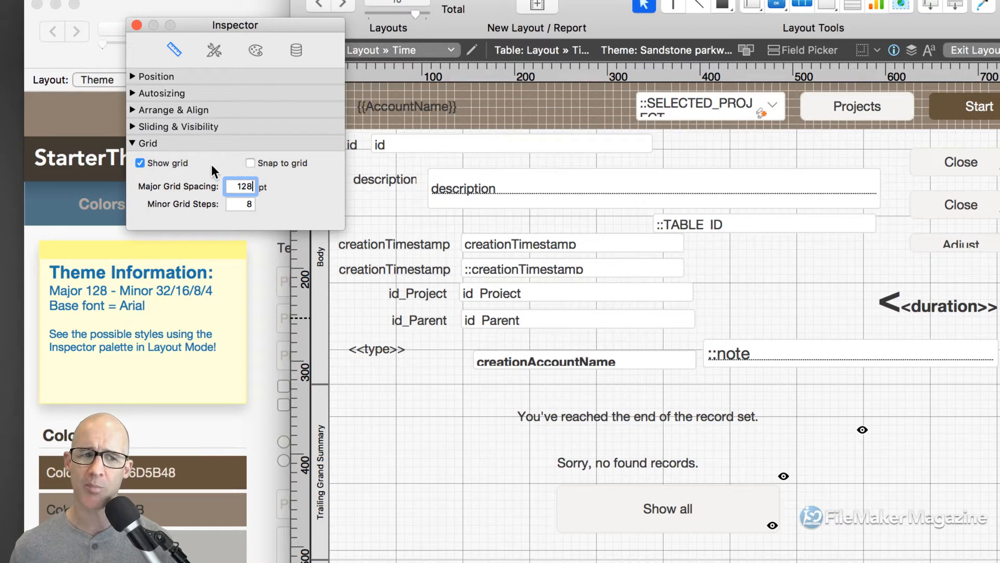
{"action": "left_click", "coordinate": [250, 164]}
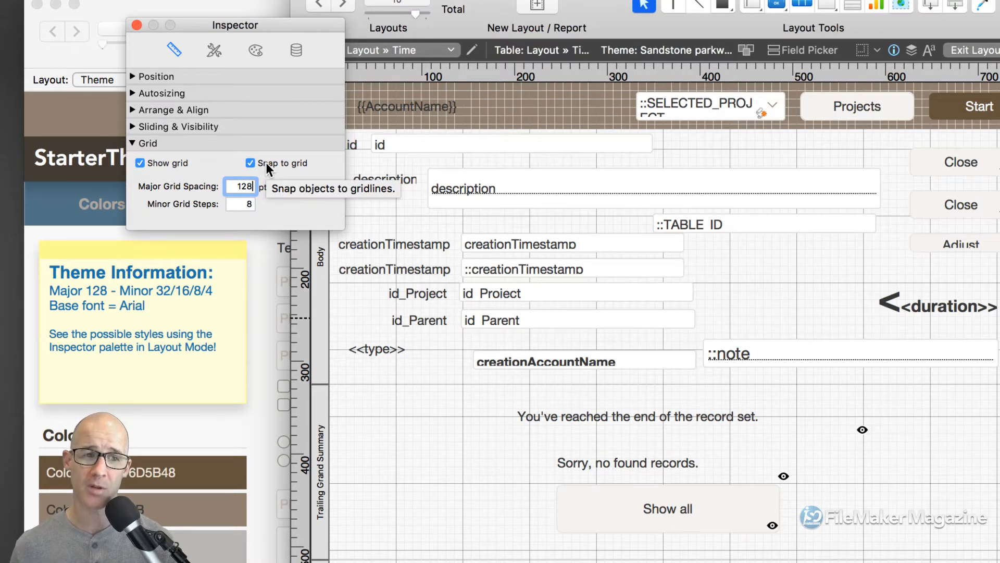
{"action": "key", "text": "Tab"}
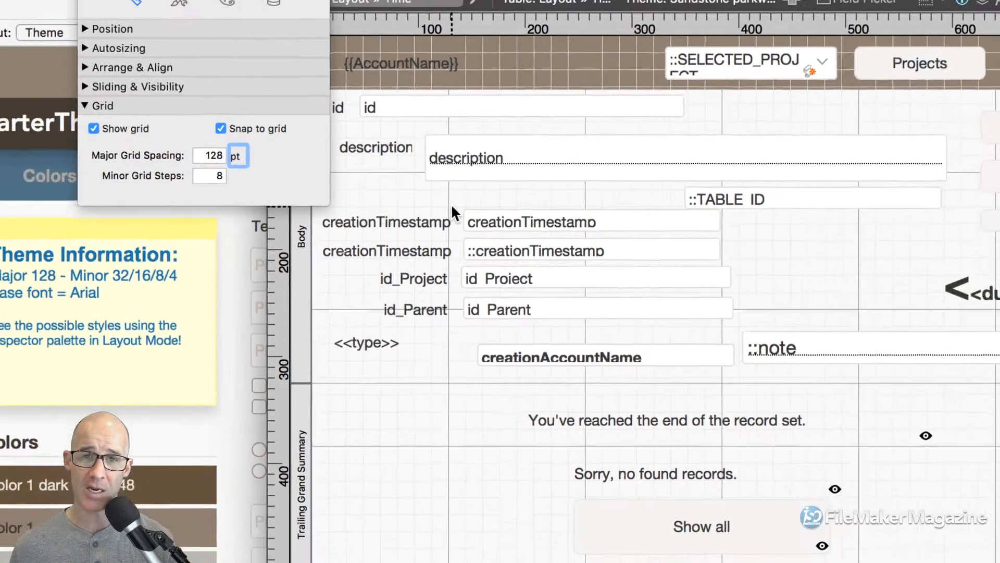
- Try 128 minor grid steps on the layout grid
{"action": "key", "text": "Tab"}
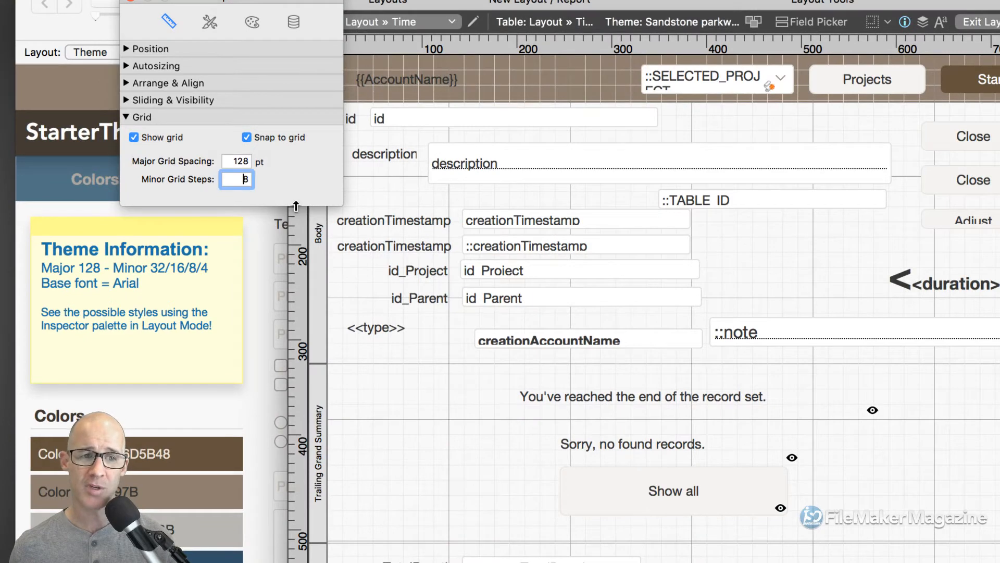
{"action": "type", "text": "128"}
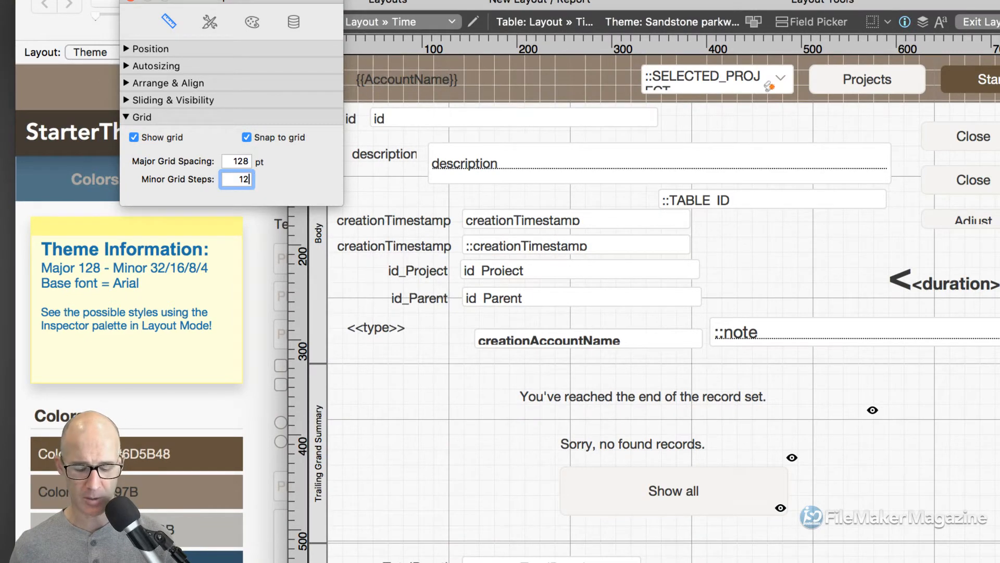
{"action": "key", "text": "Return"}
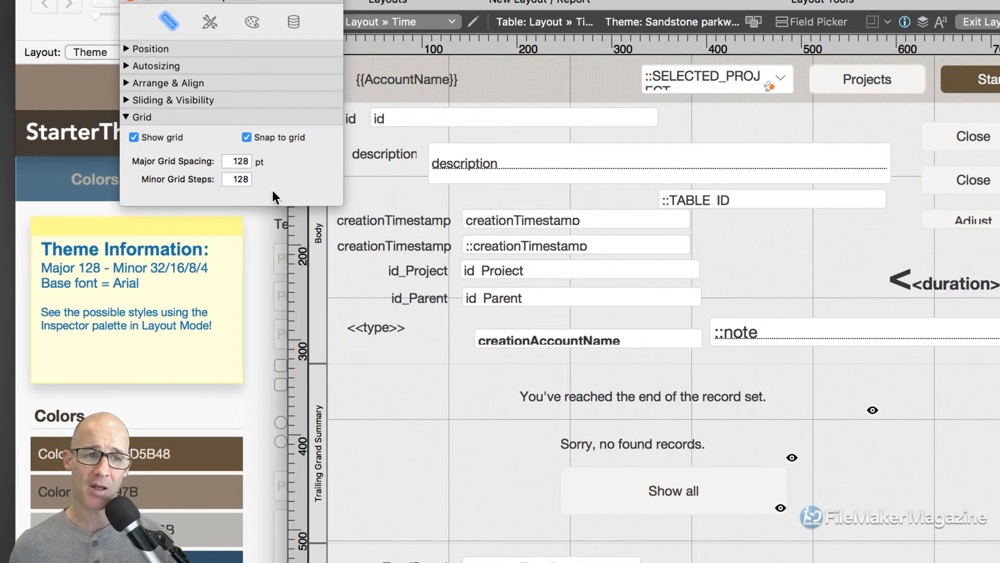
- Set the layout grid's minor grid steps to 1
{"action": "double_click", "coordinate": [236, 180]}
{"action": "type", "text": "1"}
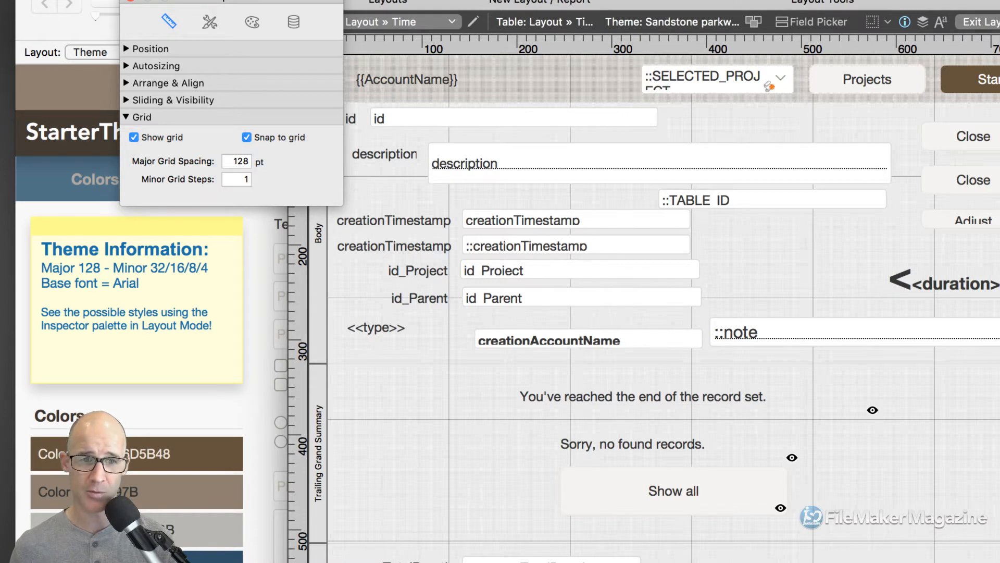
{"action": "key", "text": "Return"}
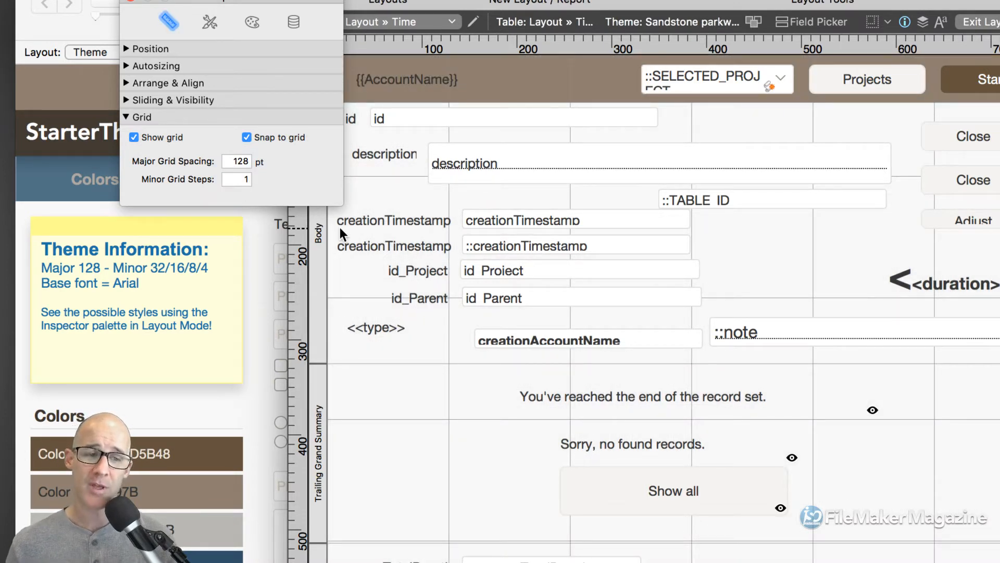
{"action": "double_click", "coordinate": [246, 179]}
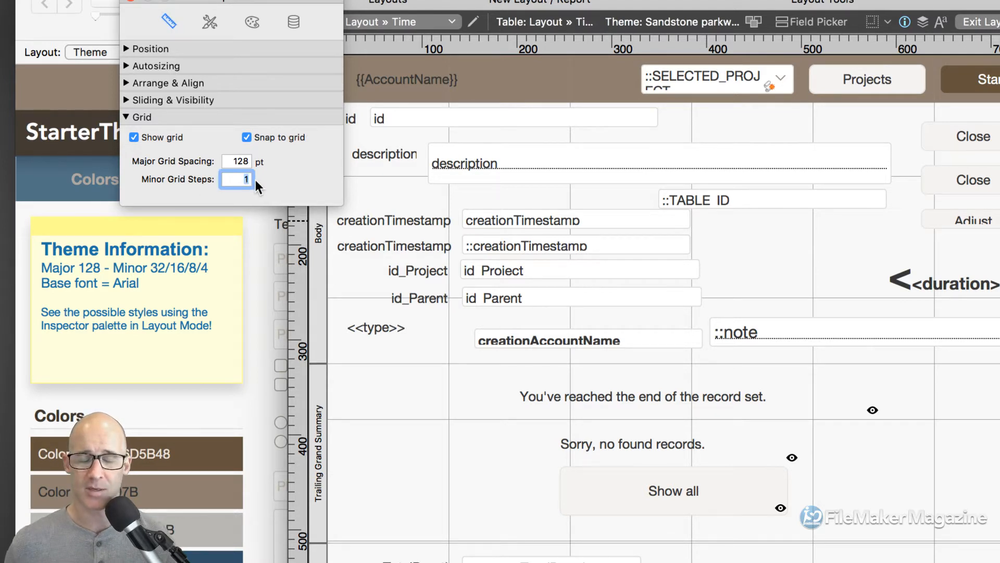
{"action": "key", "text": "BackSpace"}
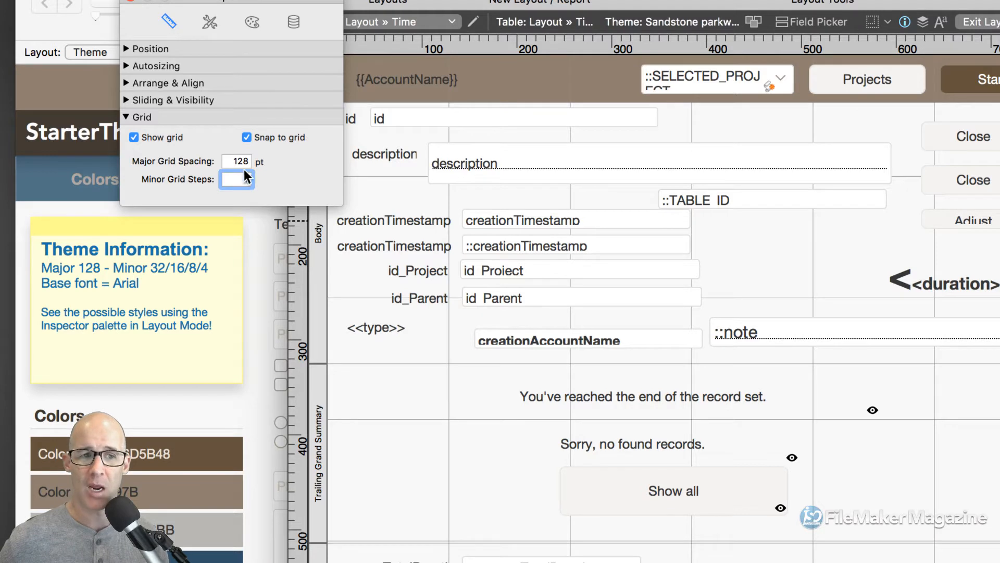
{"action": "type", "text": "1"}
{"action": "key", "text": "Tab"}
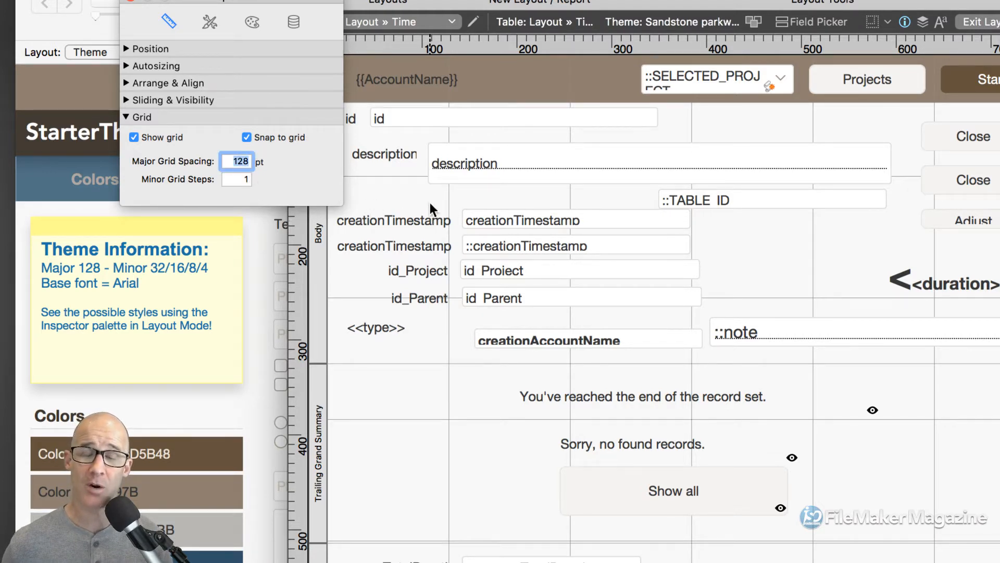
- Try 2 minor grid steps on the layout grid and return the value to 1
{"action": "left_click", "coordinate": [250, 179]}
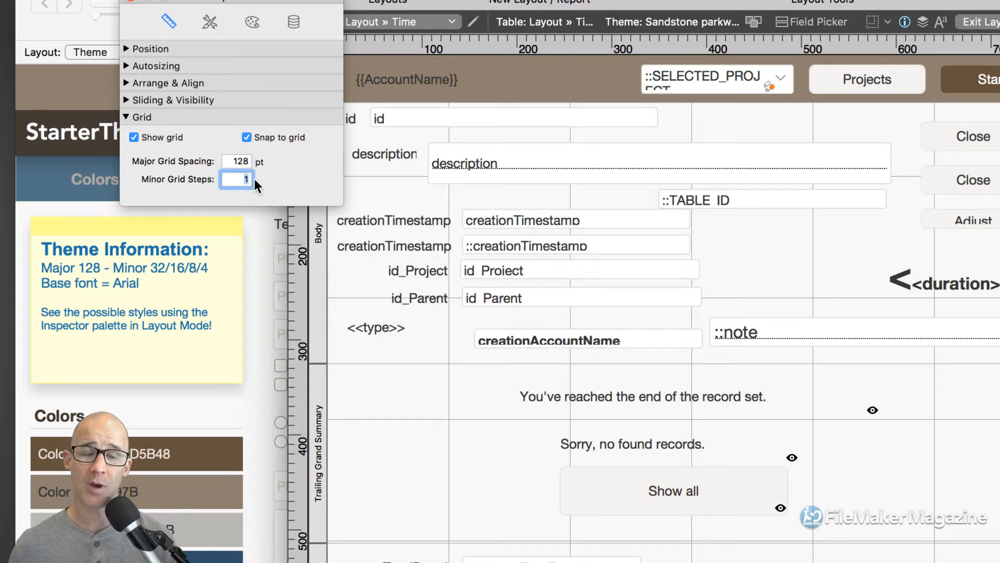
{"action": "type", "text": "2"}
{"action": "key", "text": "Tab"}
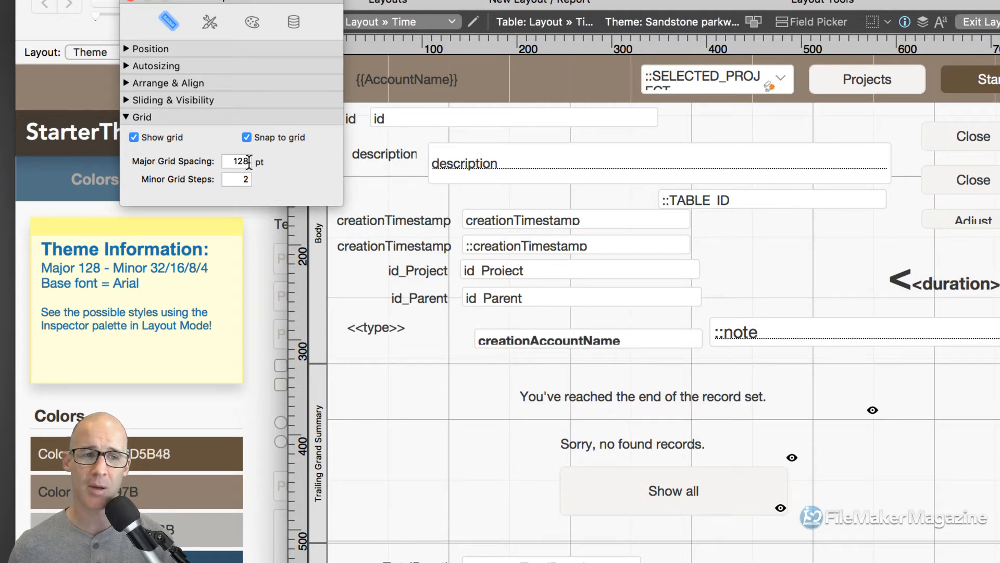
{"action": "left_click", "coordinate": [254, 179]}
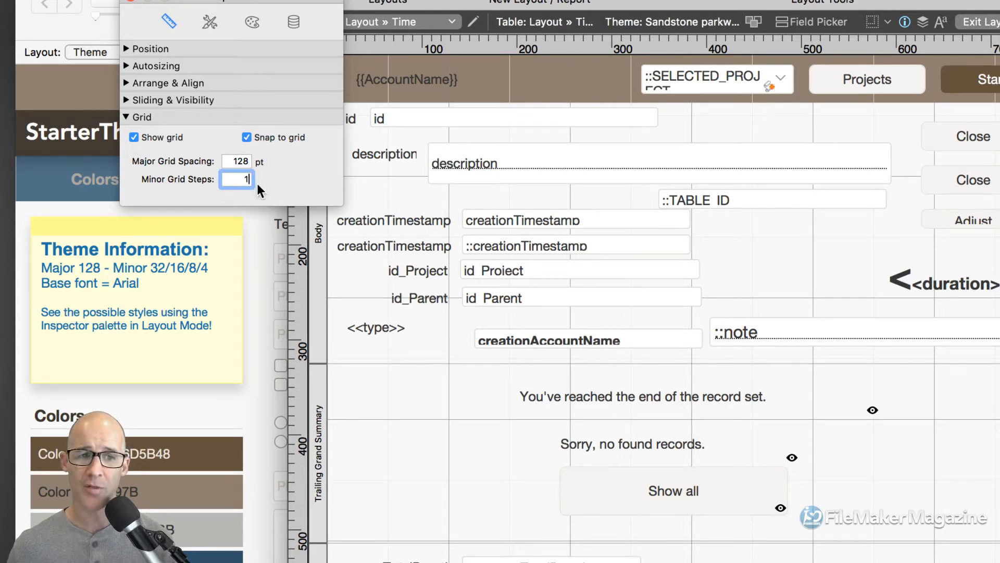
{"action": "key", "text": "Tab"}
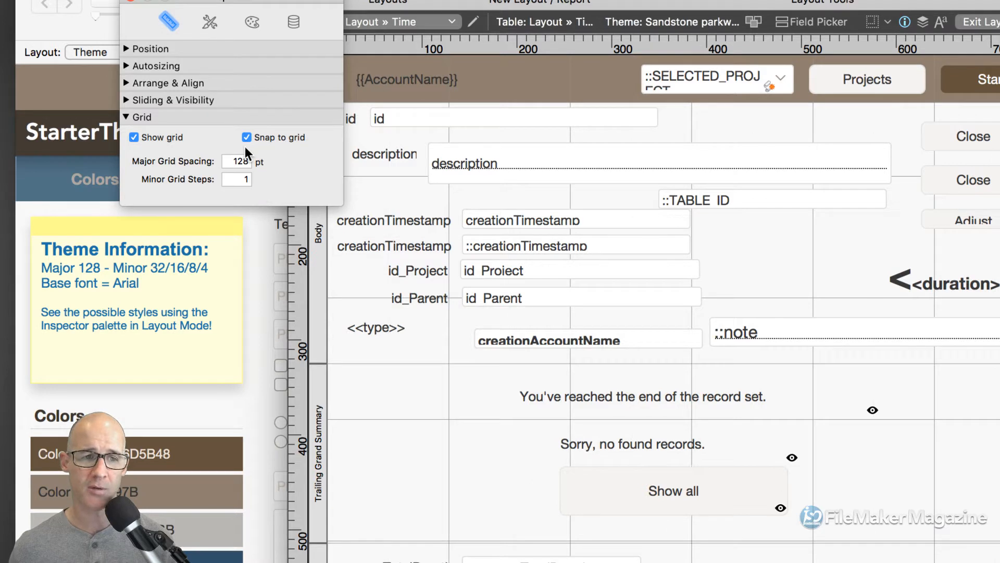
- Try a major grid spacing of 32 pt on the layout and return it to 128 pt
{"action": "left_click", "coordinate": [238, 161]}
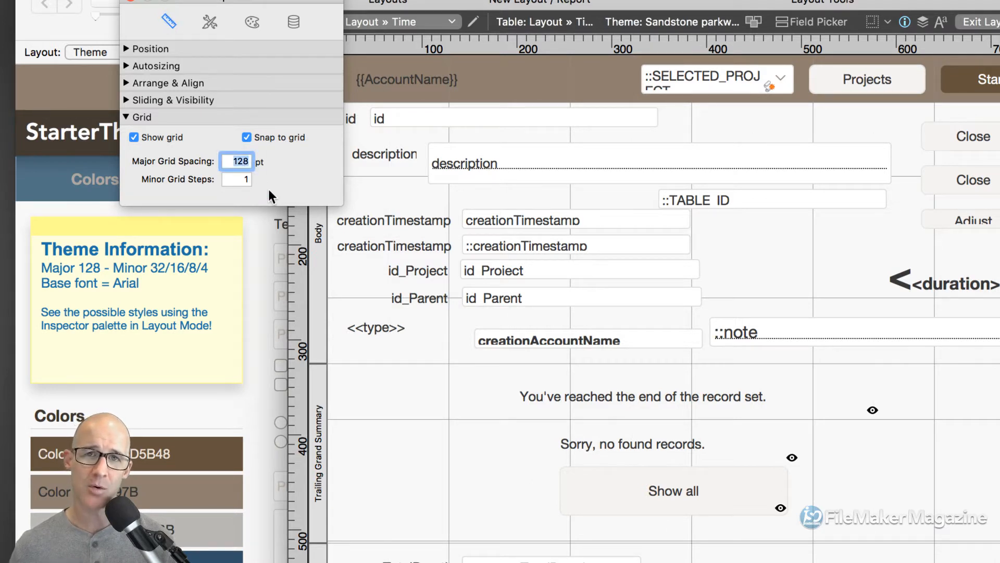
{"action": "type", "text": "32"}
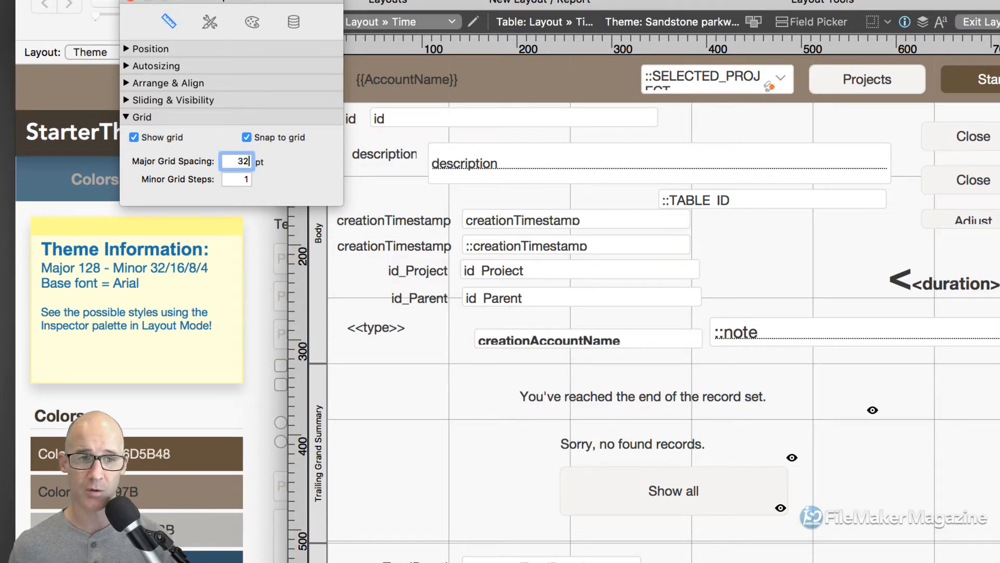
{"action": "key", "text": "Tab"}
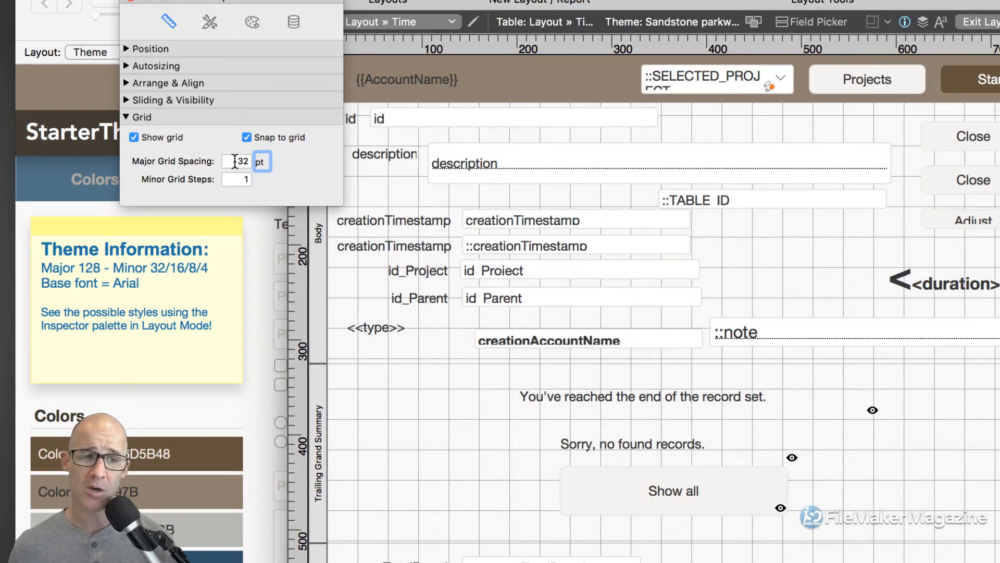
{"action": "left_click_drag", "start_coordinate": [235, 161], "coordinate": [257, 162]}
{"action": "type", "text": "128"}
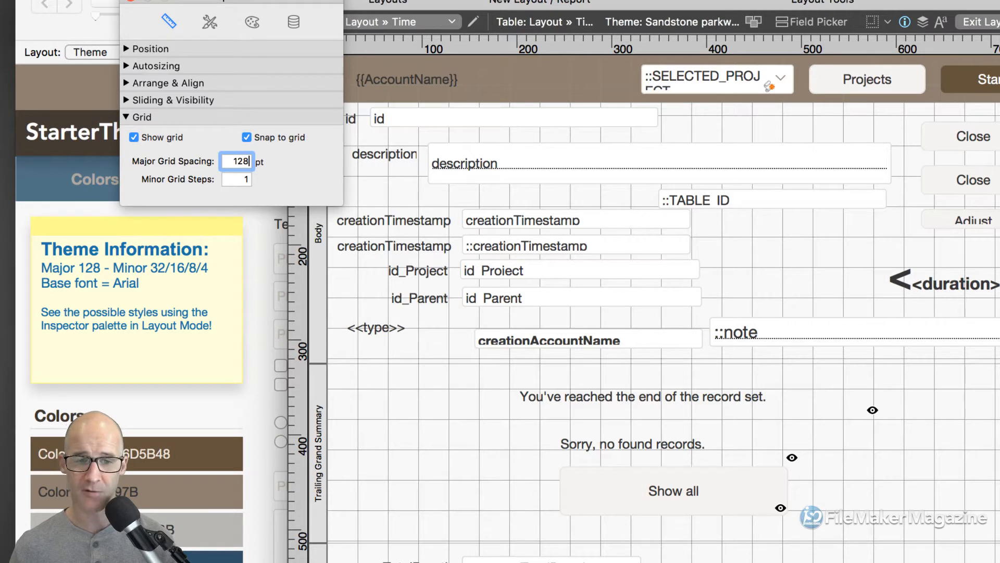
{"action": "key", "text": "Tab"}
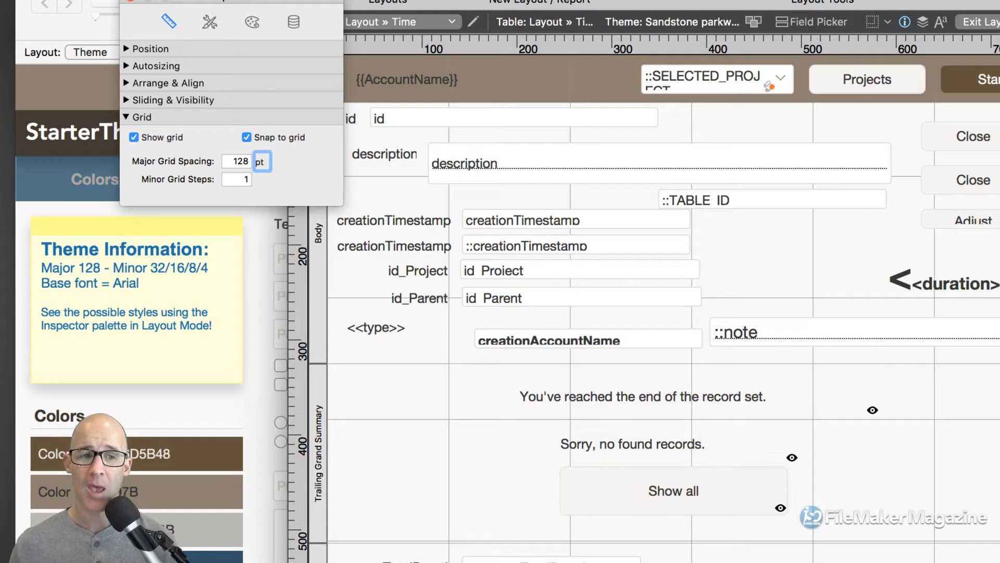
- Set the layout grid's minor grid steps to 8 and fit the description field between the 128 pt and 384 pt grid lines
{"action": "double_click", "coordinate": [247, 179]}
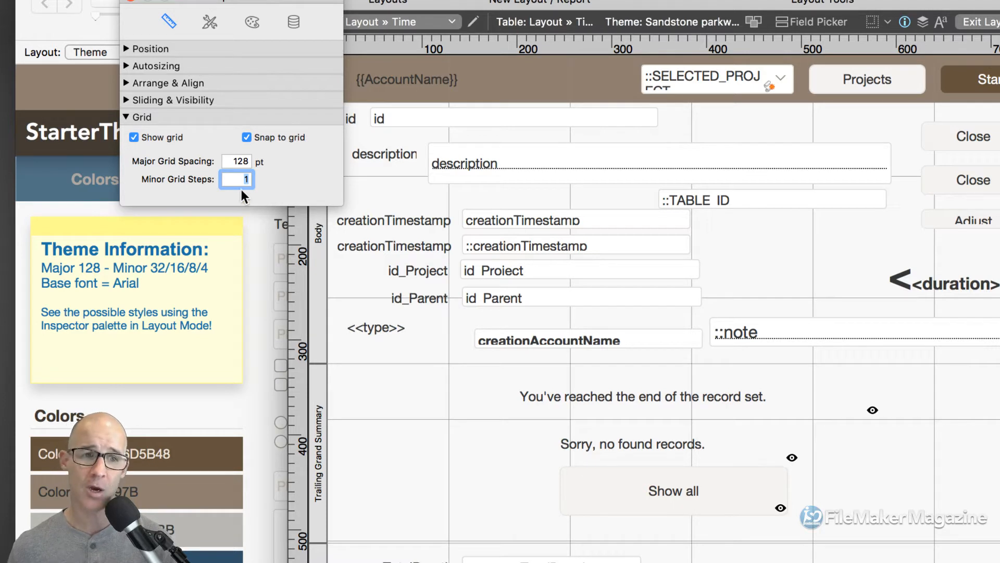
{"action": "key", "text": "Return"}
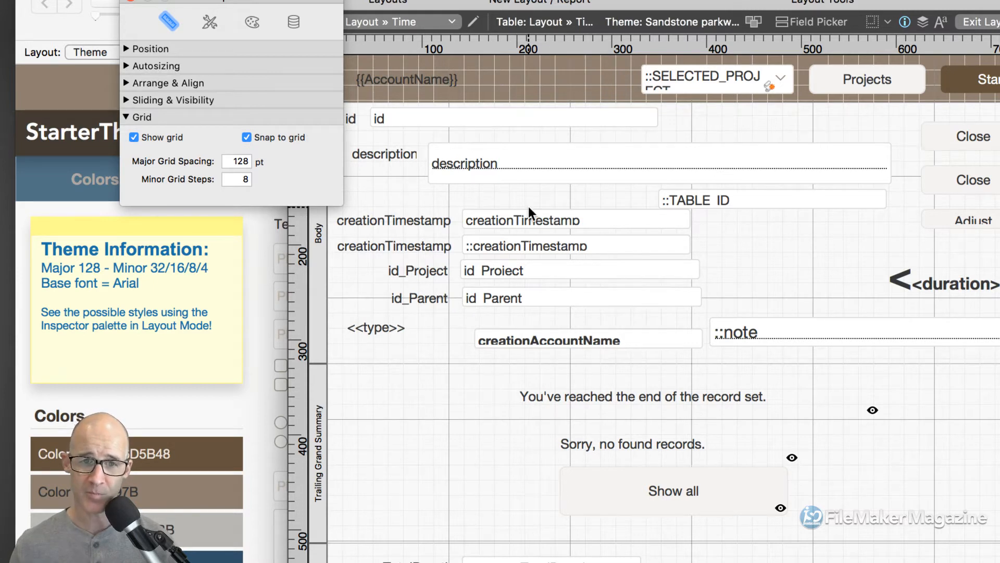
{"action": "left_click_drag", "start_coordinate": [510, 165], "coordinate": [531, 163]}
{"action": "left_click_drag", "start_coordinate": [913, 167], "coordinate": [694, 165]}
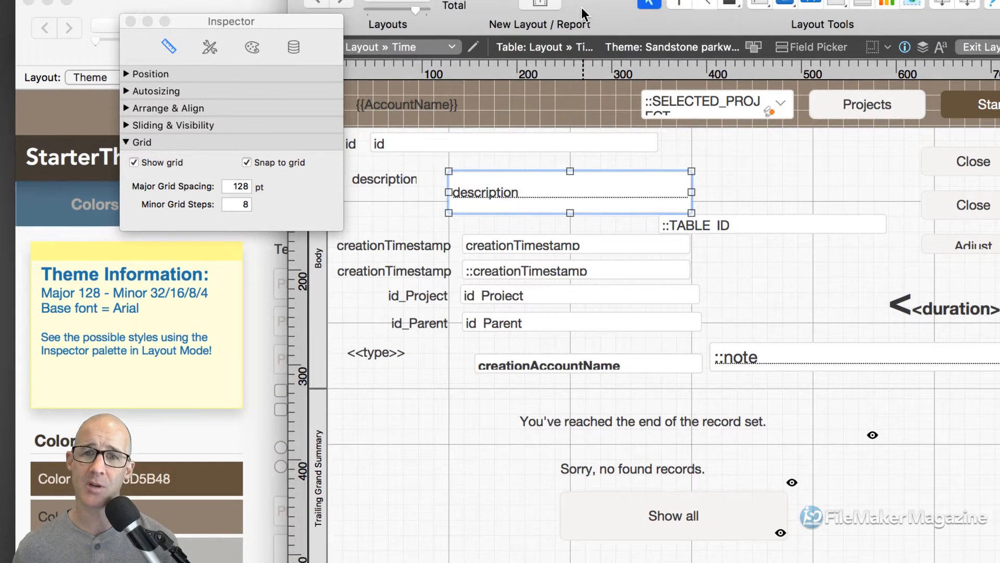
- Add two vertical guides, one minor grid step either side of the 128 pt grid line, with the second at 144 pt
{"action": "left_click_drag", "start_coordinate": [582, 7], "coordinate": [621, 14]}
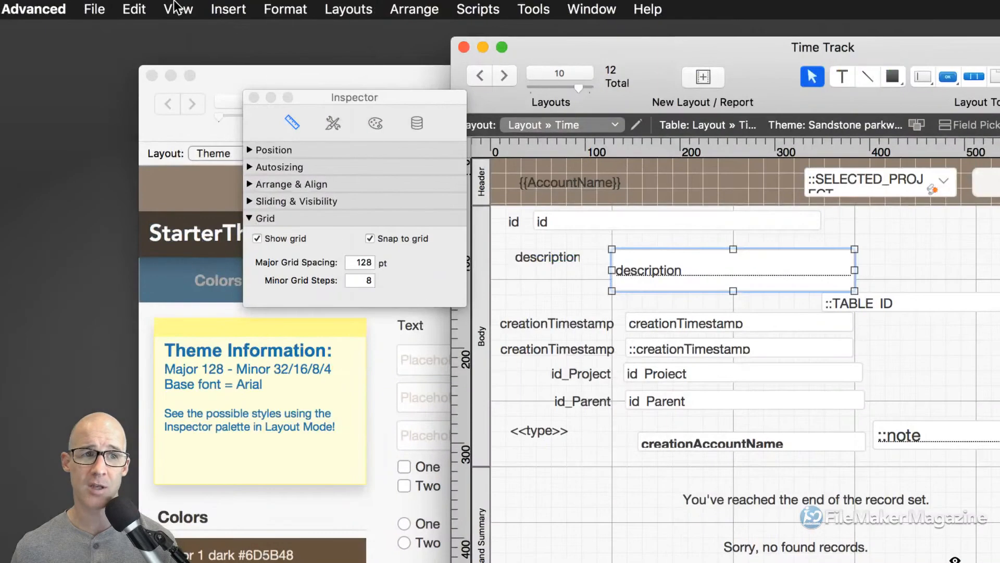
{"action": "left_click", "coordinate": [177, 5]}
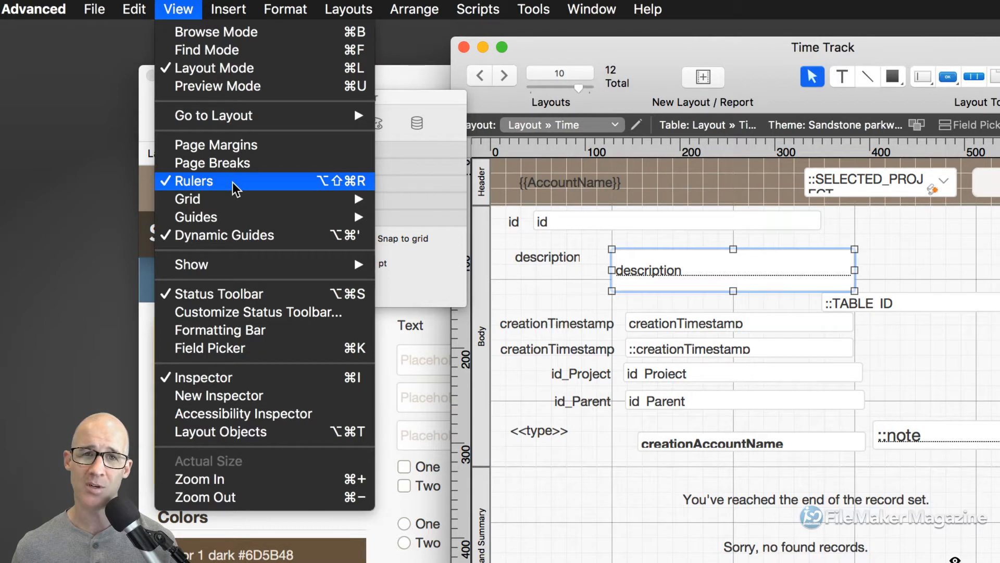
{"action": "mouse_move", "coordinate": [232, 218]}
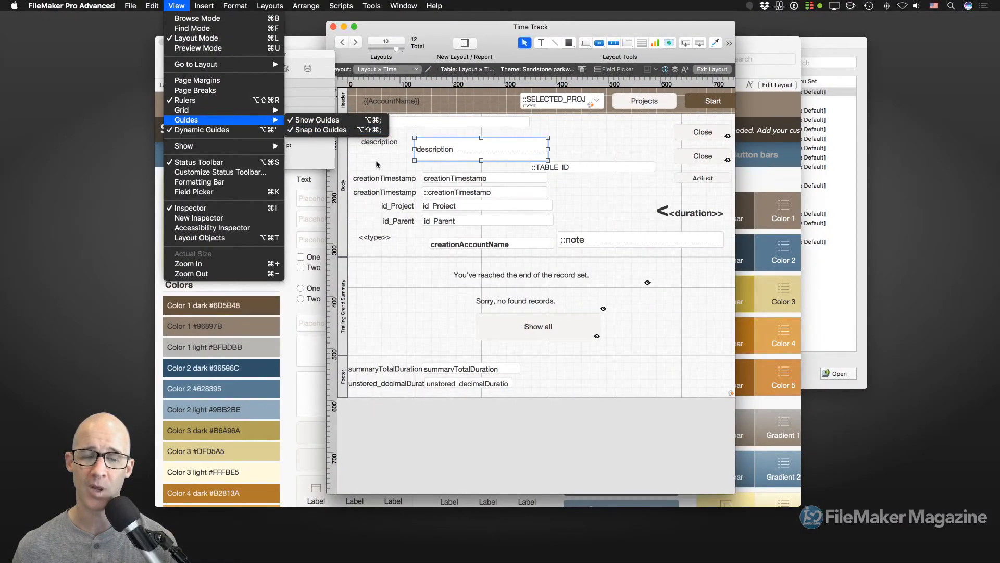
{"action": "left_click", "coordinate": [376, 161]}
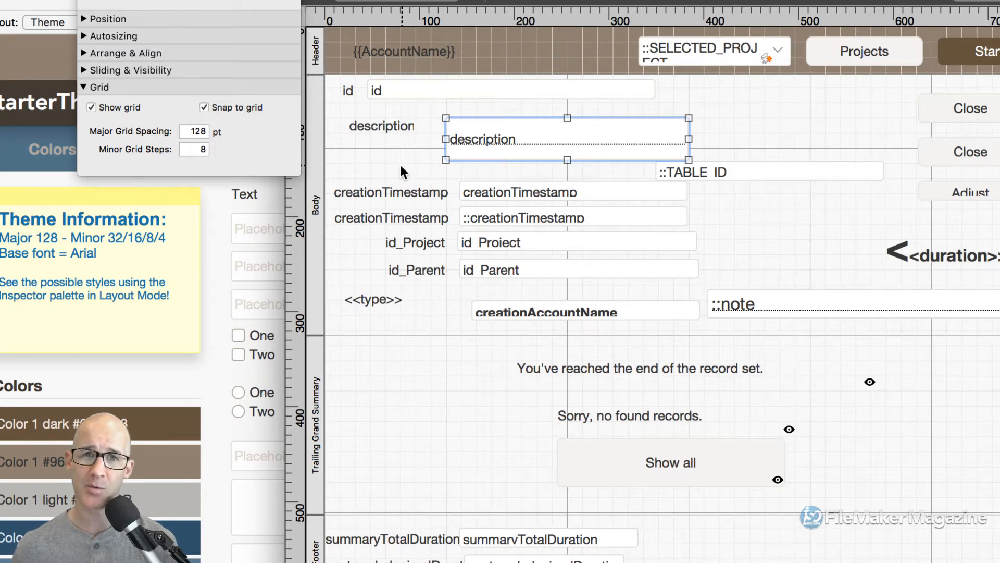
{"action": "left_click_drag", "start_coordinate": [298, 188], "coordinate": [430, 180]}
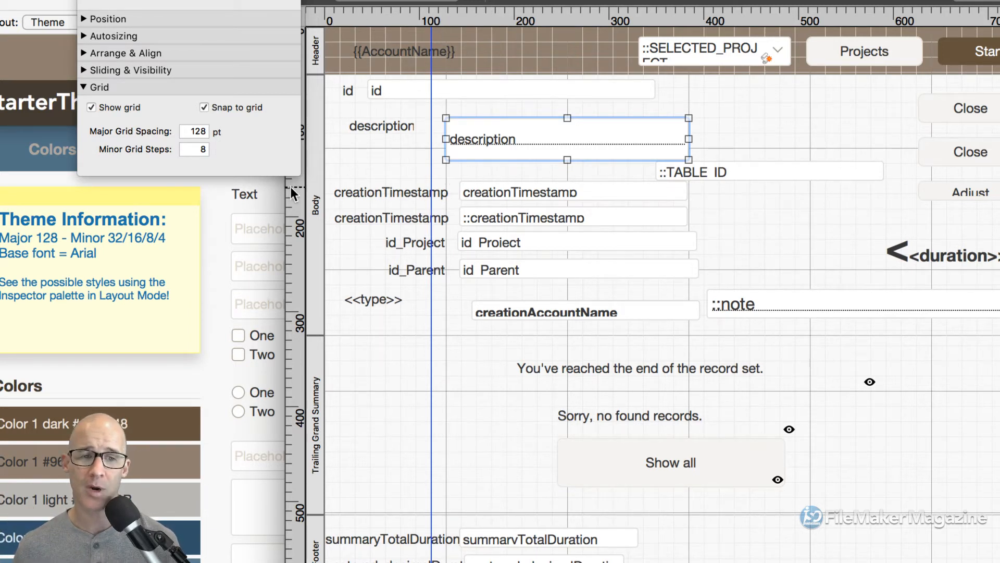
{"action": "left_click_drag", "start_coordinate": [290, 188], "coordinate": [461, 192]}
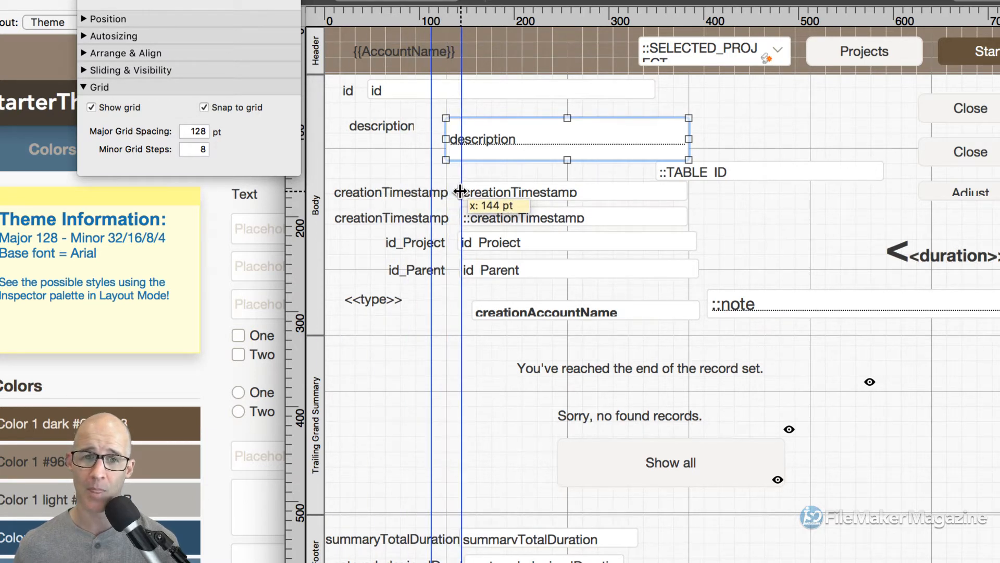
{"action": "left_click_drag", "start_coordinate": [461, 192], "coordinate": [461, 192]}
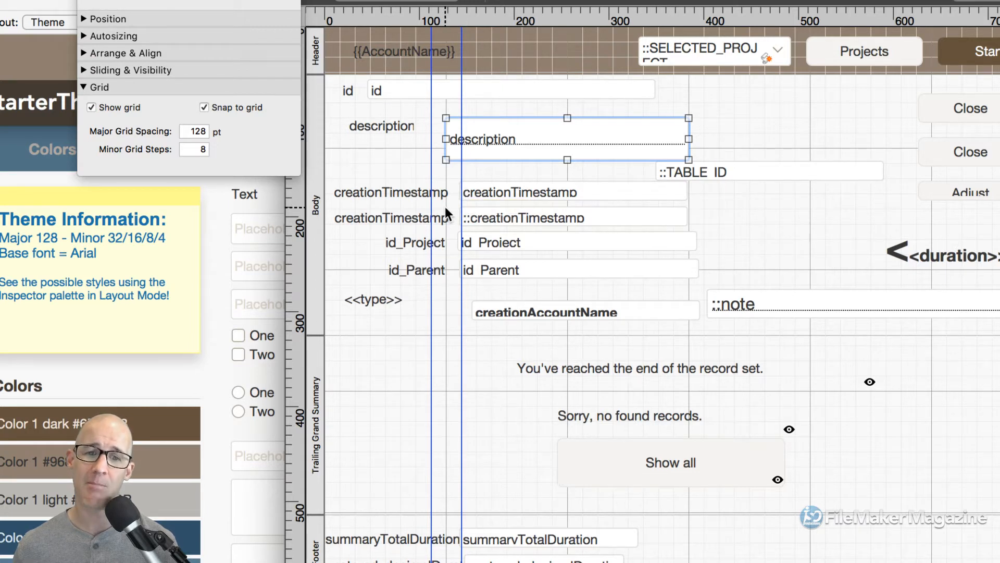
- Narrow and duplicate the description field so one copy ends at the first guide and the other starts at the second guide
{"action": "left_click_drag", "start_coordinate": [545, 147], "coordinate": [432, 175]}
{"action": "left_click_drag", "start_coordinate": [582, 169], "coordinate": [523, 173]}
{"action": "double_click", "coordinate": [523, 173]}
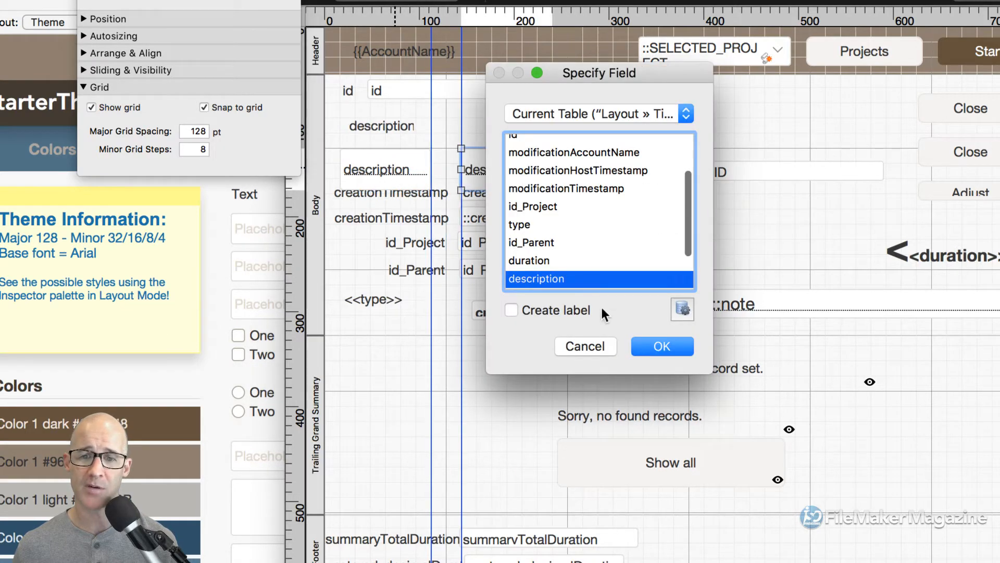
{"action": "left_click", "coordinate": [652, 341]}
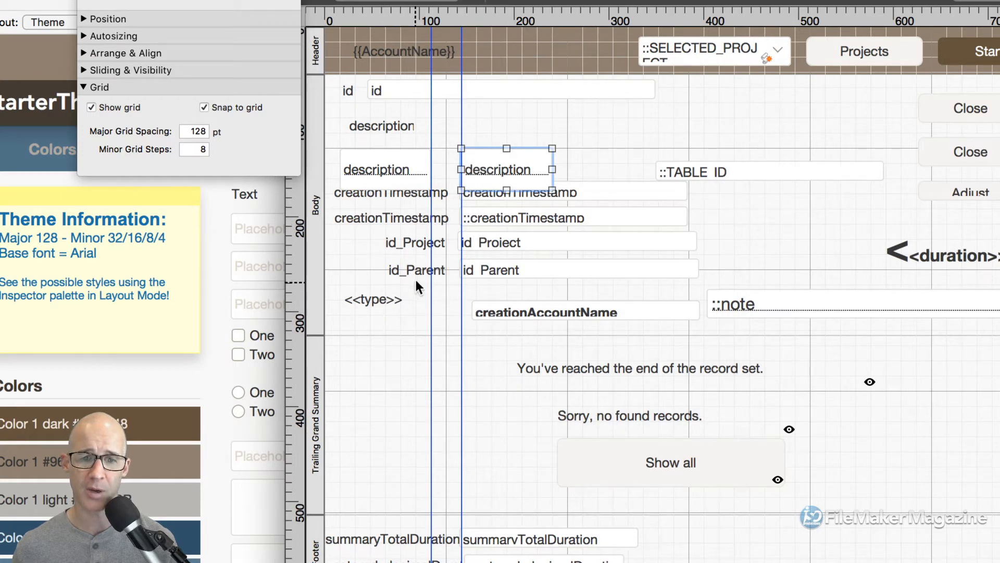
- Delete the related ::creationTimestamp field and its label from the body
{"action": "left_click", "coordinate": [487, 218]}
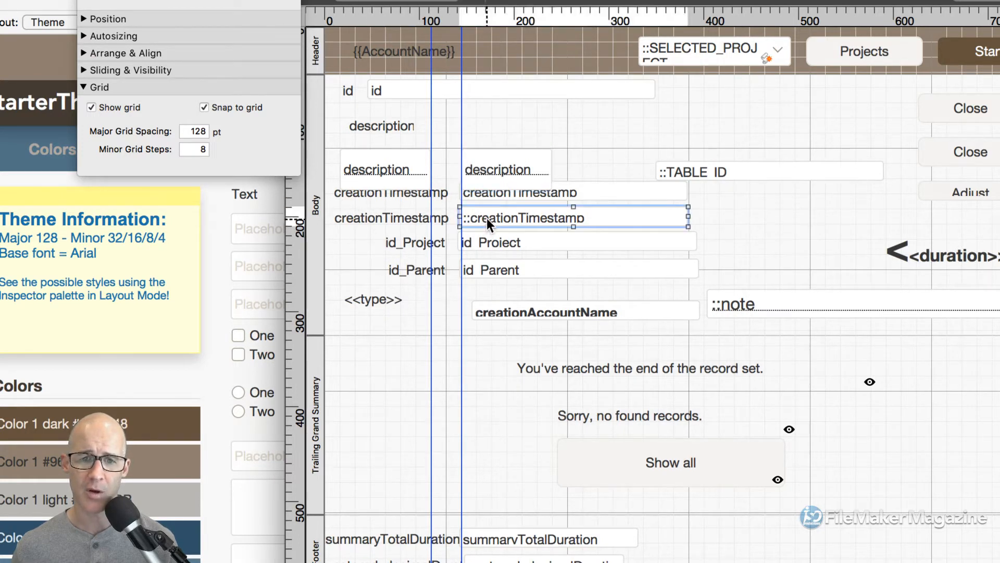
{"action": "left_click", "coordinate": [408, 217], "text": "shift"}
{"action": "key", "text": "Delete"}
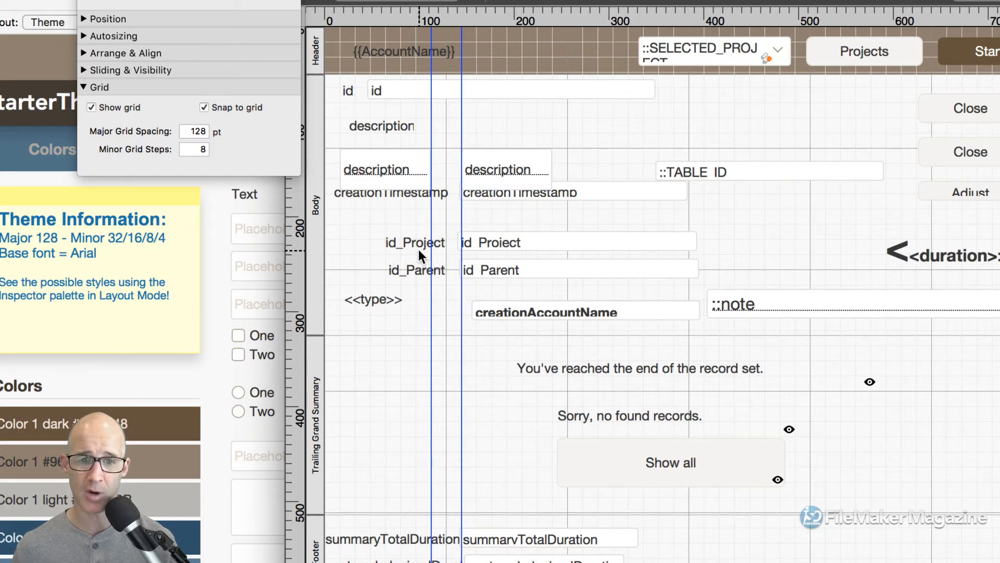
- Move the creationTimestamp, id_Project and id_Parent fields with their labels into the unused area just beyond the layout's right edge
{"action": "left_click", "coordinate": [414, 242]}
{"action": "left_click", "coordinate": [473, 242], "text": "shift"}
{"action": "left_click", "coordinate": [426, 266], "text": "shift"}
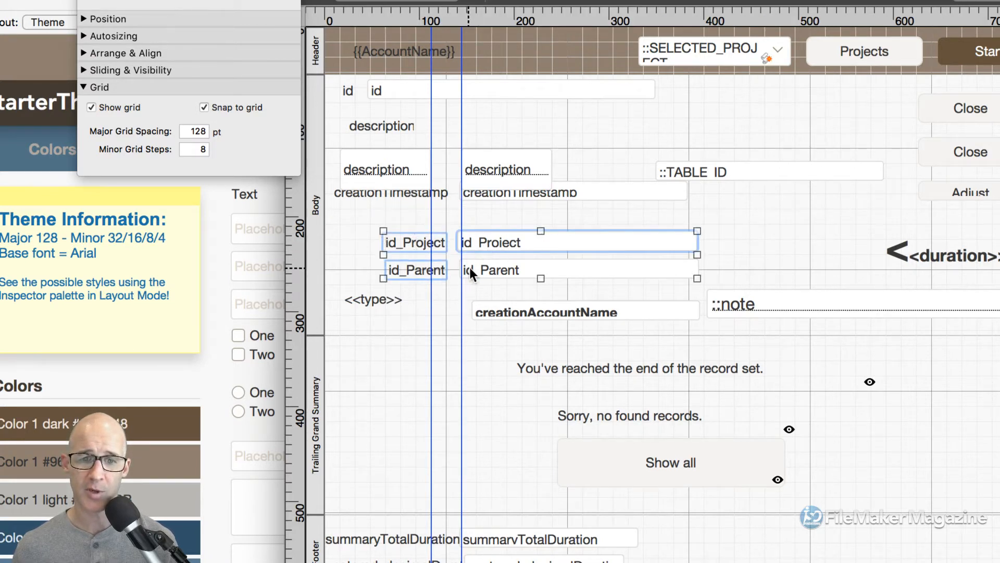
{"action": "left_click", "coordinate": [469, 267], "text": "shift"}
{"action": "left_click", "coordinate": [424, 186], "text": "shift"}
{"action": "left_click", "coordinate": [399, 221]}
{"action": "scroll", "coordinate": [399, 229], "scroll_direction": "right", "scroll_amount": 1}
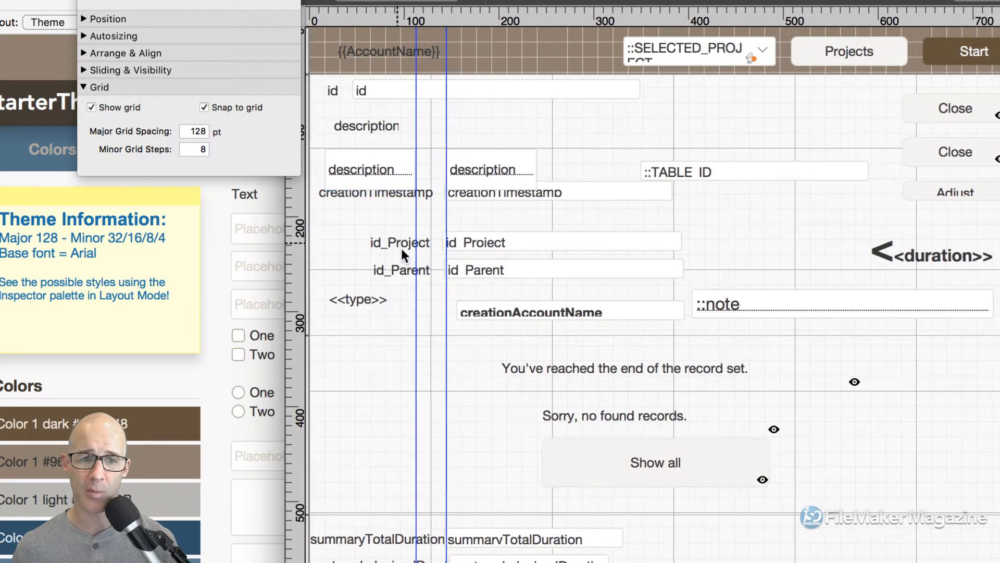
{"action": "left_click_drag", "start_coordinate": [361, 232], "coordinate": [471, 269]}
{"action": "left_click", "coordinate": [400, 195], "text": "shift"}
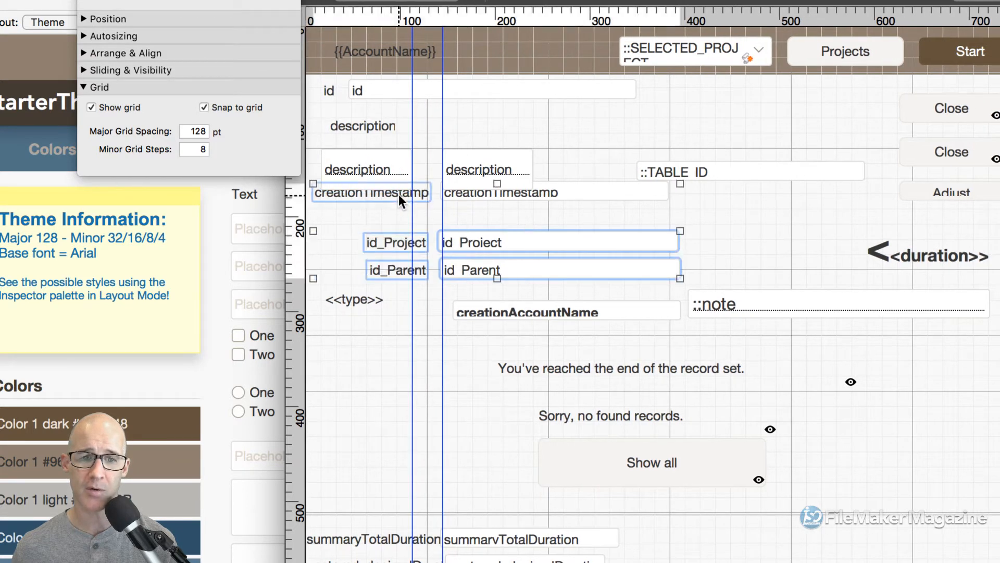
{"action": "left_click", "coordinate": [456, 195], "text": "shift"}
{"action": "left_click_drag", "start_coordinate": [360, 190], "coordinate": [293, 170]}
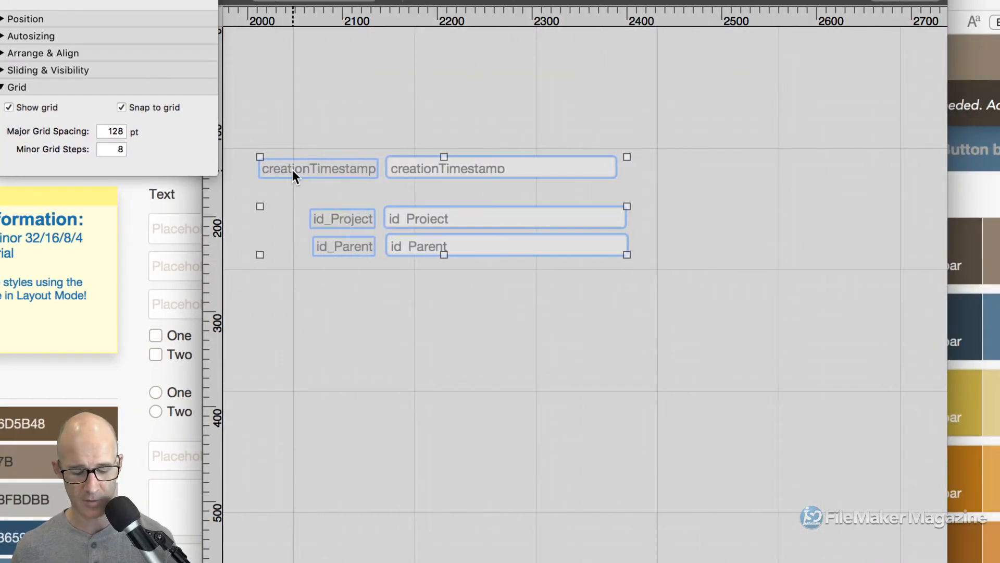
{"action": "left_click_drag", "start_coordinate": [453, 164], "coordinate": [300, 177]}
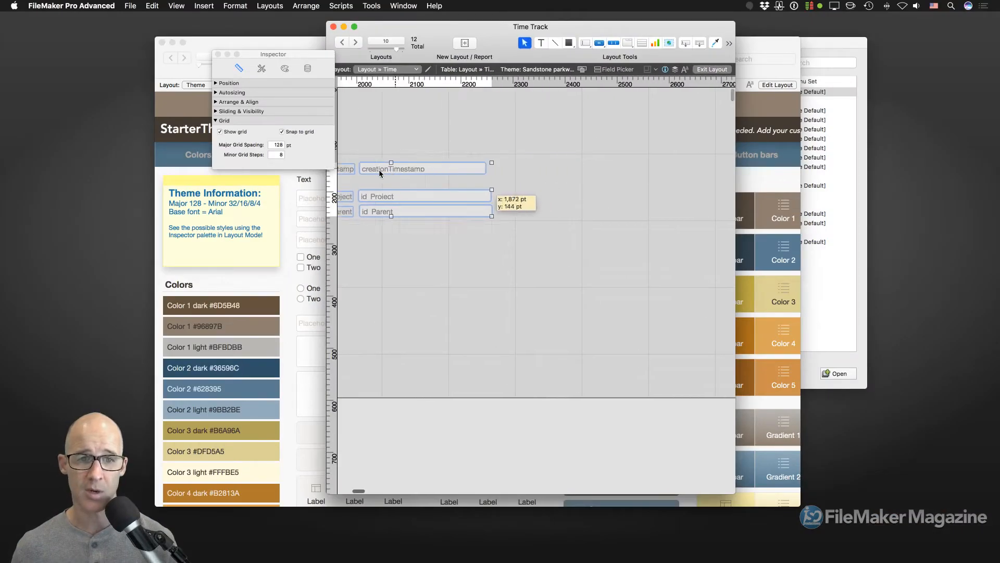
{"action": "left_click_drag", "start_coordinate": [380, 173], "coordinate": [648, 174]}
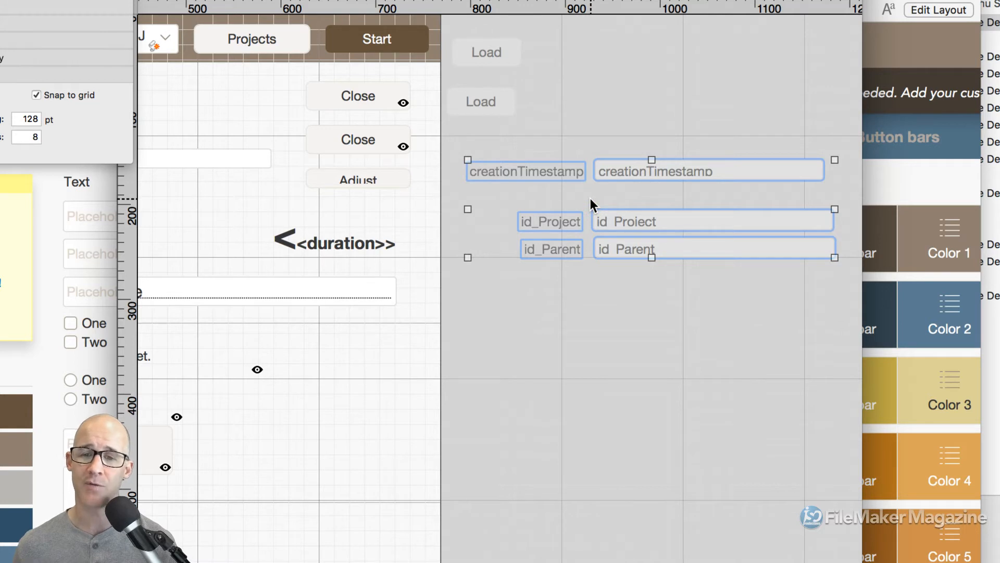
{"action": "left_click", "coordinate": [591, 241]}
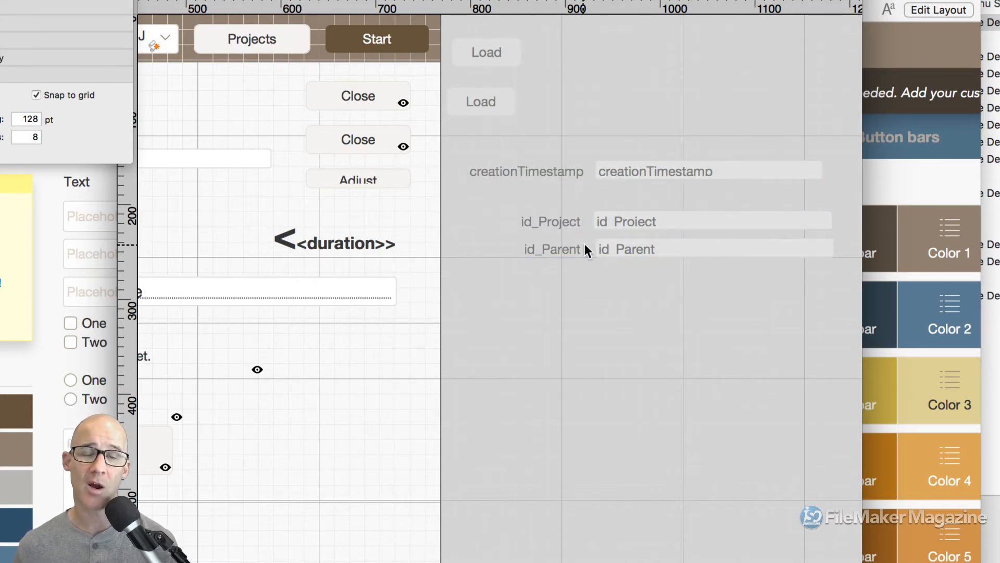
- Draw a 16 by 16 pt shape between the first guide and the 128 pt grid line to check the gutter width
{"action": "scroll", "coordinate": [585, 244], "scroll_direction": "left", "scroll_amount": 5}
{"action": "scroll", "coordinate": [585, 243], "scroll_direction": "left", "scroll_amount": 5}
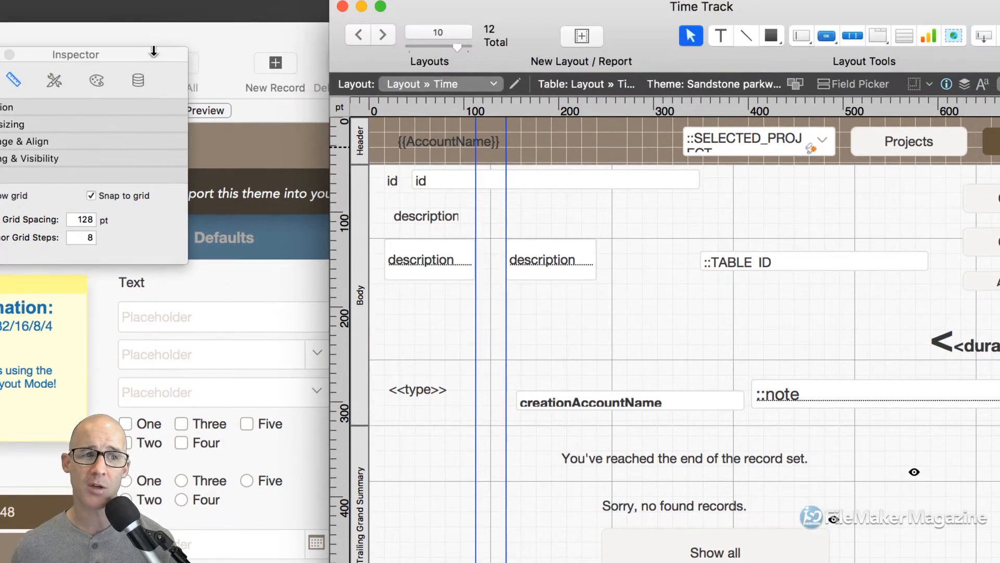
{"action": "left_click_drag", "start_coordinate": [152, 54], "coordinate": [346, 90]}
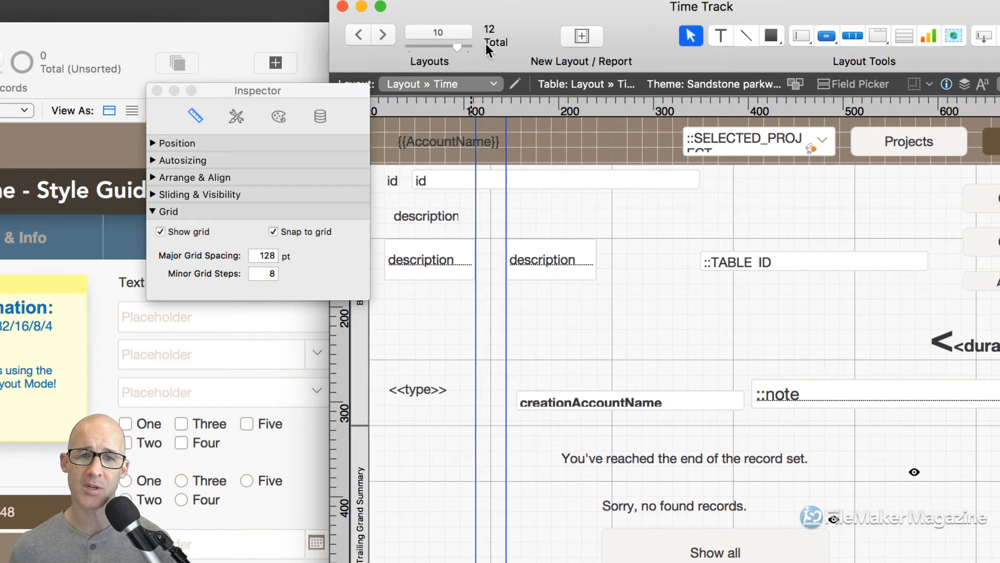
{"action": "left_click_drag", "start_coordinate": [498, 11], "coordinate": [524, 11]}
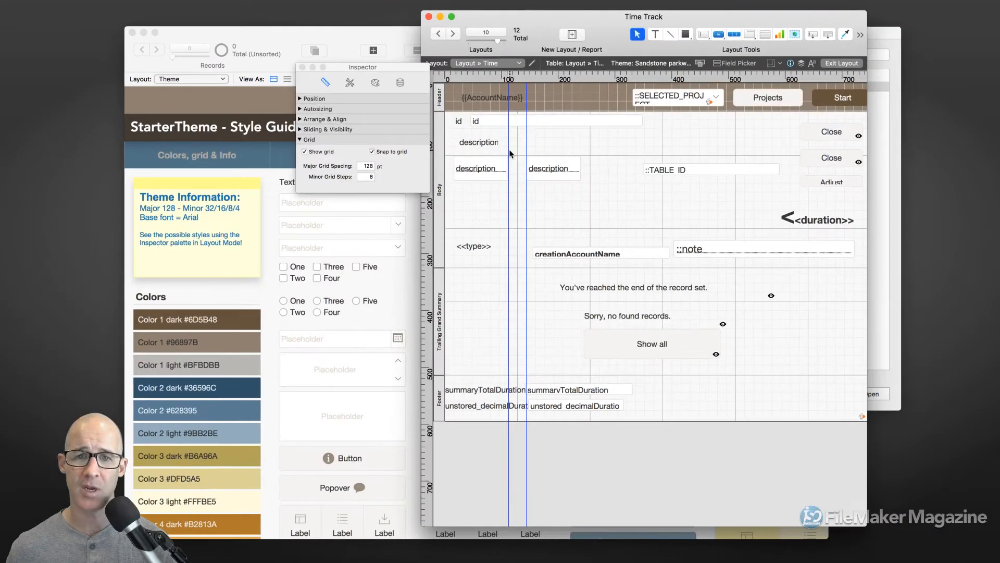
{"action": "left_click", "coordinate": [670, 44]}
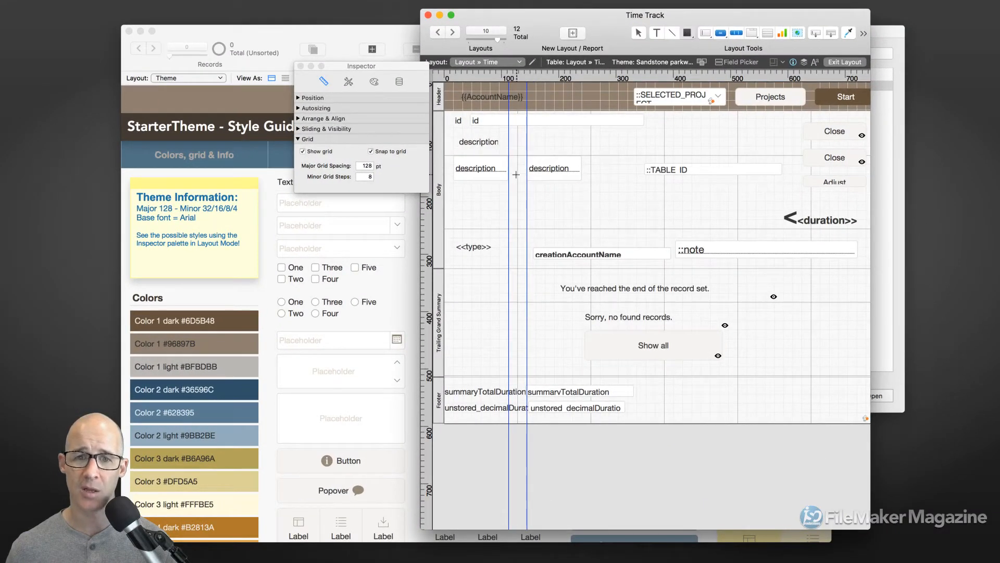
{"action": "left_click_drag", "start_coordinate": [510, 175], "coordinate": [517, 189]}
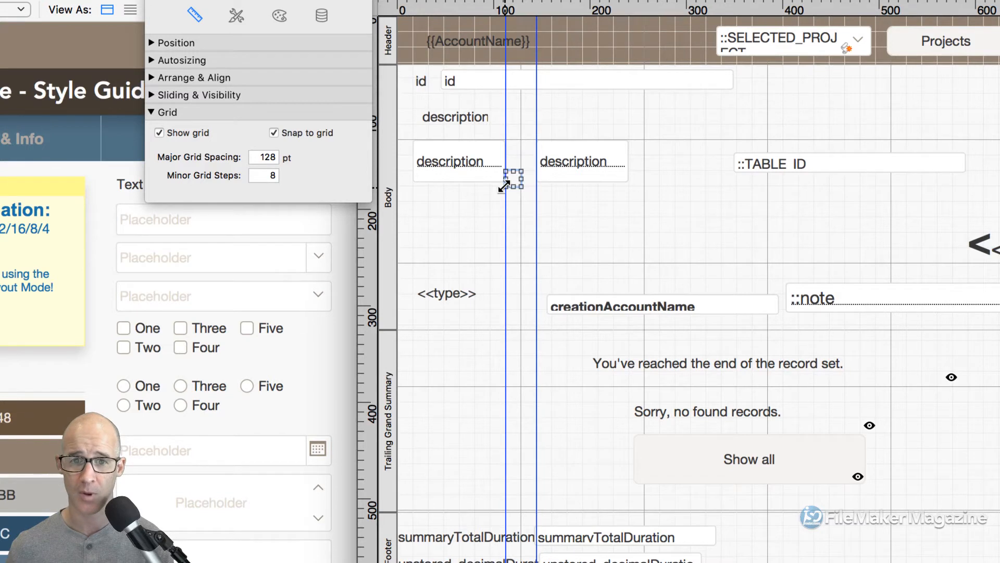
{"action": "left_click_drag", "start_coordinate": [505, 186], "coordinate": [510, 186]}
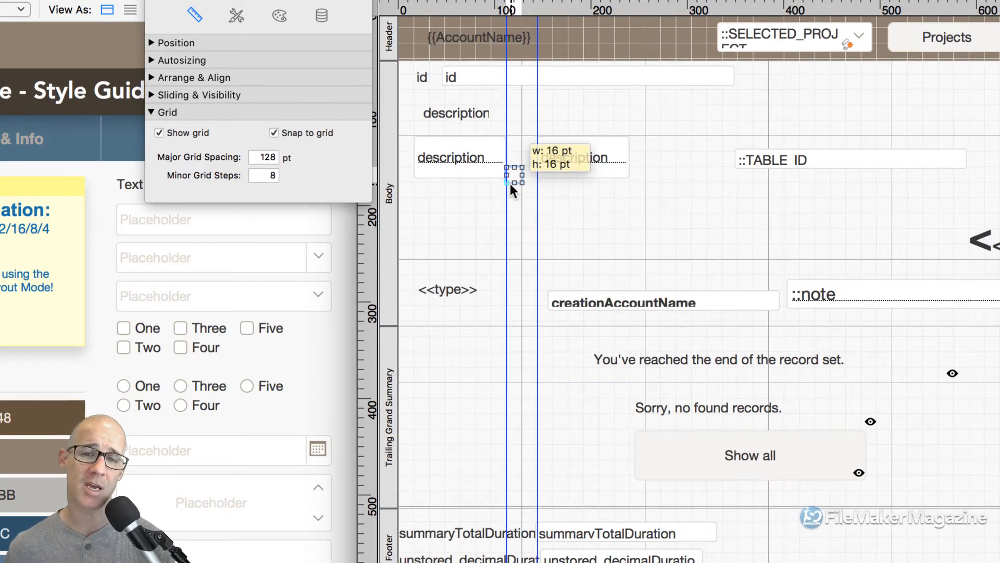
{"action": "left_click_drag", "start_coordinate": [511, 184], "coordinate": [511, 184]}
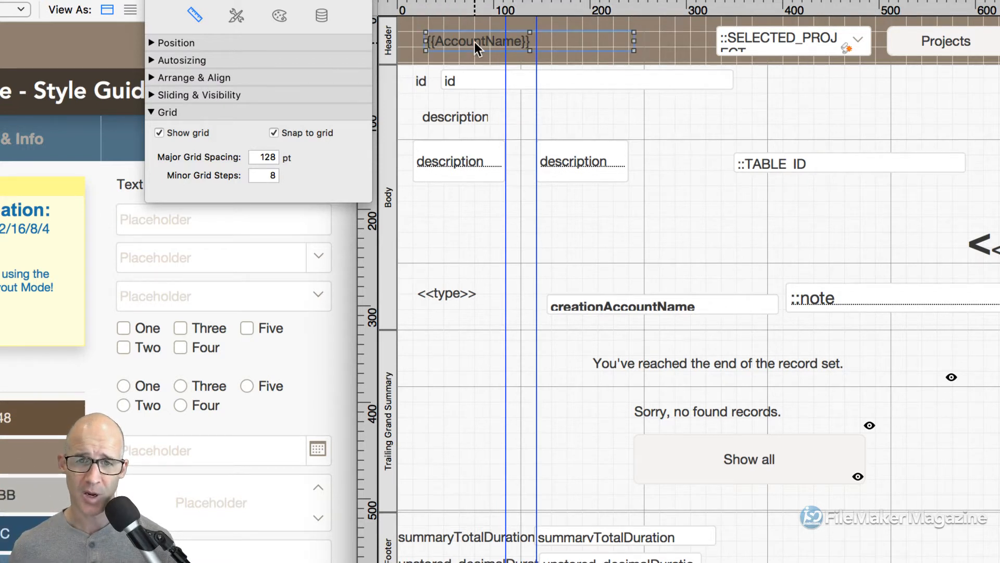
- Move the {{AccountName}} text in the header left to the 16 pt minor grid line
{"action": "left_click_drag", "start_coordinate": [474, 42], "coordinate": [459, 42]}
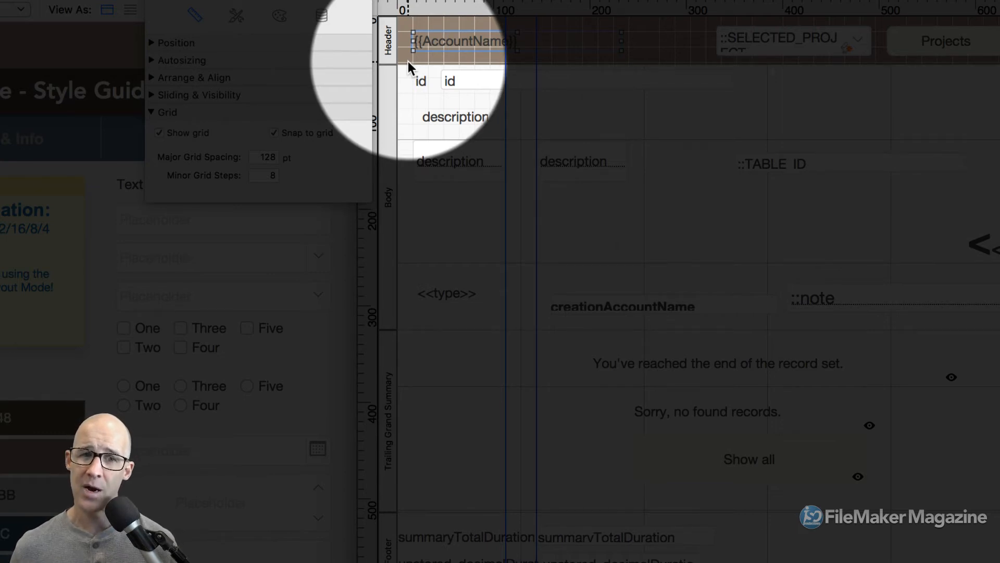
{"action": "scroll", "coordinate": [405, 66], "scroll_direction": "down", "scroll_amount": 1}
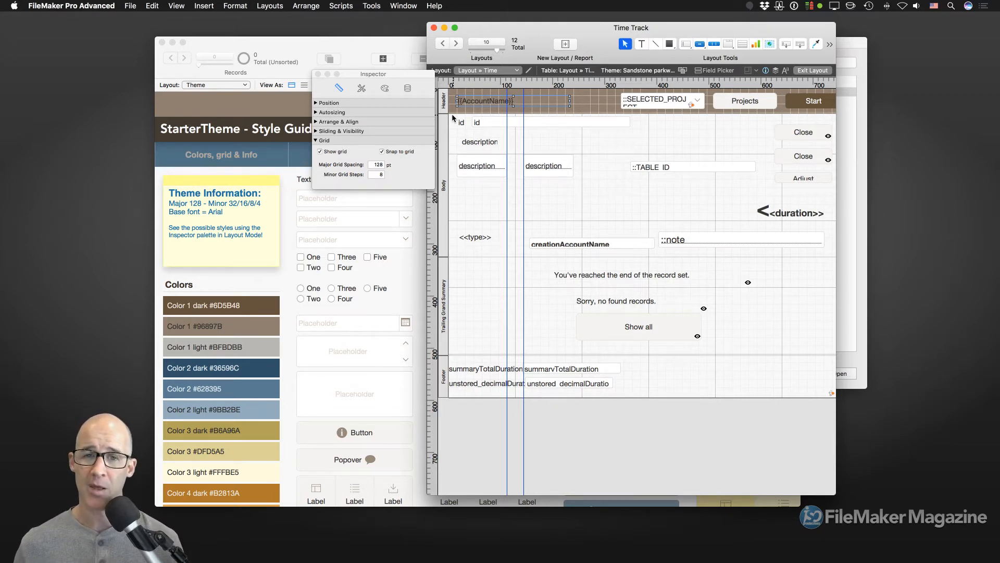
- Set the height of the Projects button in the header to 44 pt
{"action": "left_click", "coordinate": [744, 104]}
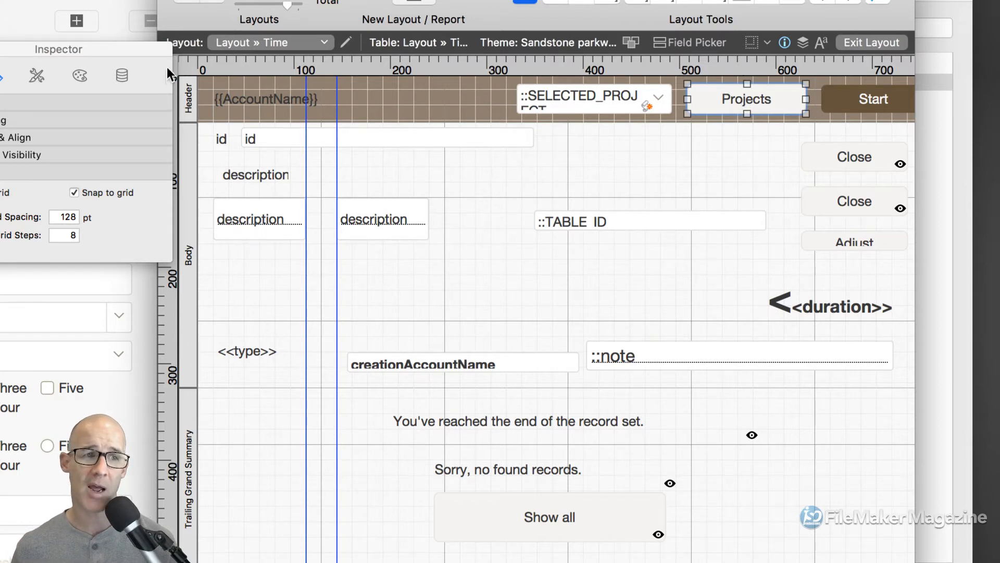
{"action": "left_click_drag", "start_coordinate": [149, 49], "coordinate": [469, 61]}
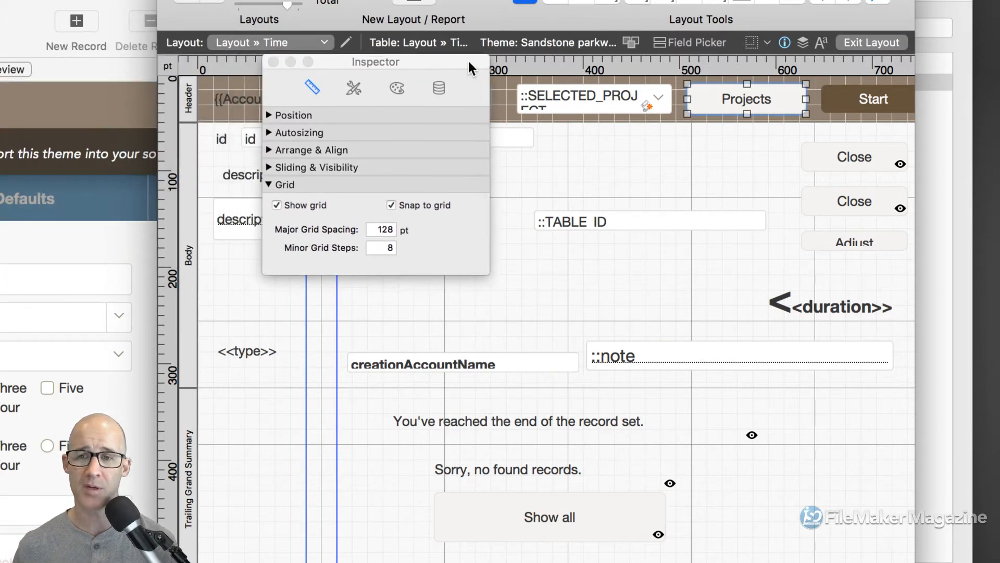
{"action": "left_click", "coordinate": [272, 114]}
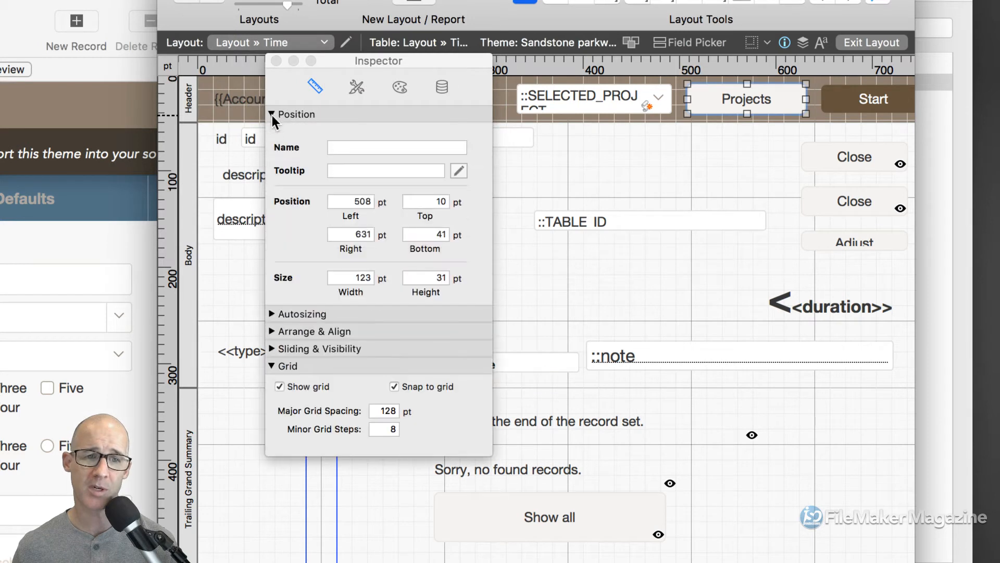
{"action": "left_click", "coordinate": [429, 279]}
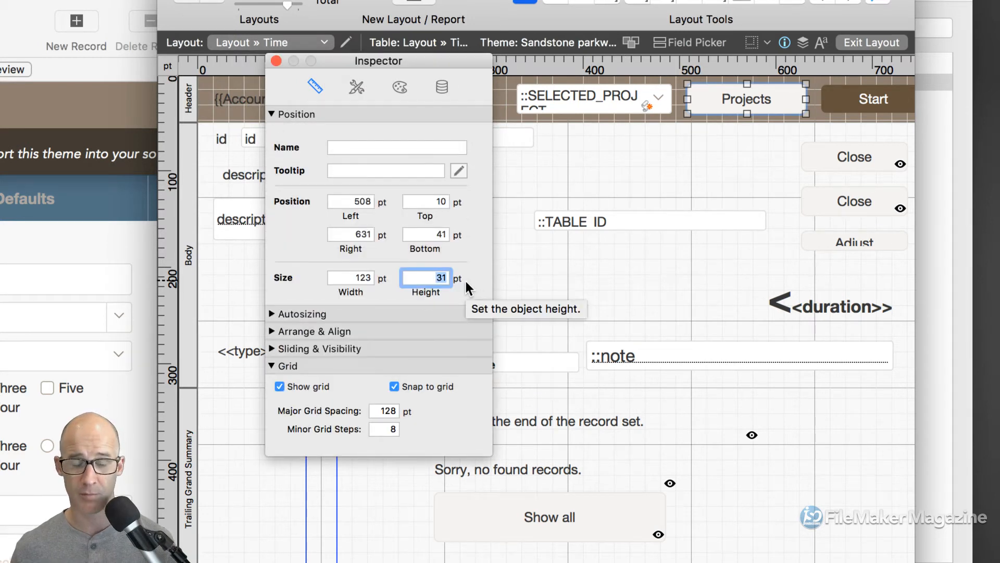
{"action": "type", "text": "44"}
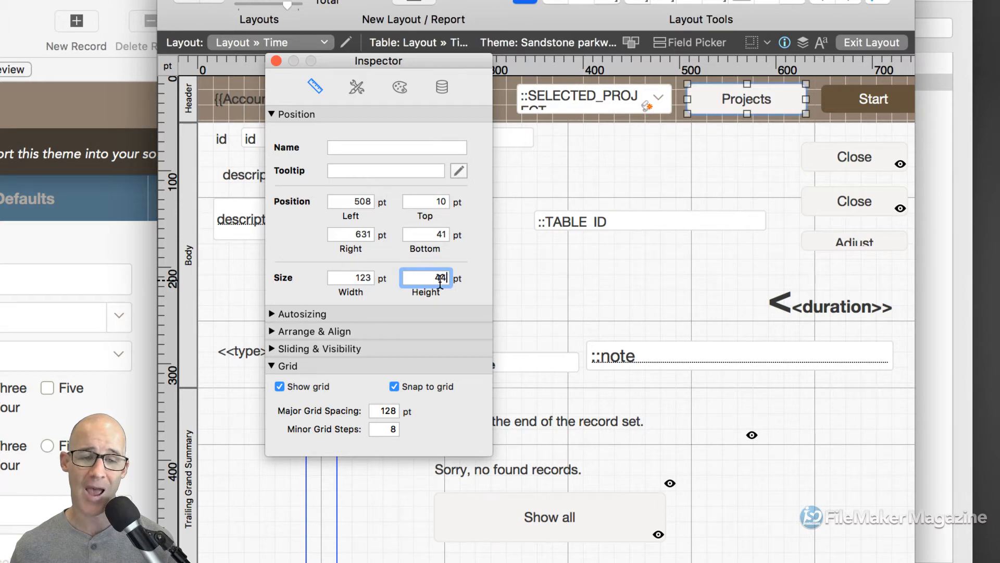
{"action": "key", "text": "Tab"}
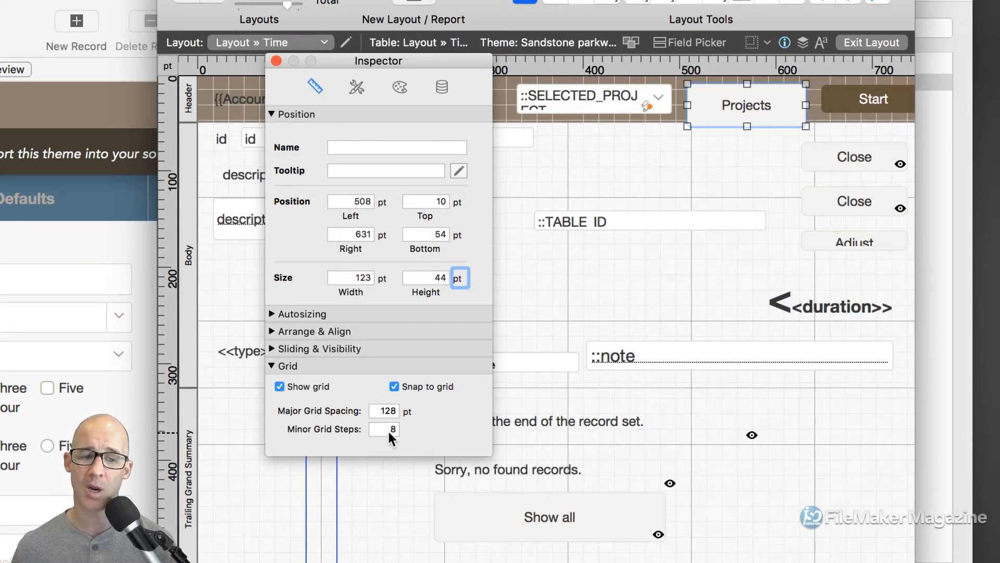
- Set the height of the Header part to 48 pt
{"action": "left_click", "coordinate": [186, 102]}
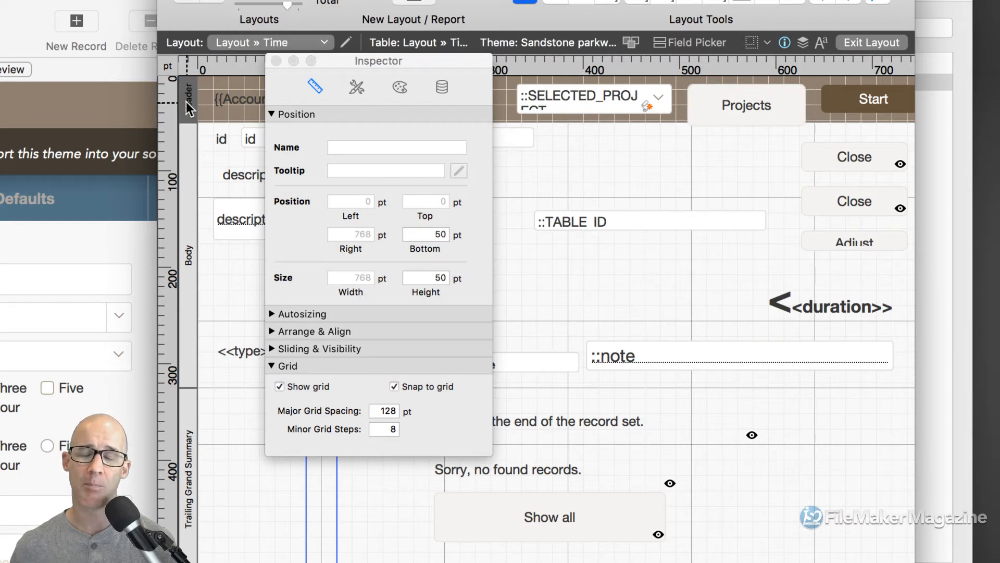
{"action": "left_click", "coordinate": [430, 280]}
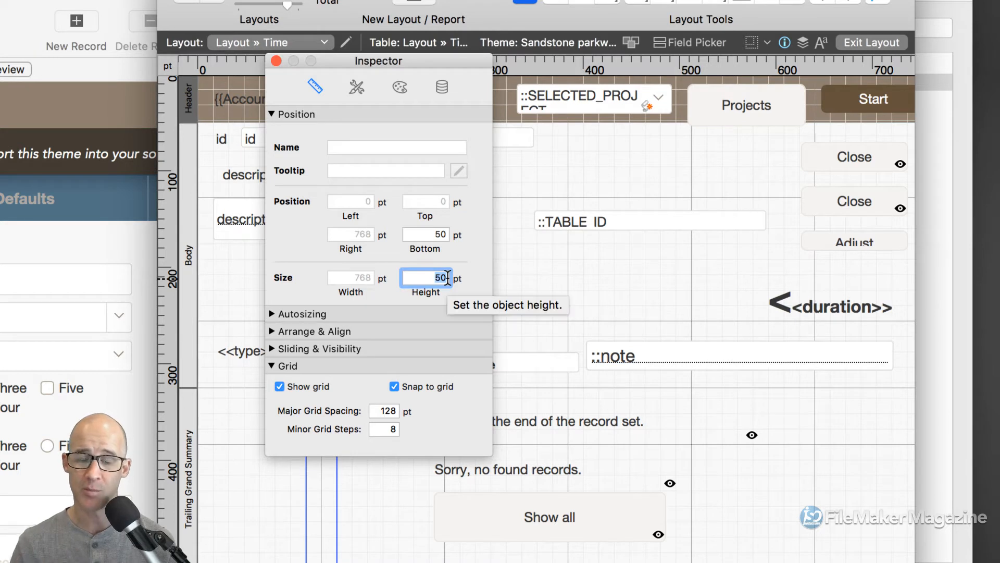
{"action": "type", "text": "48"}
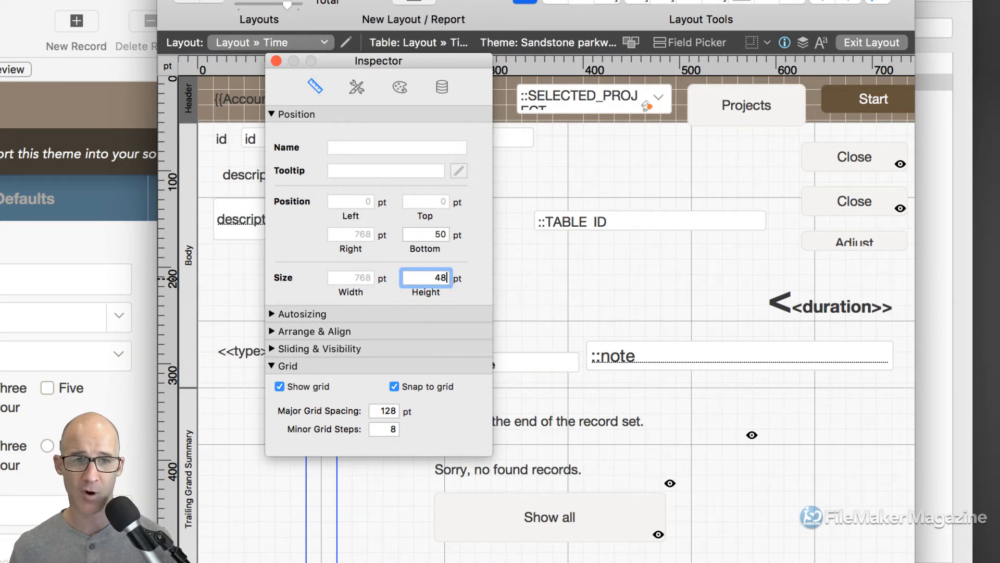
{"action": "key", "text": "Tab"}
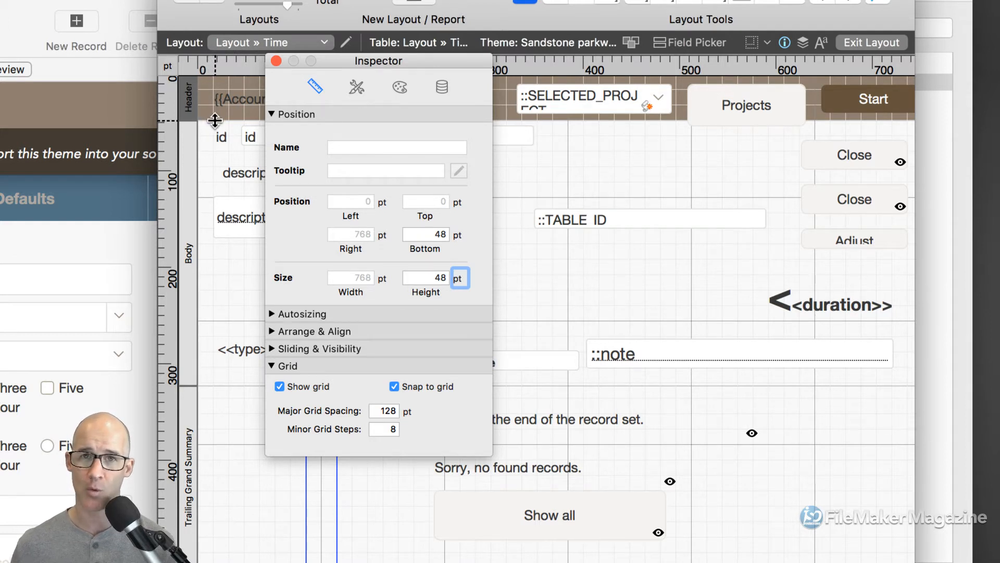
- Examine the paragraph alignment settings of the {{AccountName}} text in the header
{"action": "left_click_drag", "start_coordinate": [374, 67], "coordinate": [464, 80]}
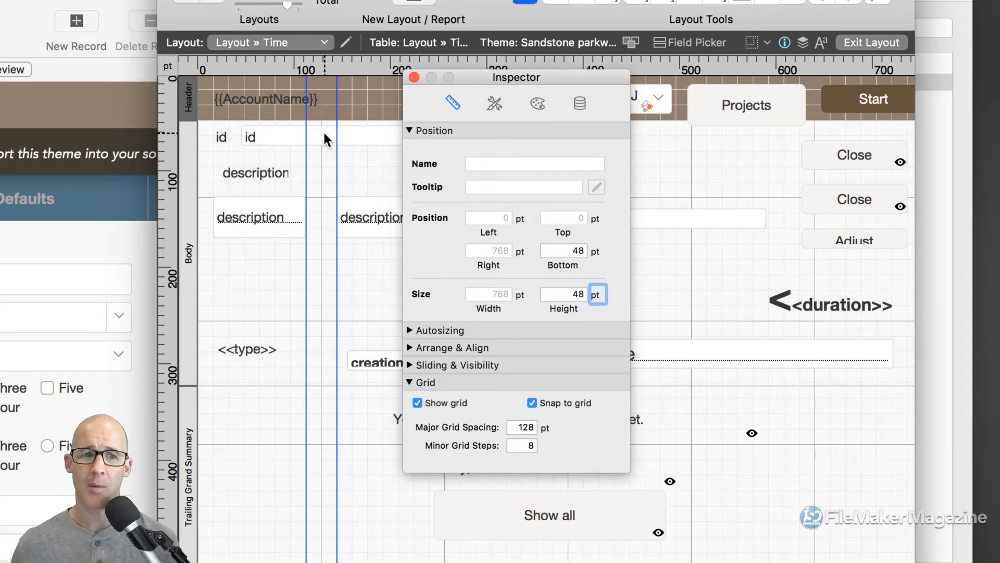
{"action": "left_click_drag", "start_coordinate": [290, 100], "coordinate": [306, 102]}
{"action": "left_click_drag", "start_coordinate": [536, 73], "coordinate": [520, 66]}
{"action": "left_click", "coordinate": [523, 92]}
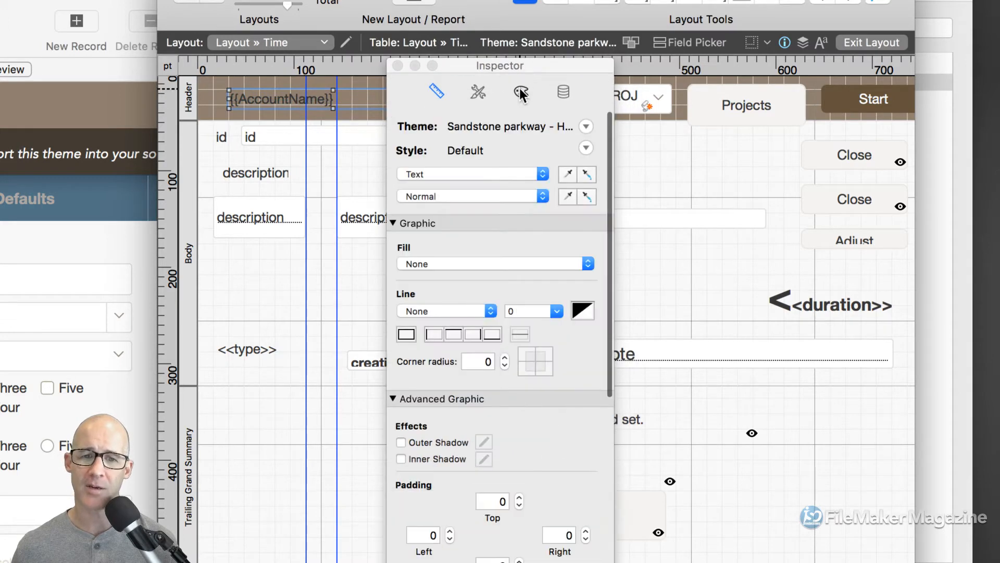
{"action": "left_click", "coordinate": [397, 222]}
{"action": "left_click", "coordinate": [396, 240]}
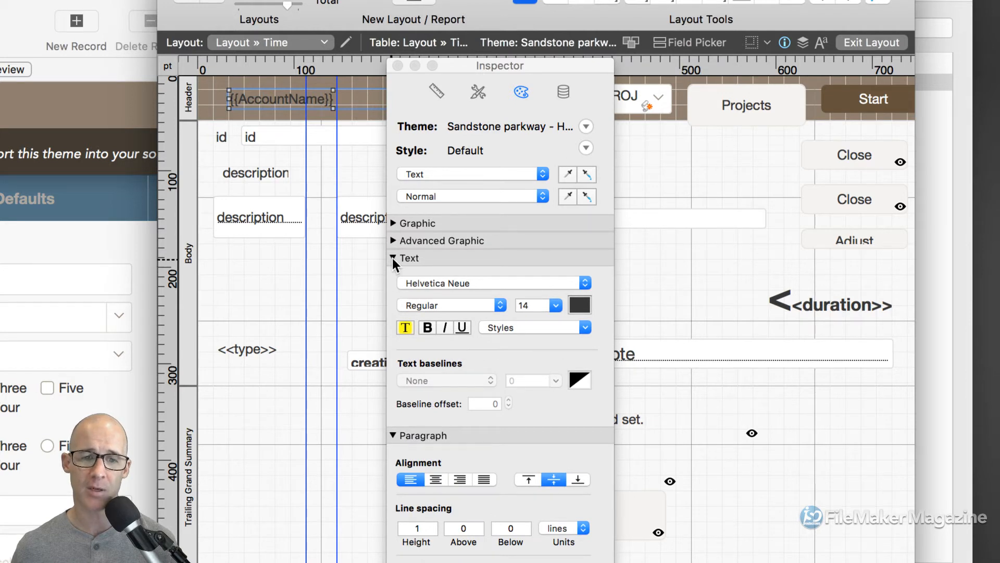
{"action": "left_click", "coordinate": [393, 257]}
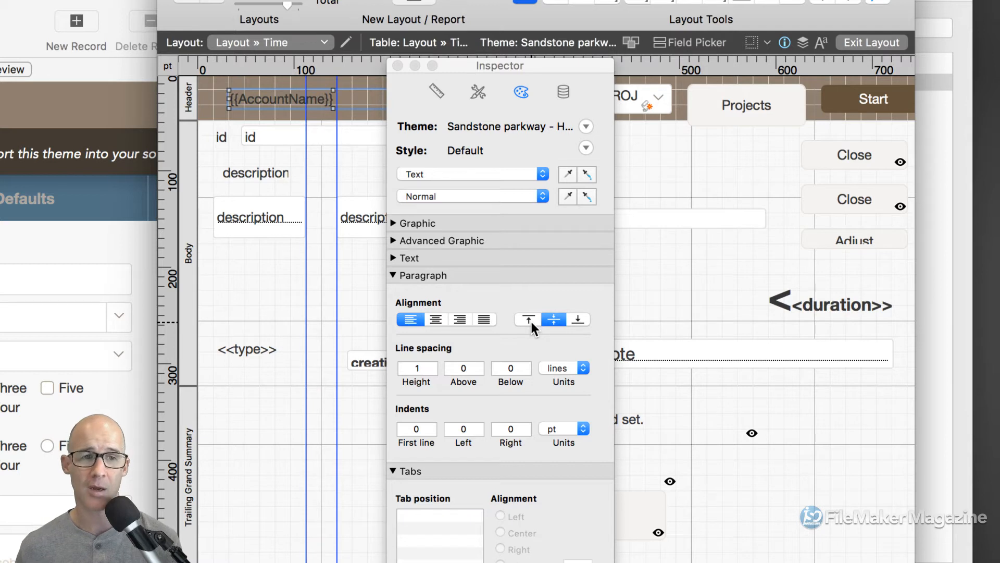
- Move the {{AccountName}} text back to the 16 pt grid line and stretch its box over the full height of the header
{"action": "mouse_move", "coordinate": [284, 98]}
{"action": "left_mouse_down"}
{"action": "mouse_move", "coordinate": [277, 114]}
{"action": "mouse_move", "coordinate": [256, 106]}
{"action": "mouse_move", "coordinate": [269, 100]}
{"action": "left_mouse_up"}
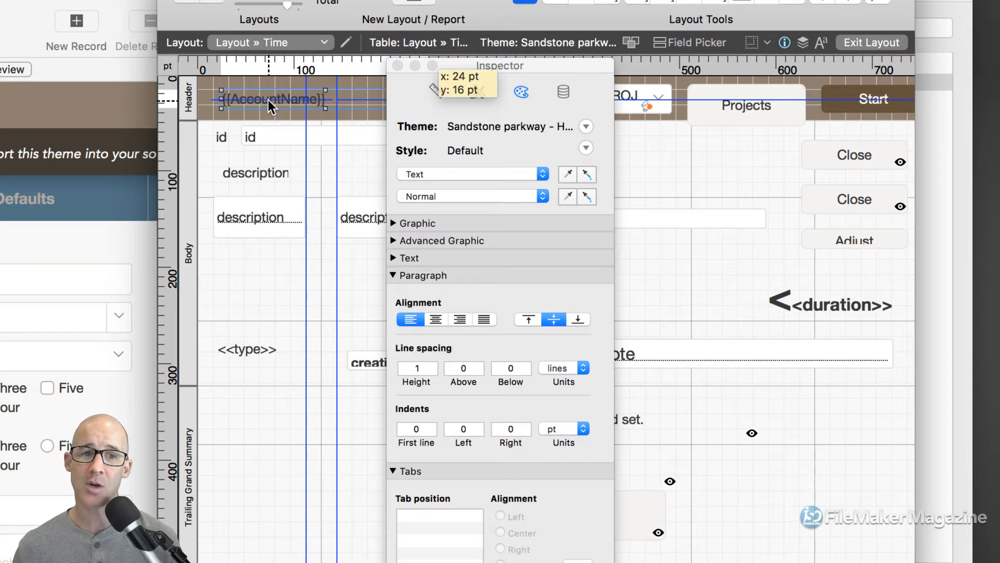
{"action": "left_click_drag", "start_coordinate": [269, 106], "coordinate": [252, 78]}
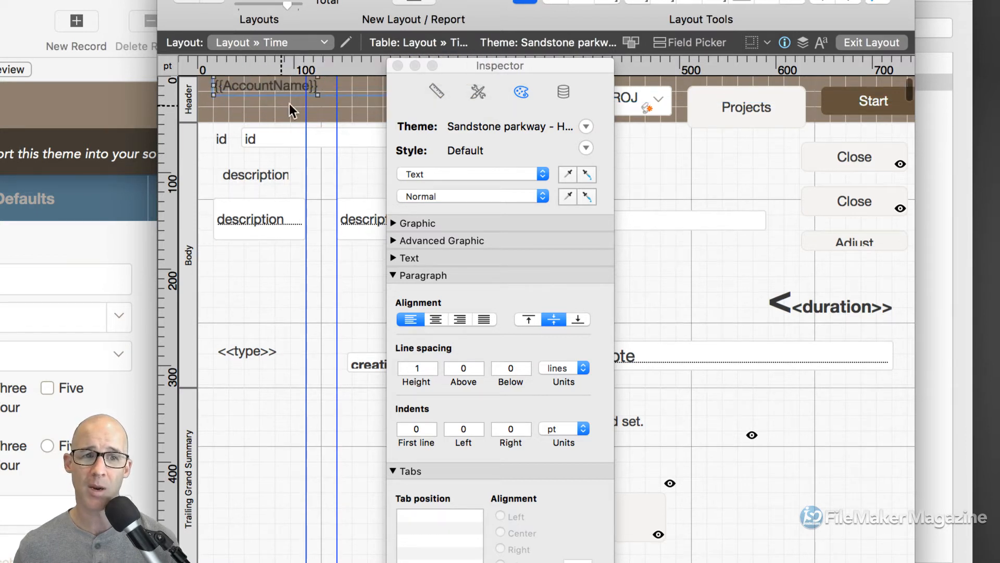
{"action": "left_click_drag", "start_coordinate": [318, 96], "coordinate": [318, 119]}
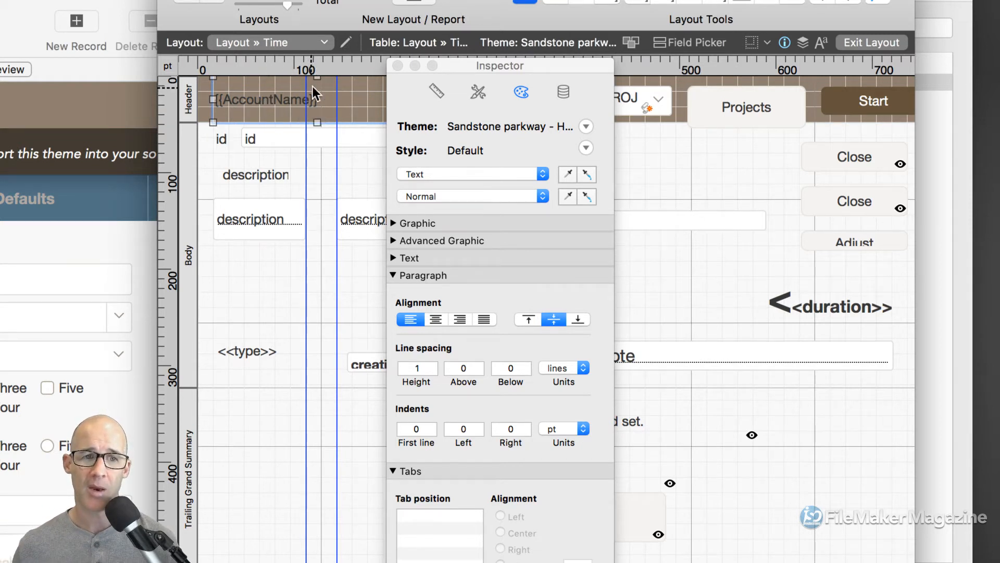
{"action": "mouse_move", "coordinate": [317, 78]}
{"action": "left_mouse_down"}
{"action": "mouse_move", "coordinate": [322, 136]}
{"action": "mouse_move", "coordinate": [293, 138]}
{"action": "mouse_move", "coordinate": [312, 106]}
{"action": "mouse_move", "coordinate": [274, 110]}
{"action": "mouse_move", "coordinate": [309, 114]}
{"action": "mouse_move", "coordinate": [298, 93]}
{"action": "mouse_move", "coordinate": [306, 98]}
{"action": "mouse_move", "coordinate": [273, 97]}
{"action": "mouse_move", "coordinate": [317, 74]}
{"action": "left_mouse_up"}
{"action": "left_click_drag", "start_coordinate": [317, 108], "coordinate": [316, 121]}
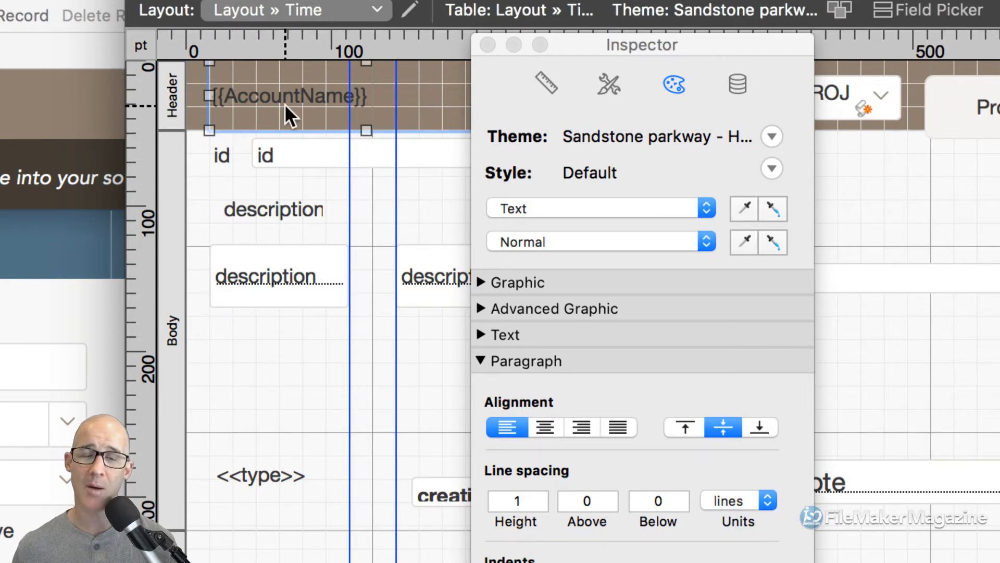
- Move the id field up over the header edge and back down into the body, close beside its label
{"action": "left_click", "coordinate": [277, 153]}
{"action": "left_click_drag", "start_coordinate": [274, 146], "coordinate": [265, 135]}
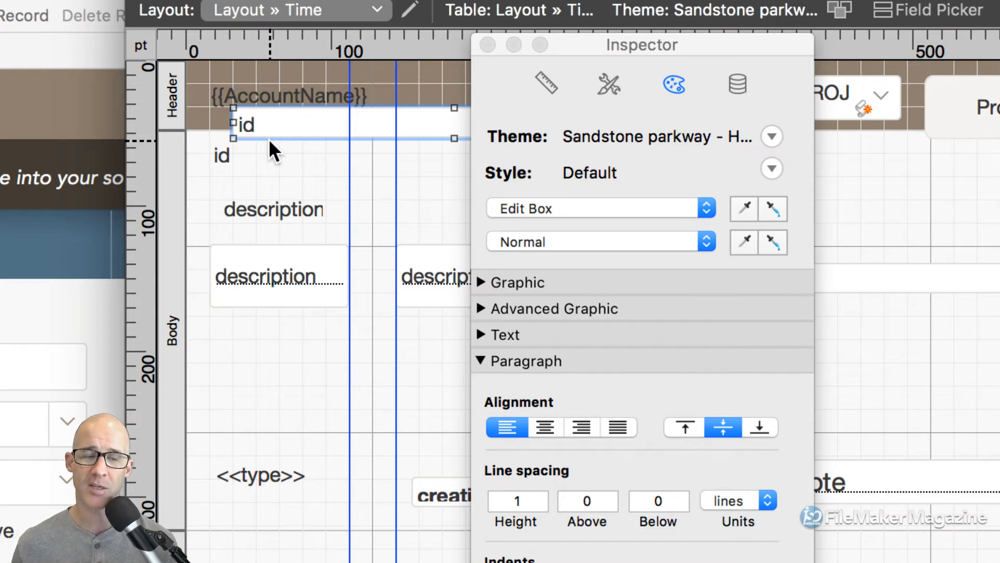
{"action": "left_click_drag", "start_coordinate": [268, 138], "coordinate": [292, 168]}
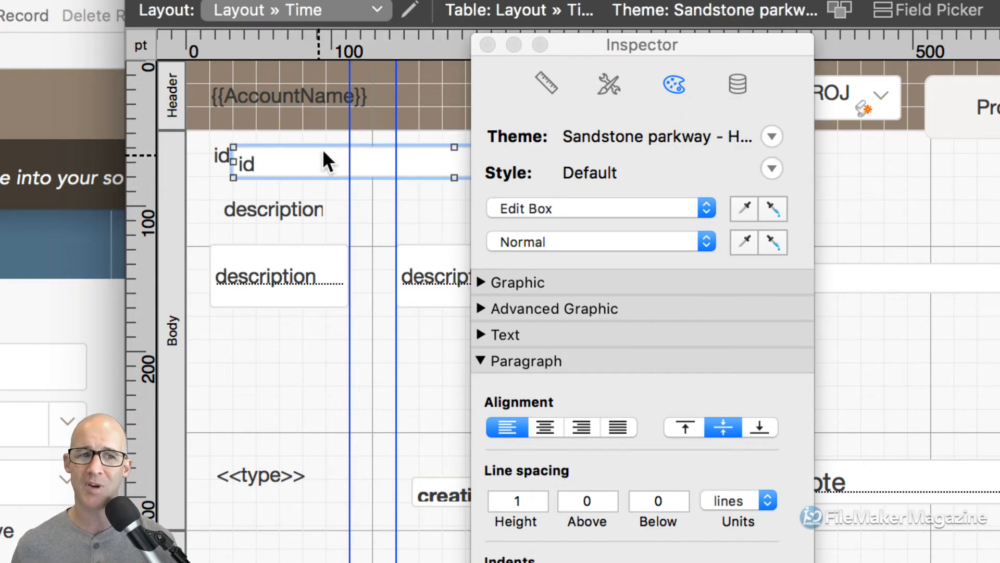
- Enlarge the {{AccountName}} header text to 19 pt
{"action": "left_click", "coordinate": [299, 74]}
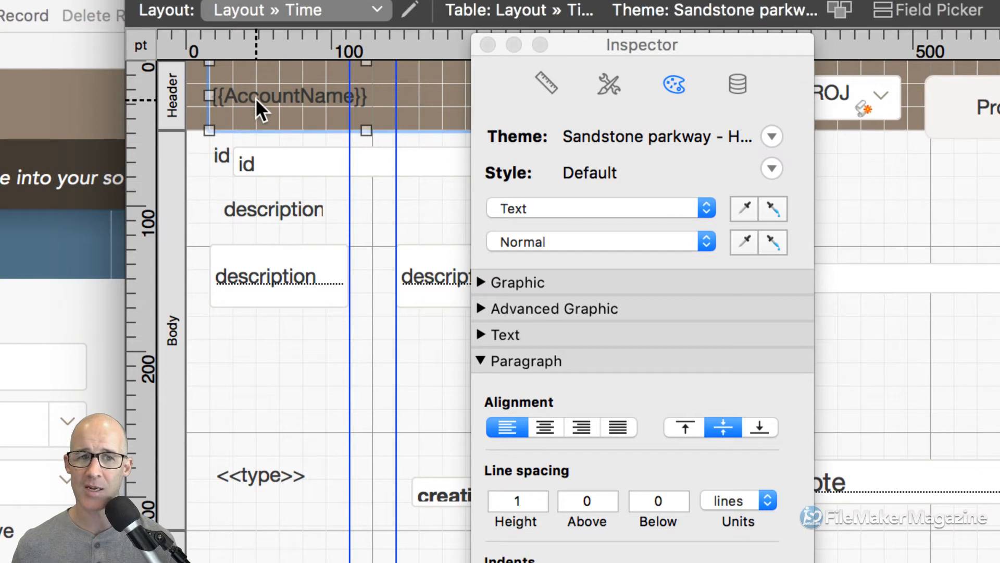
{"action": "key", "text": "super+shift+period"}
{"action": "key", "text": "super+shift+period"}
{"action": "key", "text": "super+shift+period"}
{"action": "key", "text": "super+shift+period"}
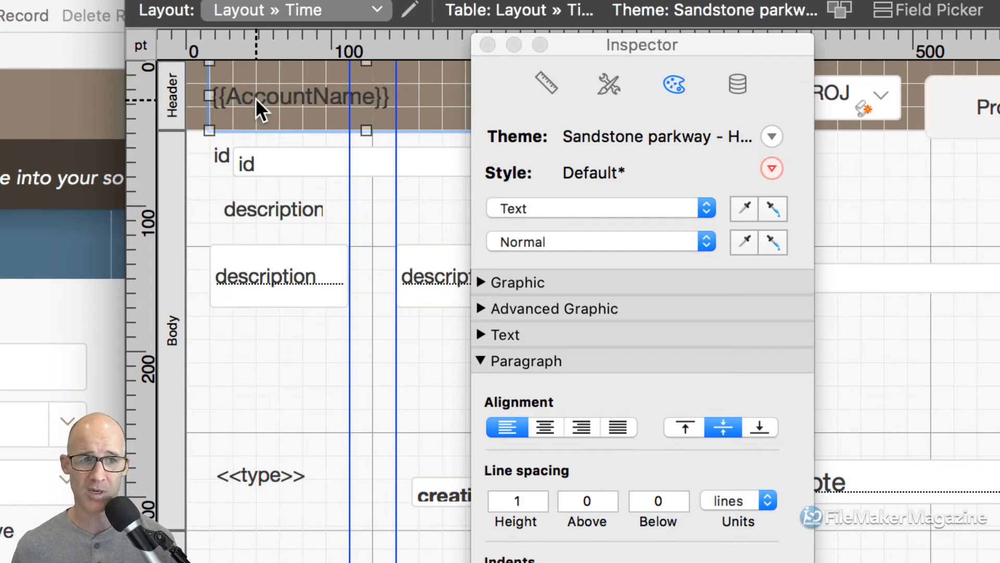
{"action": "key", "text": "super+shift+period"}
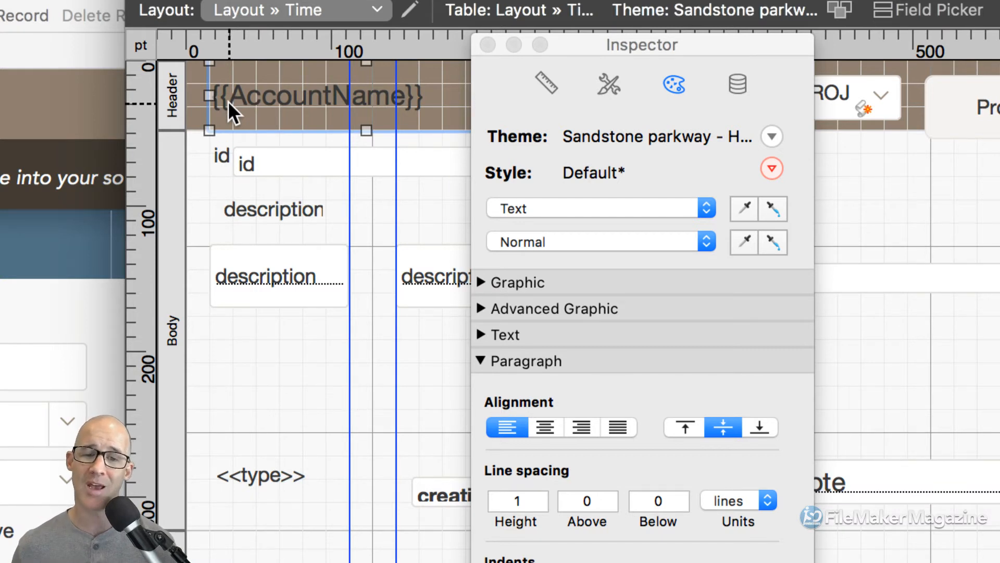
- Give the {{AccountName}} text 16 pt of left padding and move its box flush with the layout's left edge
{"action": "left_click", "coordinate": [482, 307]}
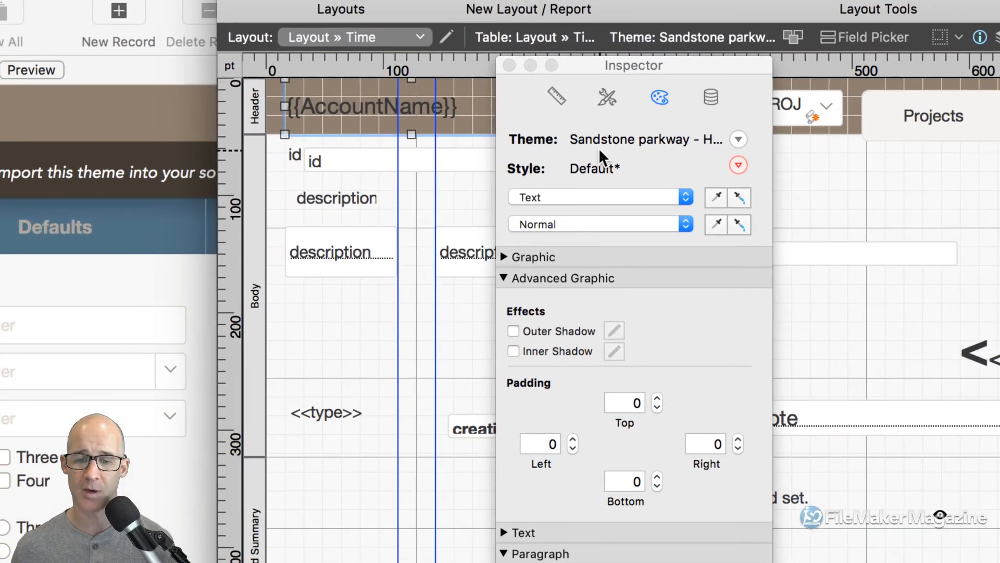
{"action": "left_click_drag", "start_coordinate": [659, 24], "coordinate": [654, 20]}
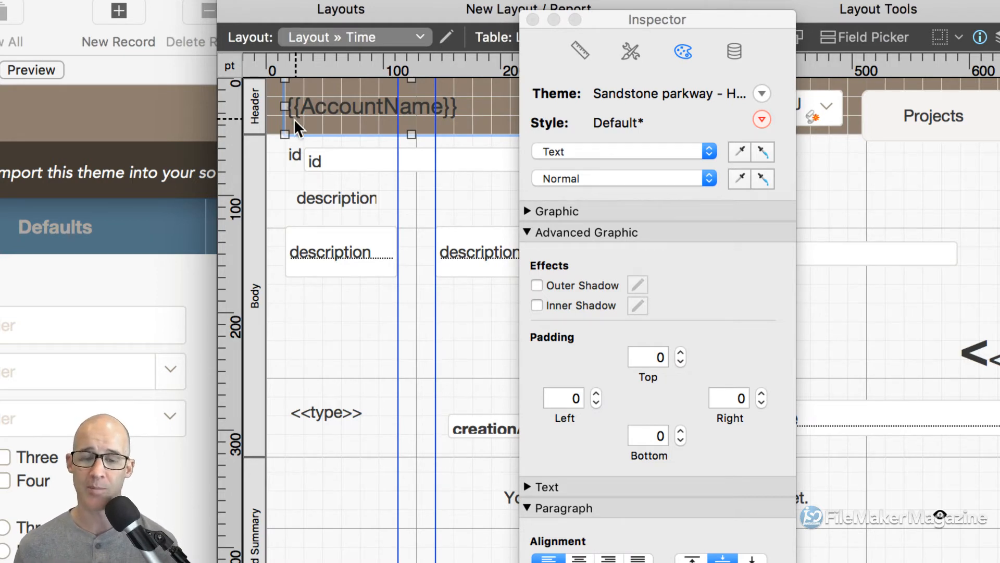
{"action": "left_click", "coordinate": [576, 399]}
{"action": "type", "text": "16"}
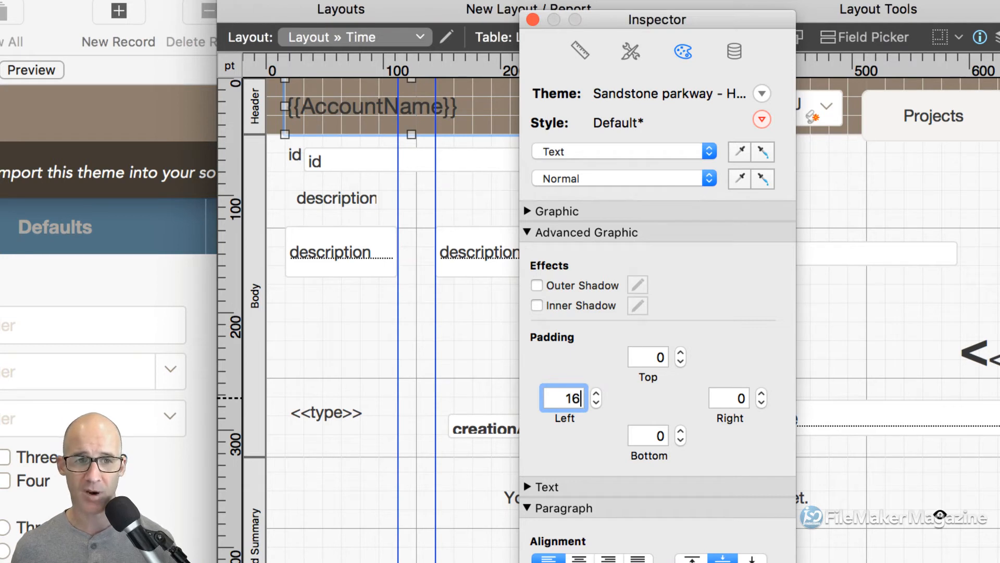
{"action": "key", "text": "Tab"}
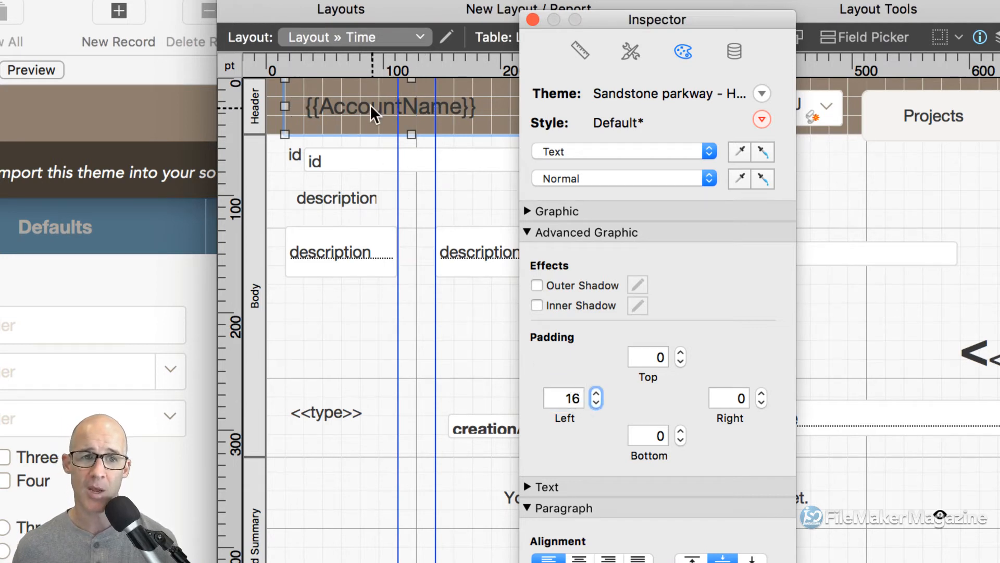
{"action": "left_click_drag", "start_coordinate": [356, 109], "coordinate": [336, 111]}
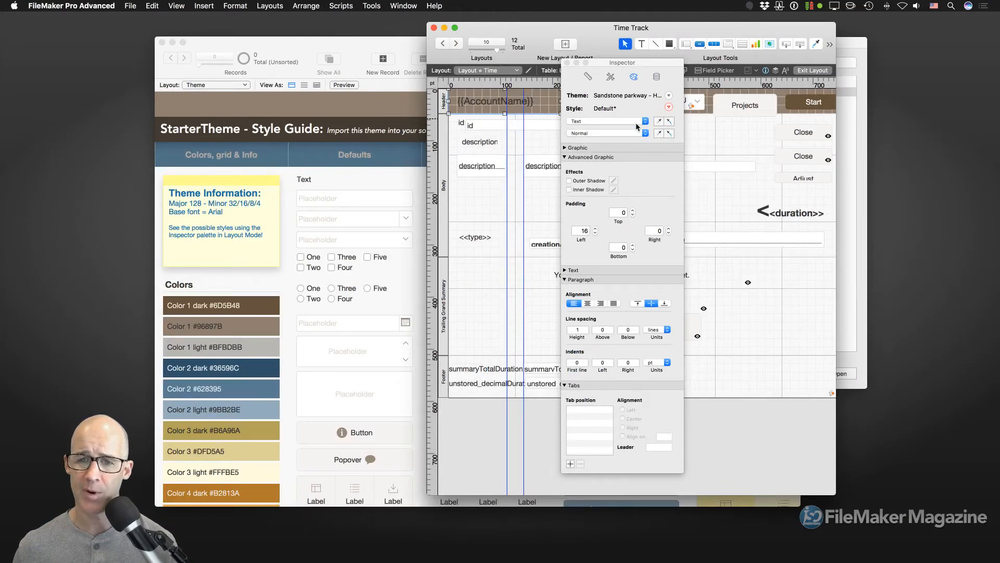
- Change the text color of {{AccountName}} to white
{"action": "left_click", "coordinate": [568, 271]}
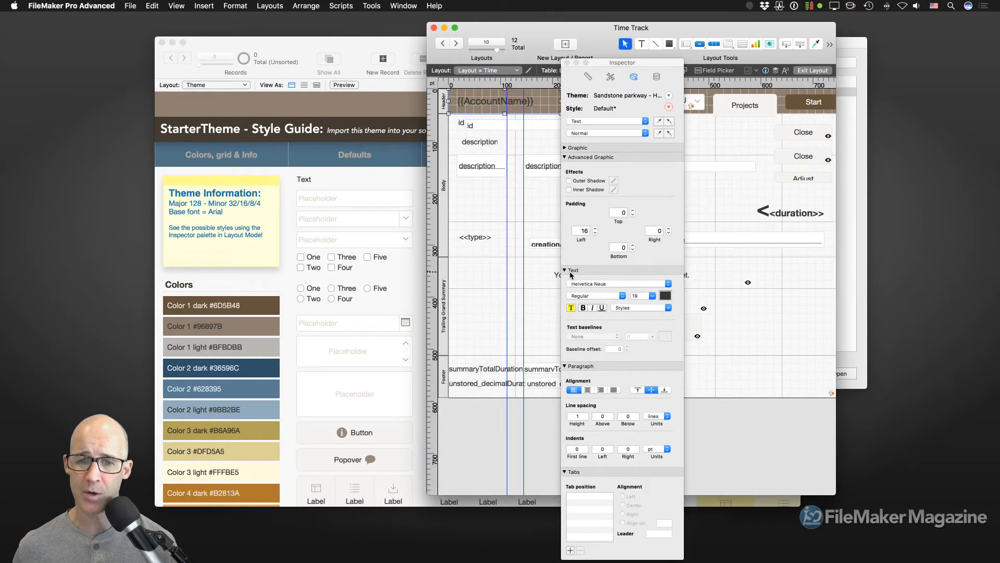
{"action": "left_click", "coordinate": [665, 296]}
{"action": "left_click", "coordinate": [679, 343]}
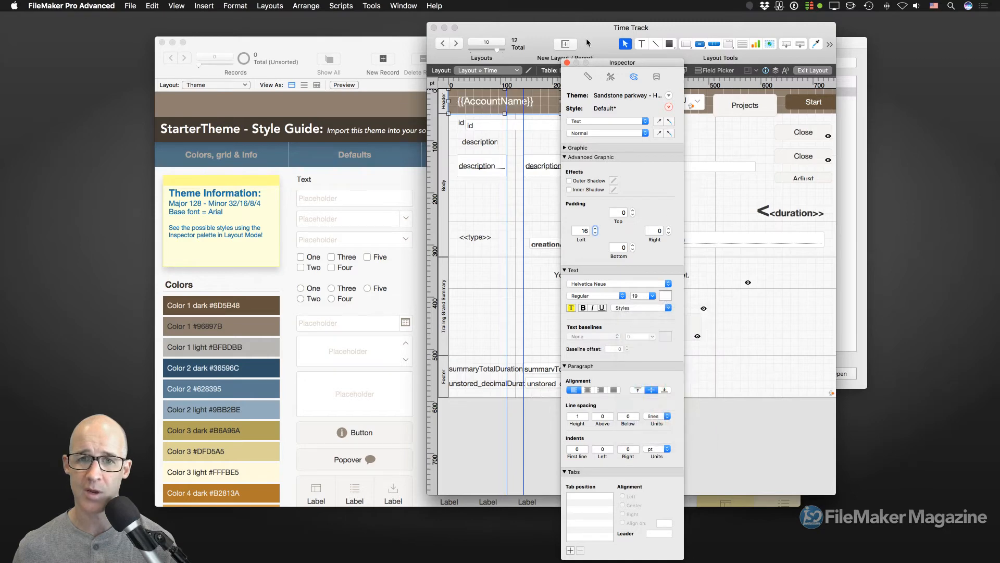
- Preview the account name in the header in Browse mode and return to Layout mode
{"action": "left_click_drag", "start_coordinate": [599, 62], "coordinate": [653, 58]}
{"action": "left_click_drag", "start_coordinate": [589, 24], "coordinate": [512, 34]}
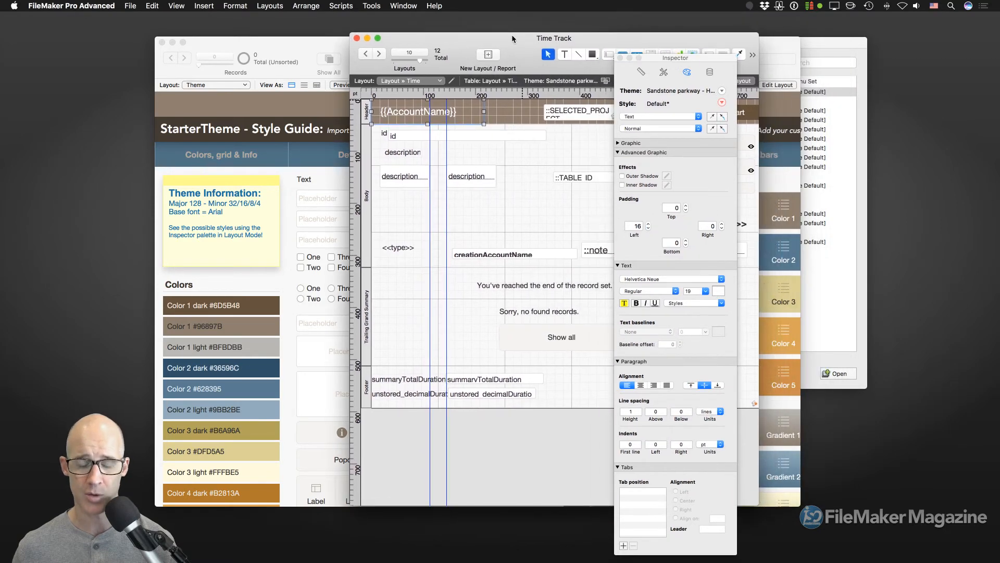
{"action": "key", "text": "super+b"}
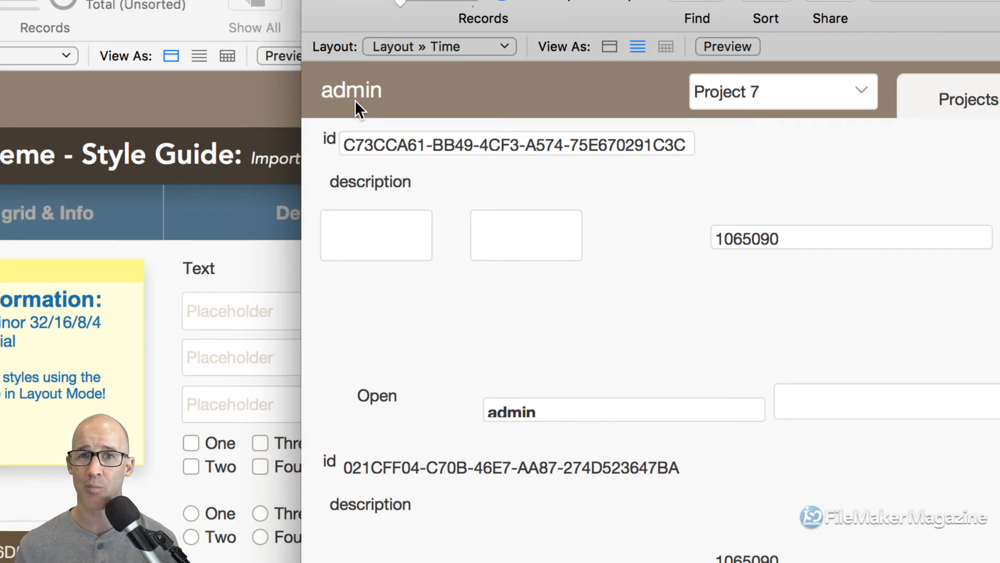
{"action": "key", "text": "super+l"}
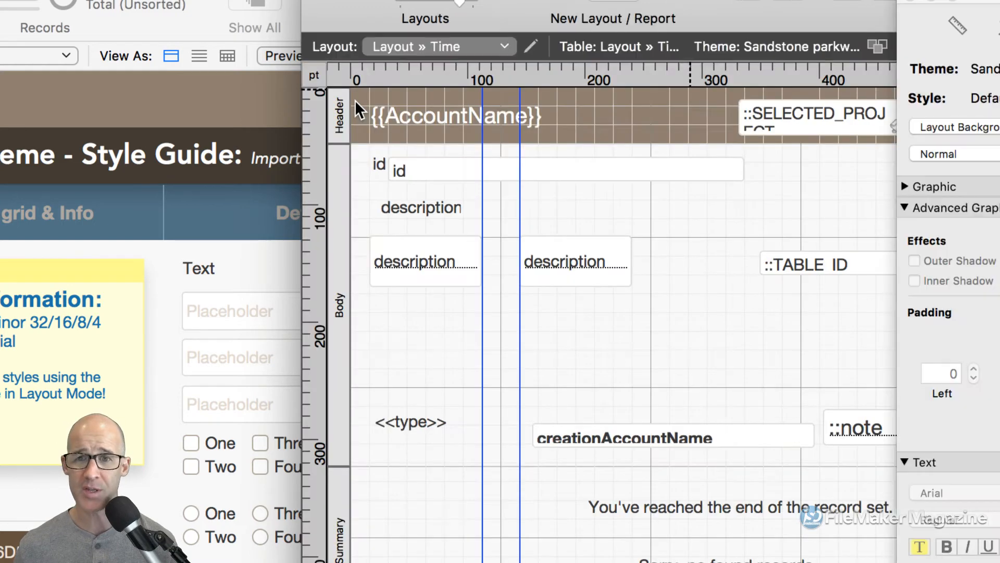
- Move the Projects button up so that it fits within the height of the header
{"action": "left_click_drag", "start_coordinate": [762, 9], "coordinate": [496, 21]}
{"action": "left_click", "coordinate": [725, 128]}
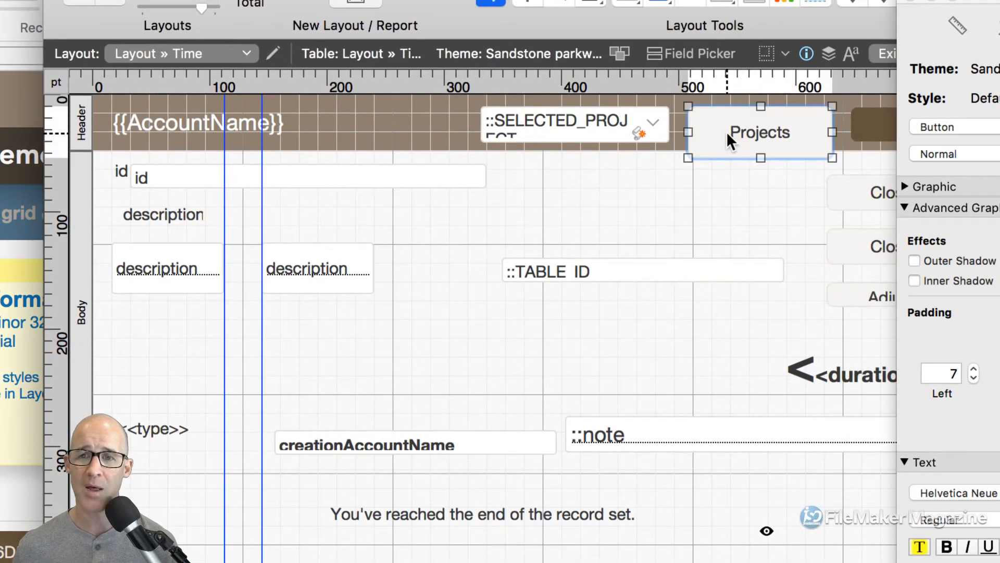
{"action": "left_click_drag", "start_coordinate": [726, 132], "coordinate": [725, 122]}
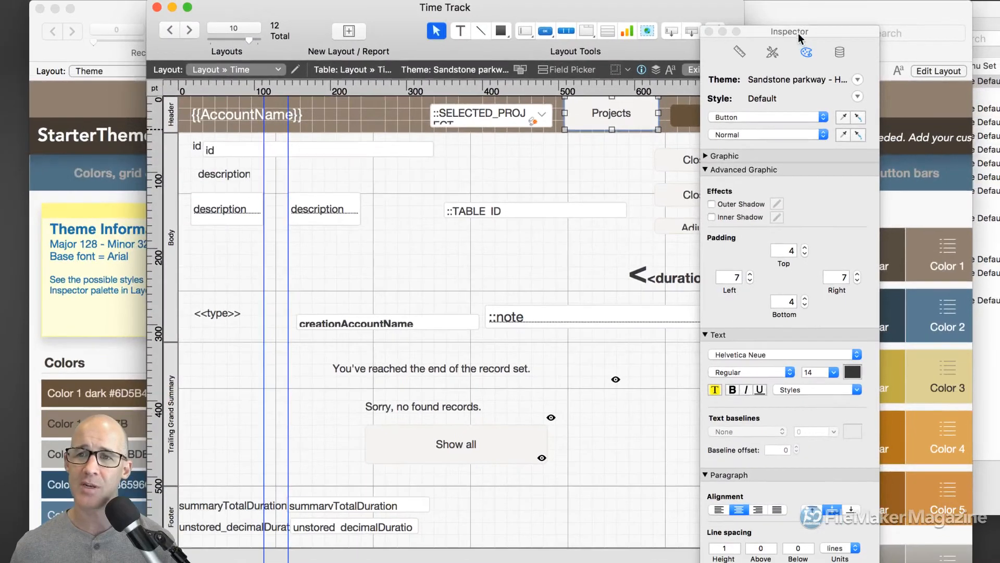
- Move the Projects button horizontally so that its left edge sits on the major gridline at 512 pt
{"action": "left_click_drag", "start_coordinate": [798, 33], "coordinate": [337, 26]}
{"action": "left_click", "coordinate": [320, 130]}
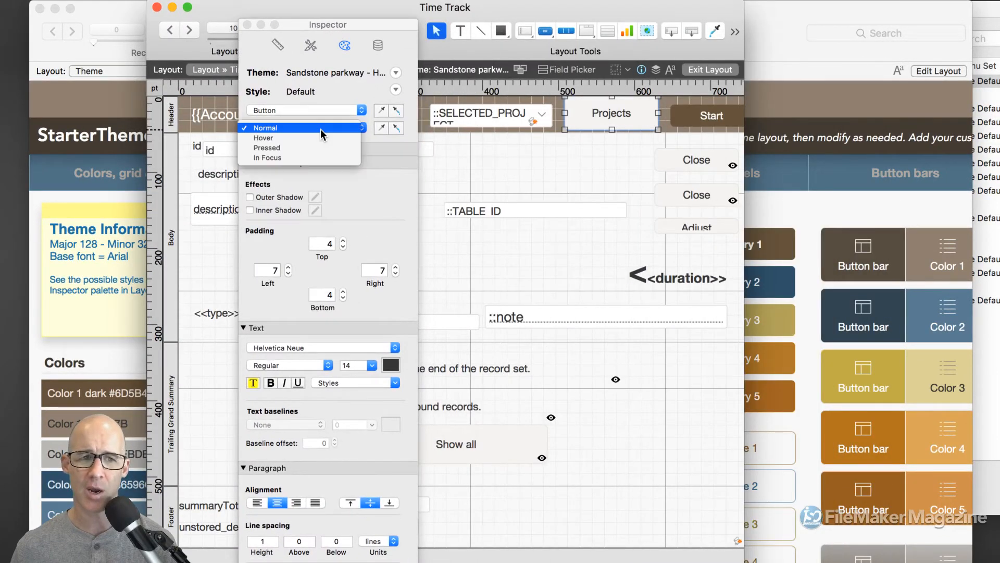
{"action": "left_click", "coordinate": [321, 129]}
{"action": "left_click", "coordinate": [277, 46]}
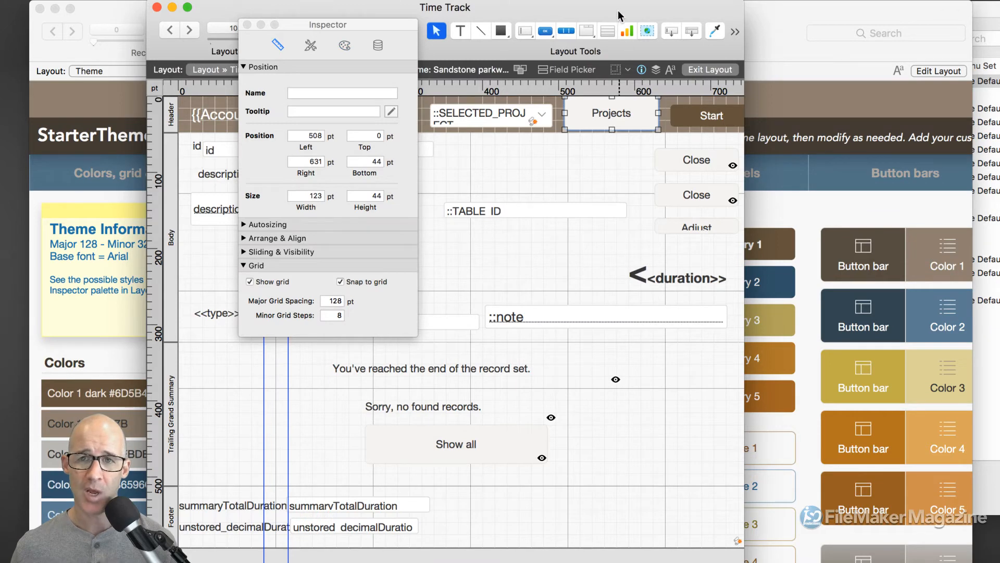
{"action": "left_click_drag", "start_coordinate": [619, 15], "coordinate": [625, 20]}
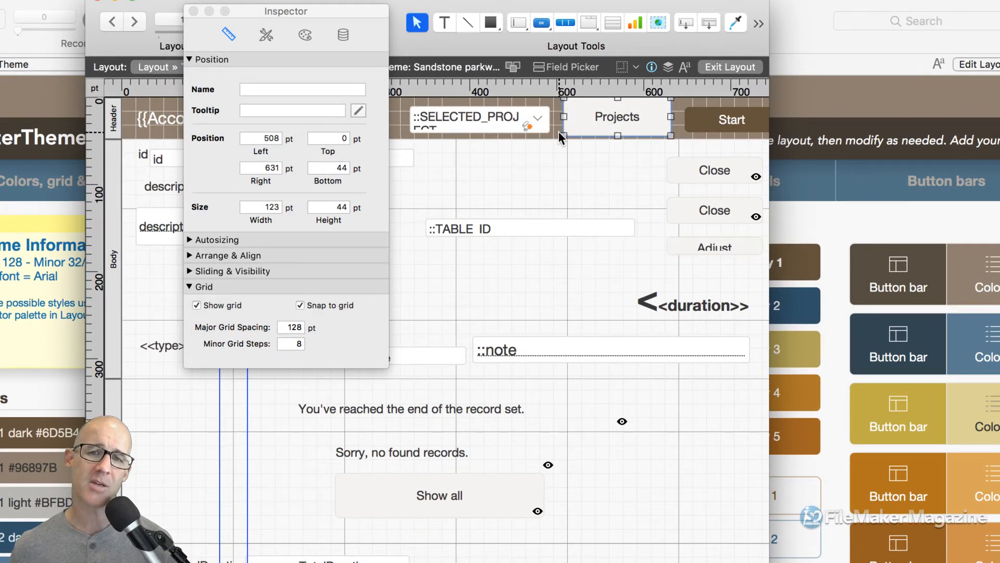
{"action": "left_click_drag", "start_coordinate": [589, 107], "coordinate": [592, 108]}
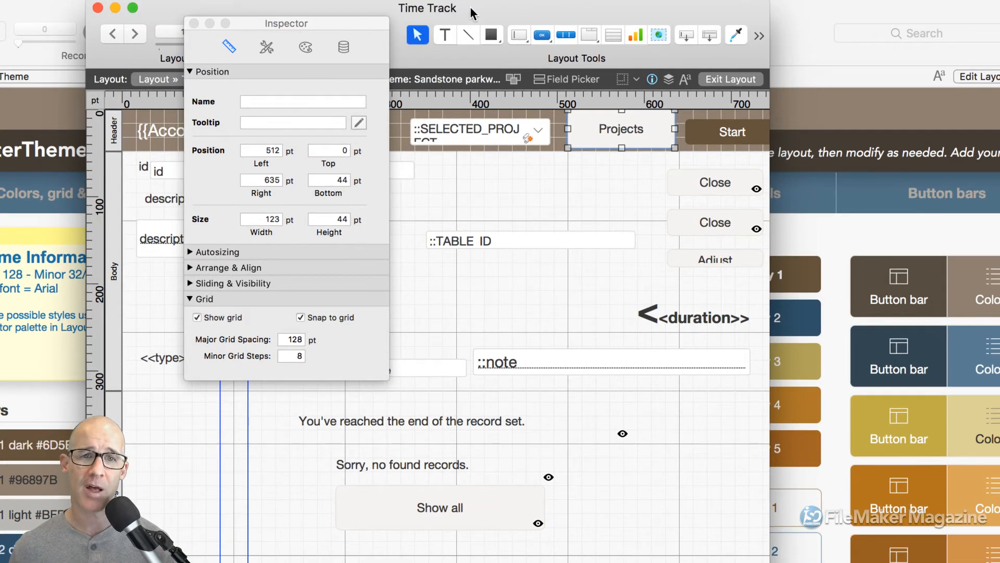
- Set the layout's minor grid steps to 4
{"action": "left_click_drag", "start_coordinate": [471, 7], "coordinate": [542, 6]}
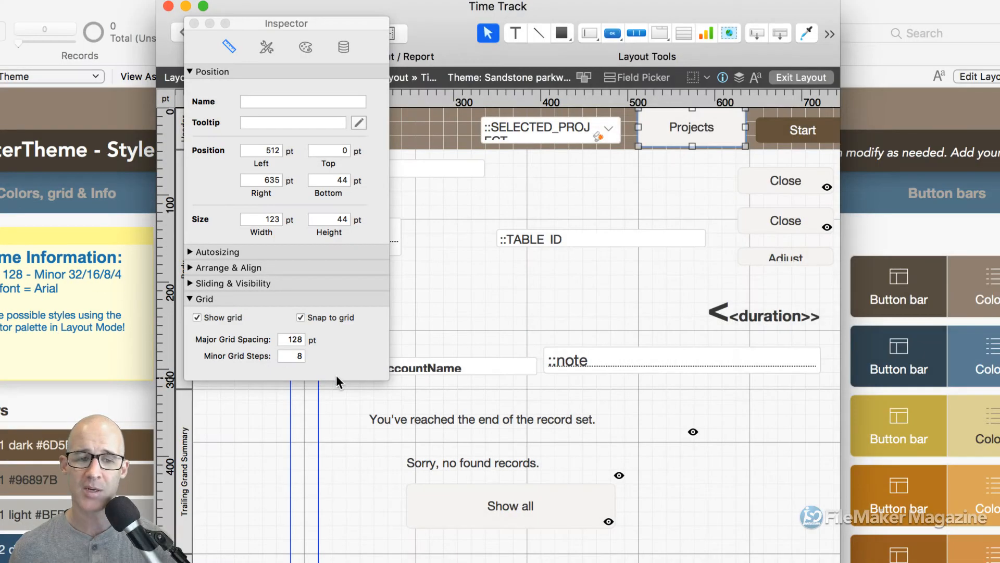
{"action": "left_click", "coordinate": [292, 355]}
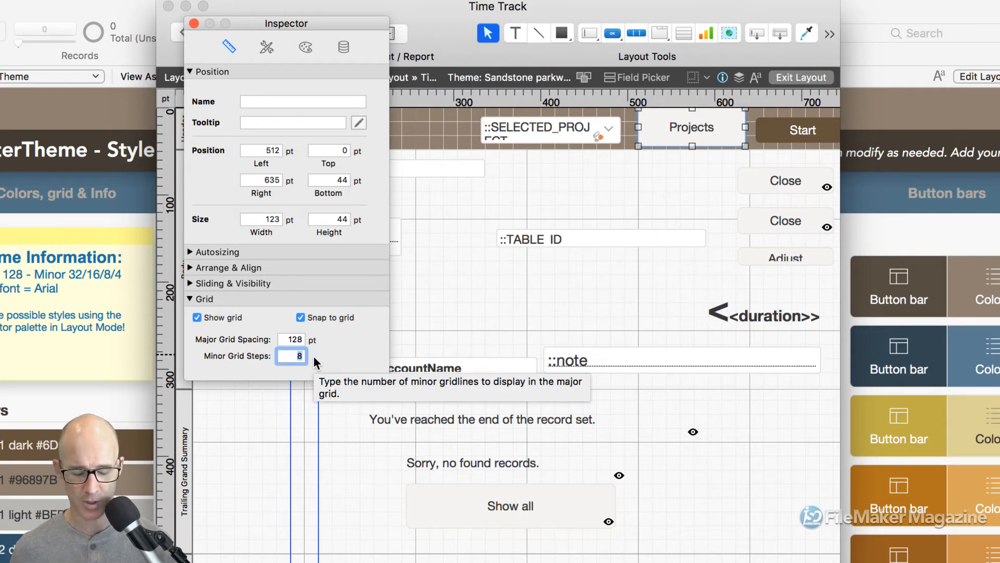
{"action": "type", "text": "4"}
{"action": "key", "text": "Return"}
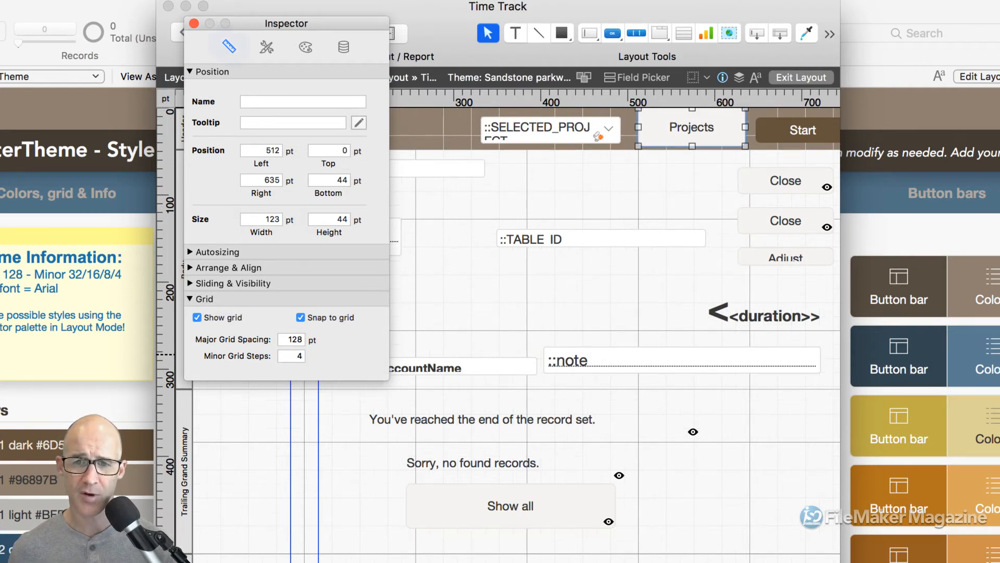
- Set the minor grid steps to 32 and move the Projects button to 513 pt from the left and 8 pt from the top
{"action": "left_click", "coordinate": [296, 357]}
{"action": "type", "text": "32"}
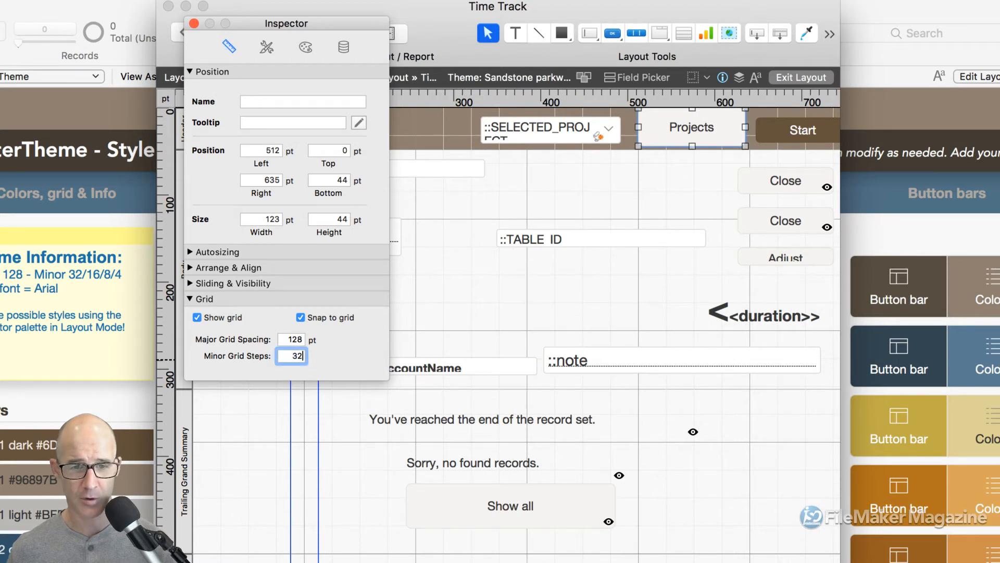
{"action": "key", "text": "Return"}
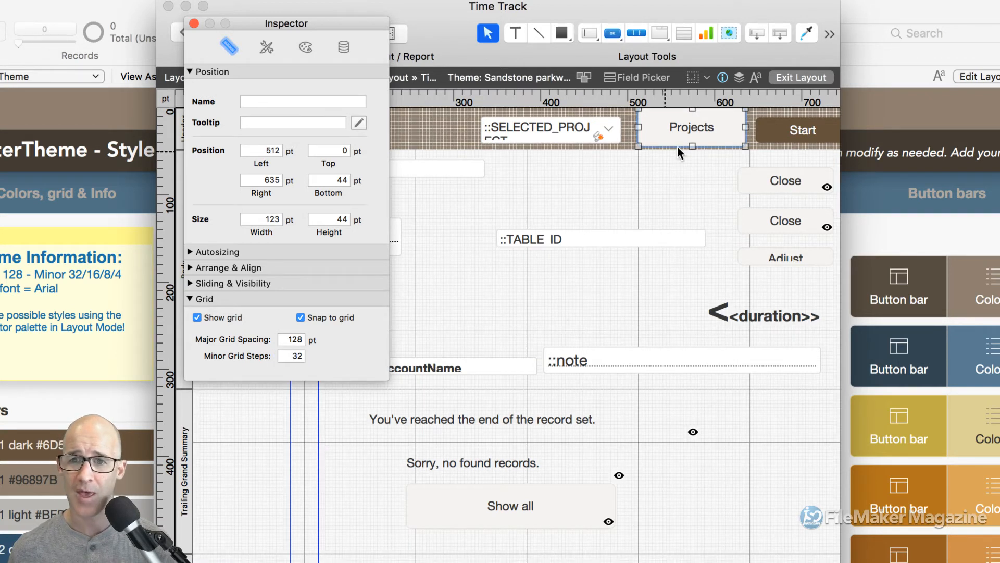
{"action": "mouse_move", "coordinate": [683, 128]}
{"action": "left_mouse_down"}
{"action": "mouse_move", "coordinate": [674, 165]}
{"action": "mouse_move", "coordinate": [691, 129]}
{"action": "left_mouse_up"}
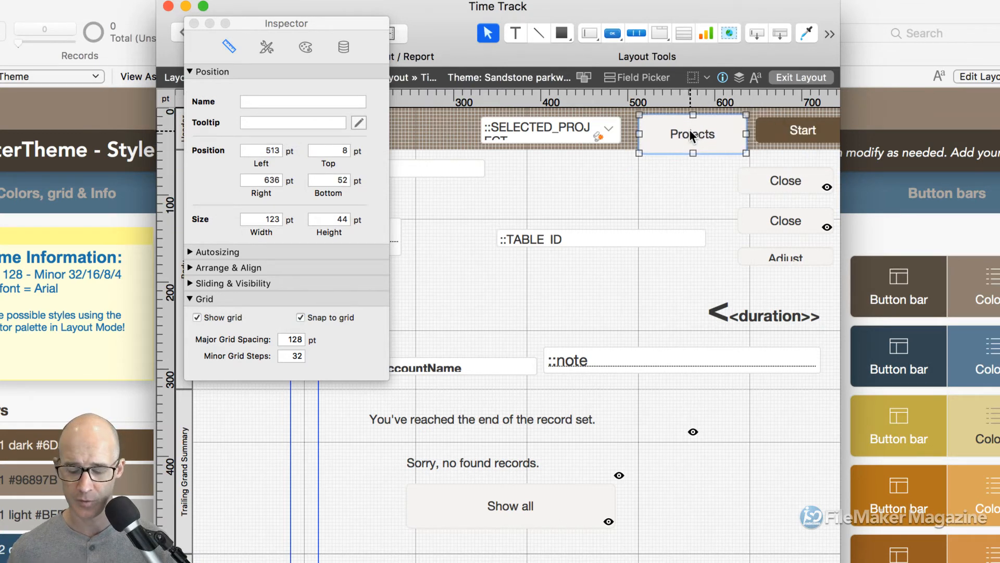
- Examine closely how the Projects button sits on the fine grid within the header
{"action": "key", "text": "super+minus"}
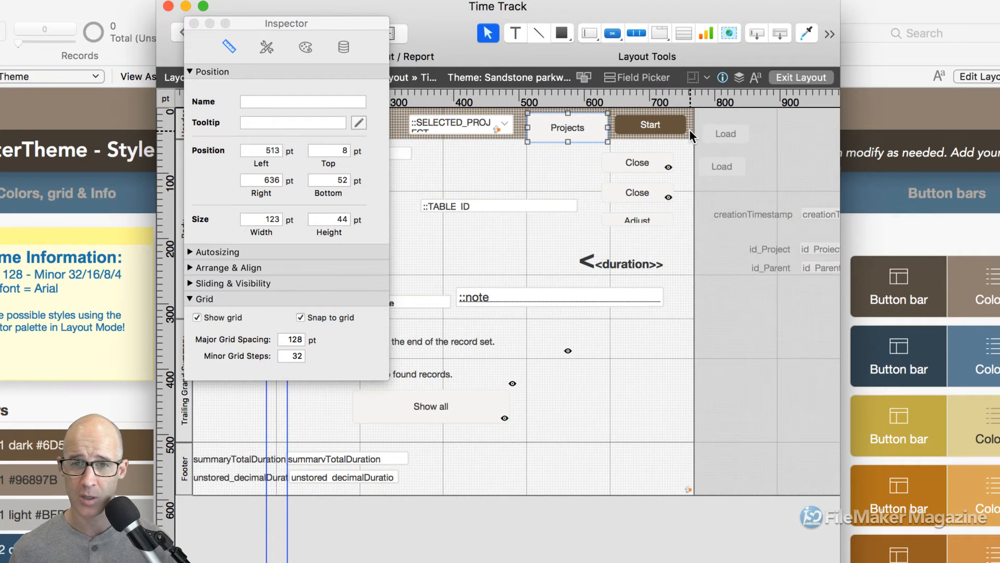
{"action": "key", "text": "super+minus"}
{"action": "key", "text": "super+minus"}
{"action": "key", "text": "super+plus"}
{"action": "key", "text": "super+plus"}
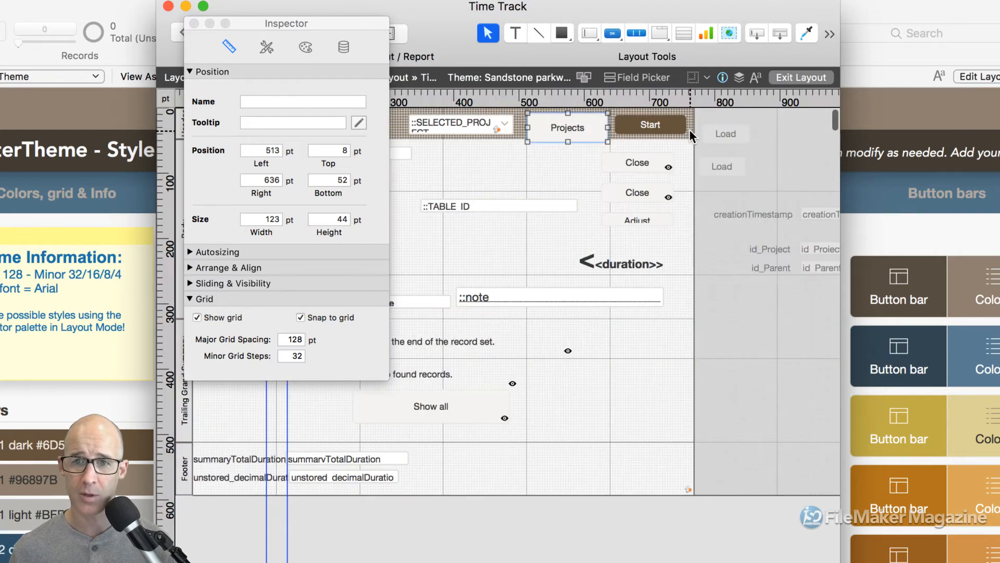
{"action": "key", "text": "super+plus"}
{"action": "key", "text": "super+plus"}
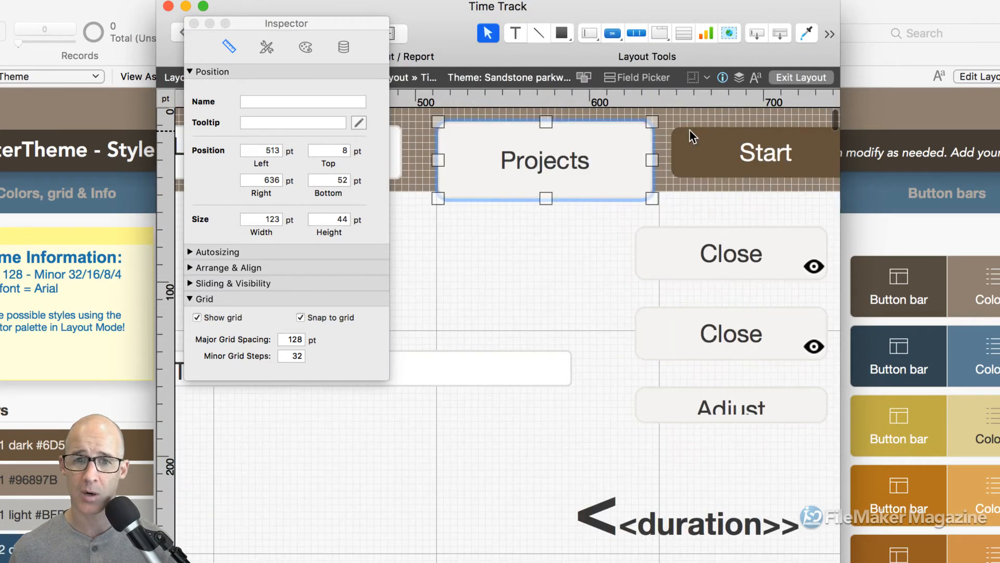
{"action": "key", "text": "super+plus"}
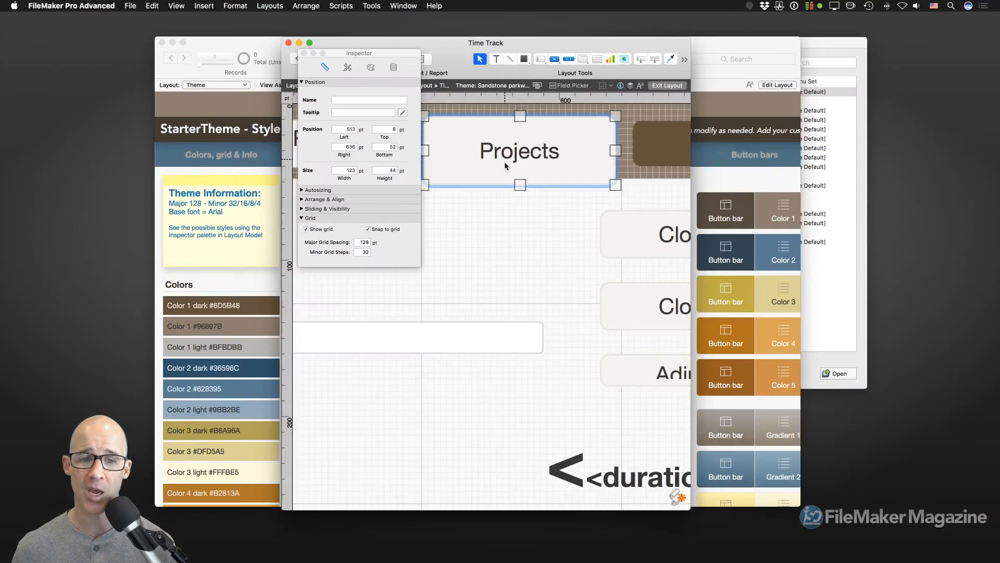
{"action": "left_click_drag", "start_coordinate": [553, 45], "coordinate": [603, 23]}
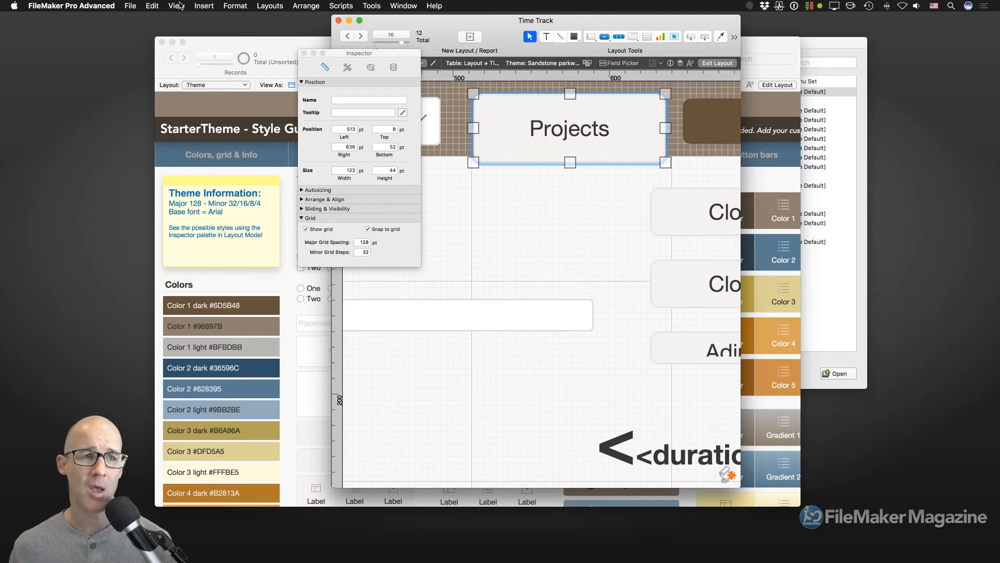
{"action": "left_click", "coordinate": [178, 6]}
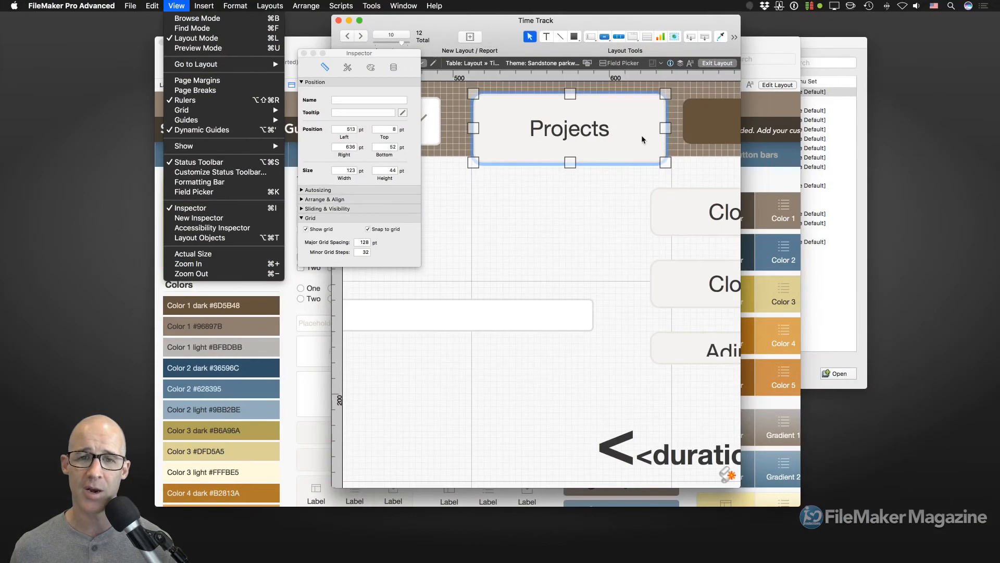
{"action": "left_click", "coordinate": [597, 133]}
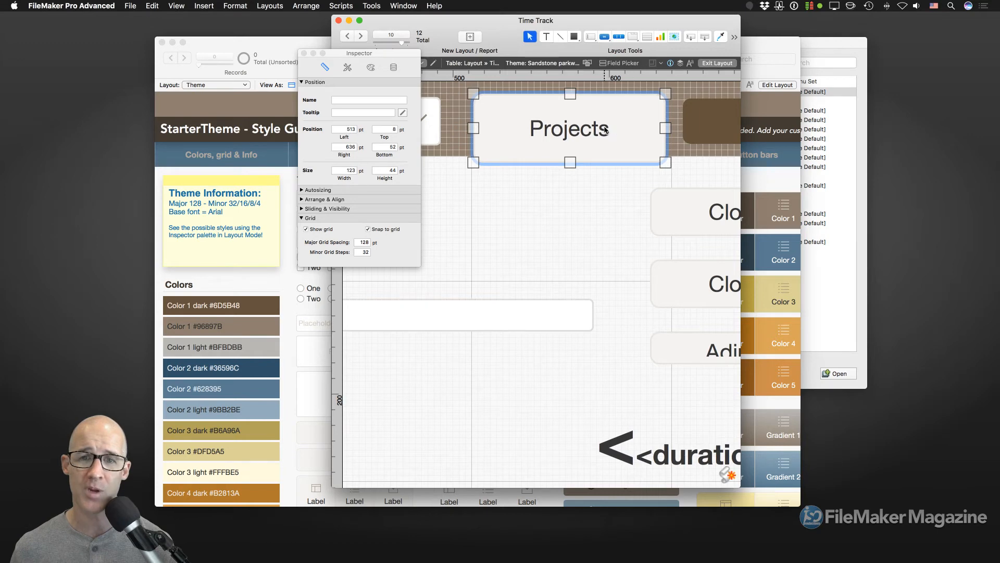
{"action": "left_click", "coordinate": [178, 6]}
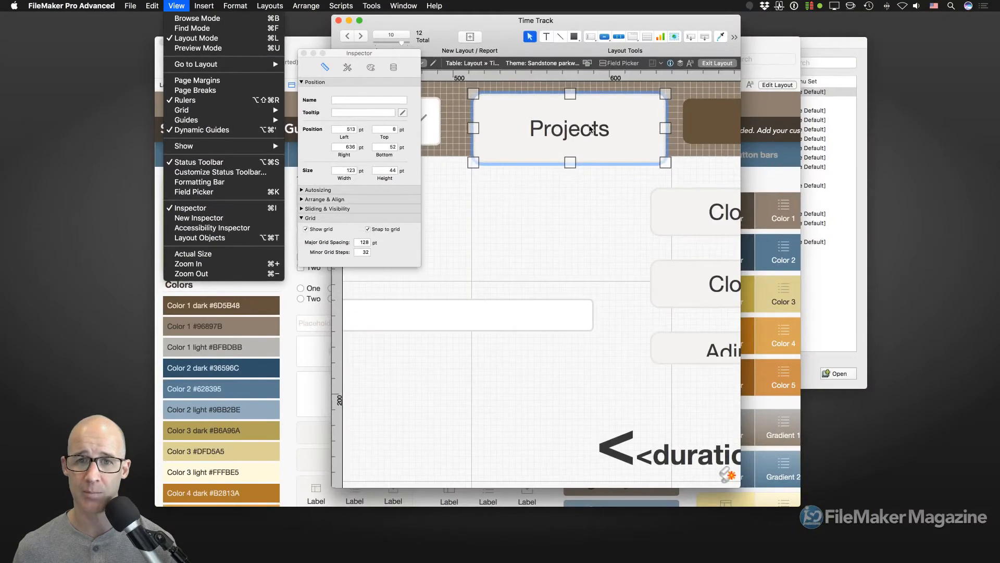
{"action": "left_click", "coordinate": [797, 31]}
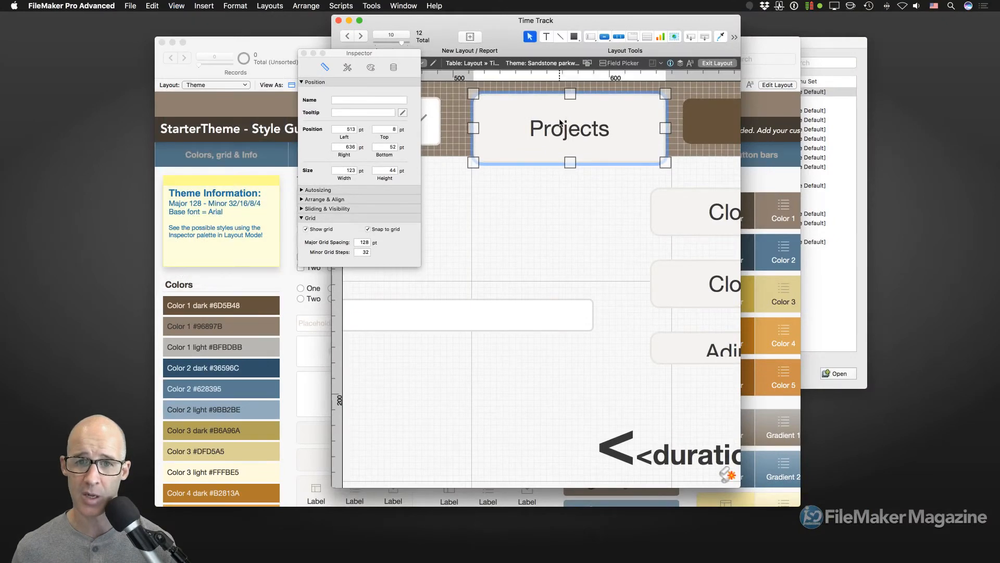
- Resize the Projects button to 40 pt high, with its top edge at 4 pt and its bottom edge at 44 pt
{"action": "left_click_drag", "start_coordinate": [565, 119], "coordinate": [562, 120]}
{"action": "left_click_drag", "start_coordinate": [570, 162], "coordinate": [571, 152]}
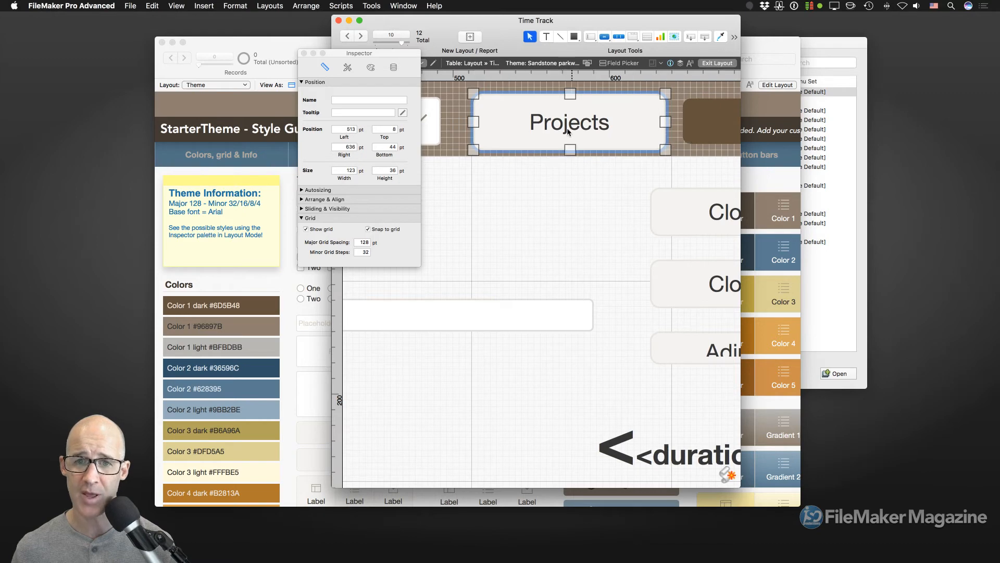
{"action": "left_click_drag", "start_coordinate": [571, 94], "coordinate": [571, 88]}
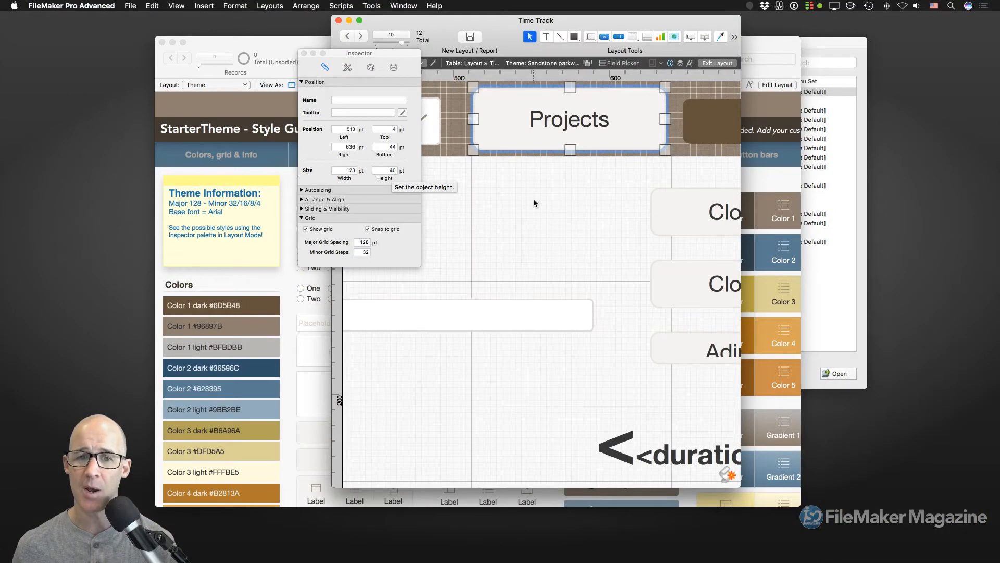
- Return the layout to its actual size and review the major and minor grid settings
{"action": "left_click", "coordinate": [172, 6]}
{"action": "mouse_move", "coordinate": [157, 4]}
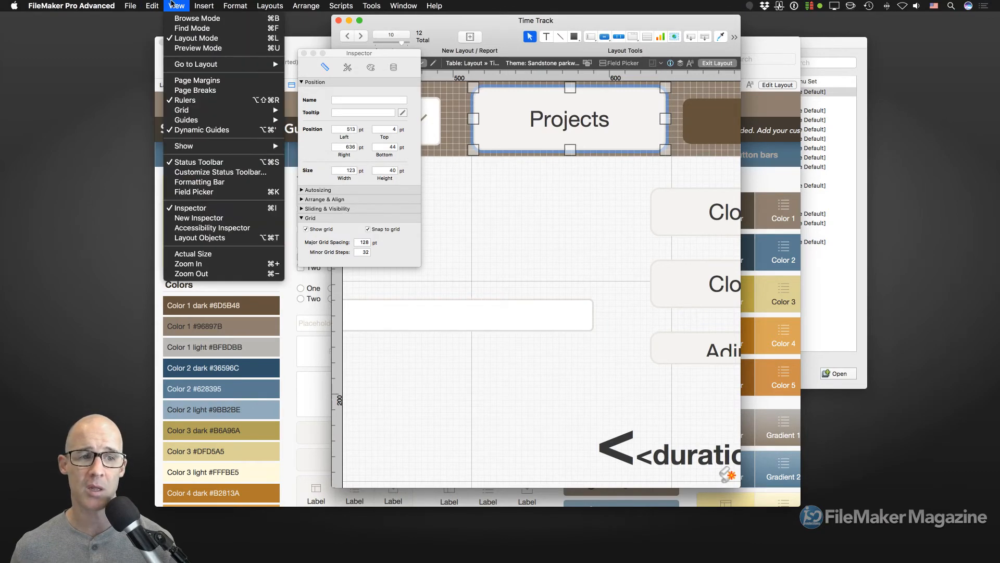
{"action": "left_click", "coordinate": [226, 255]}
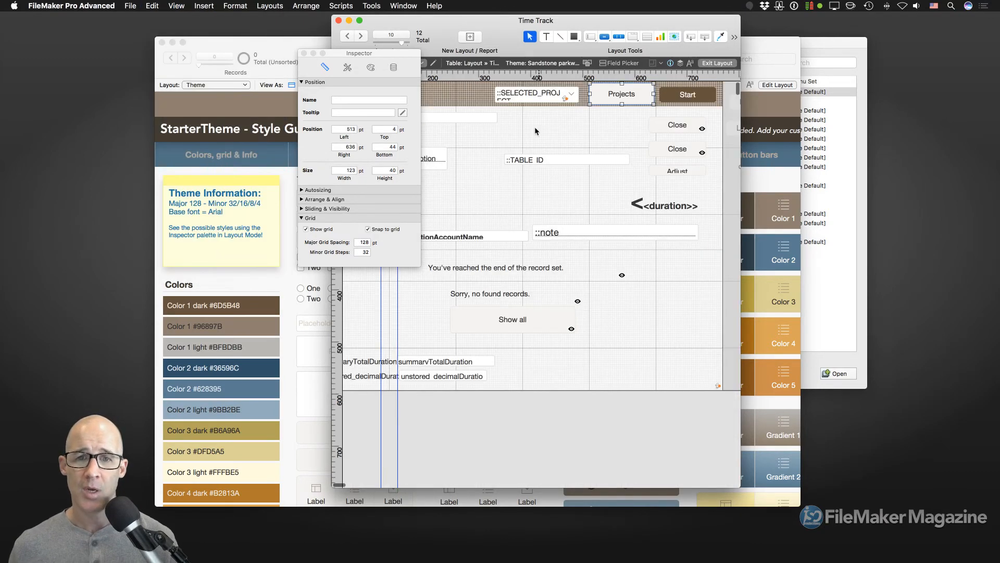
{"action": "left_click_drag", "start_coordinate": [392, 54], "coordinate": [343, 55]}
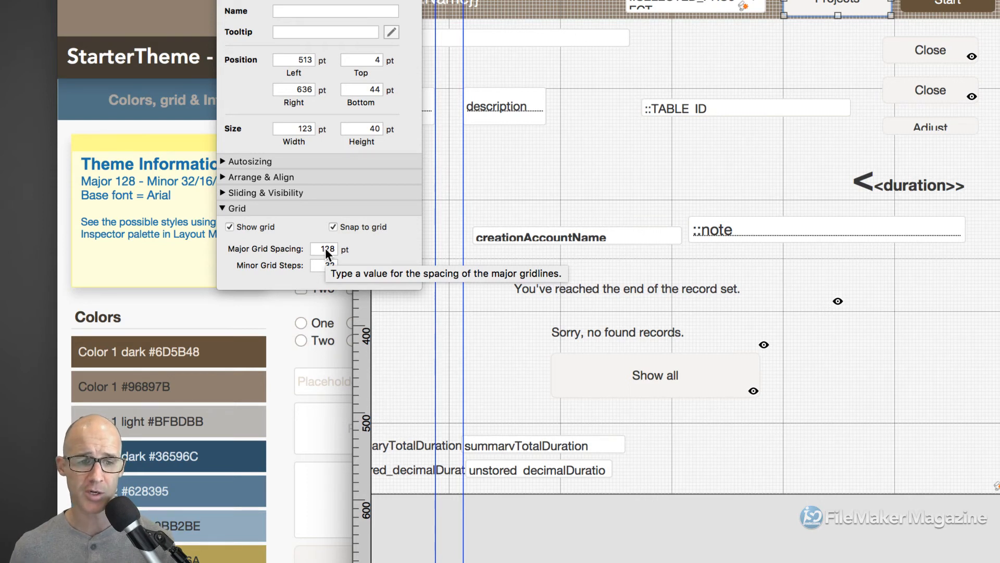
{"action": "left_click", "coordinate": [326, 266]}
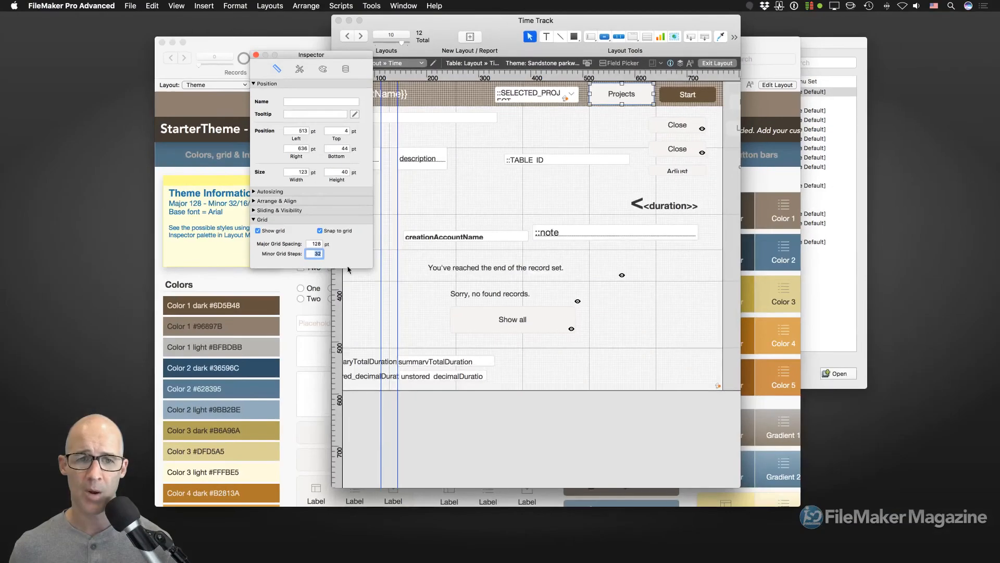
{"action": "left_click_drag", "start_coordinate": [348, 56], "coordinate": [310, 49]}
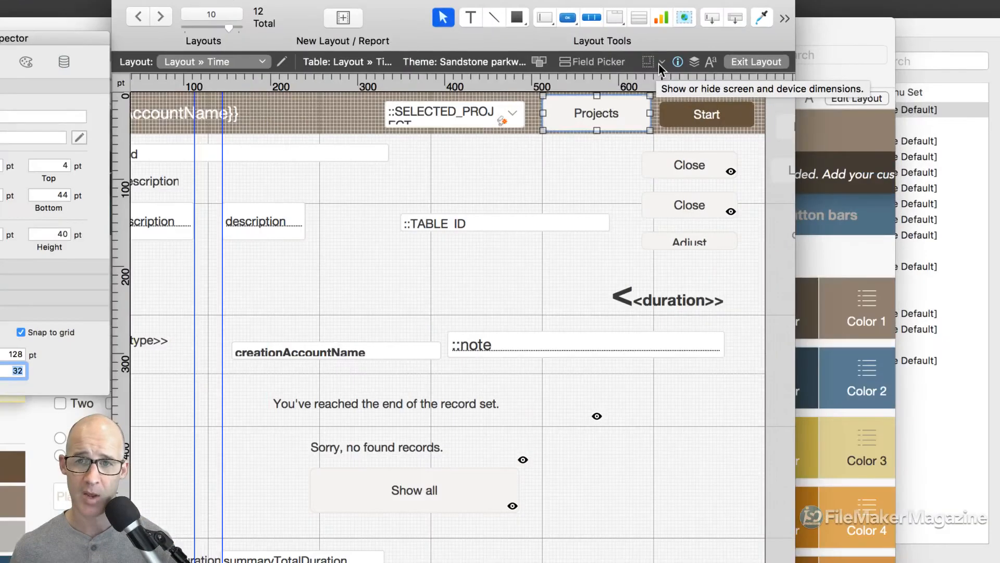
{"action": "left_click", "coordinate": [660, 63]}
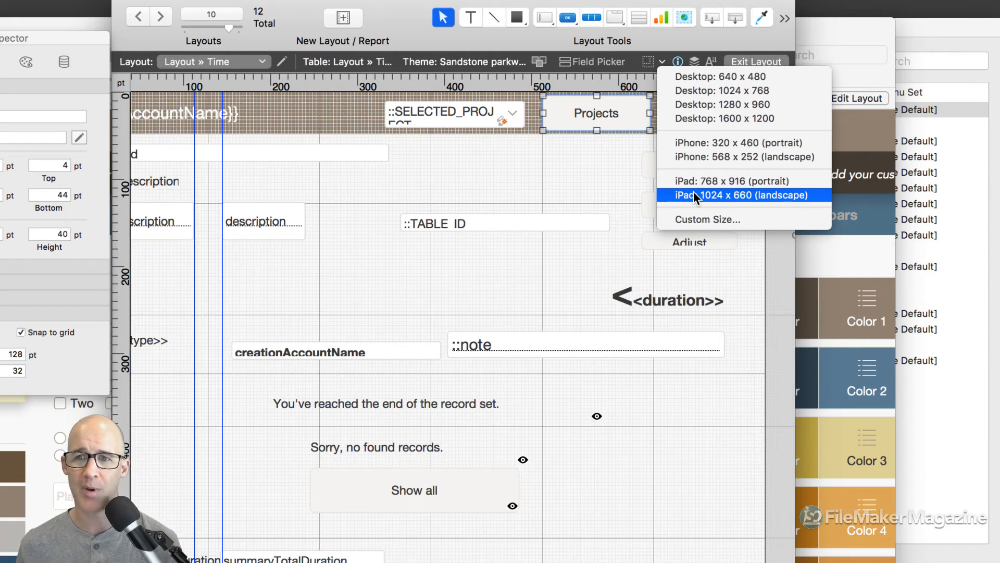
{"action": "left_click", "coordinate": [714, 217]}
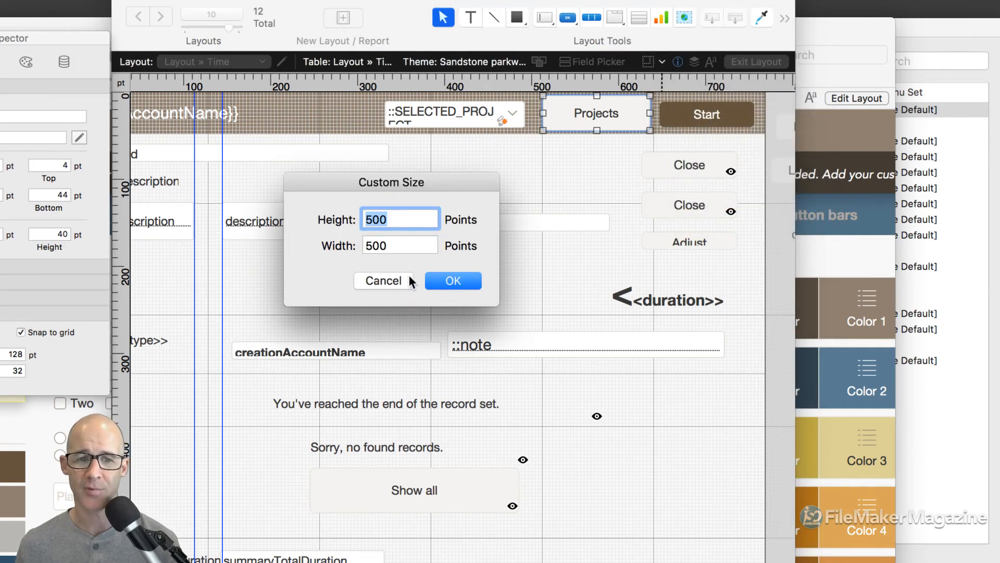
{"action": "left_click", "coordinate": [396, 280]}
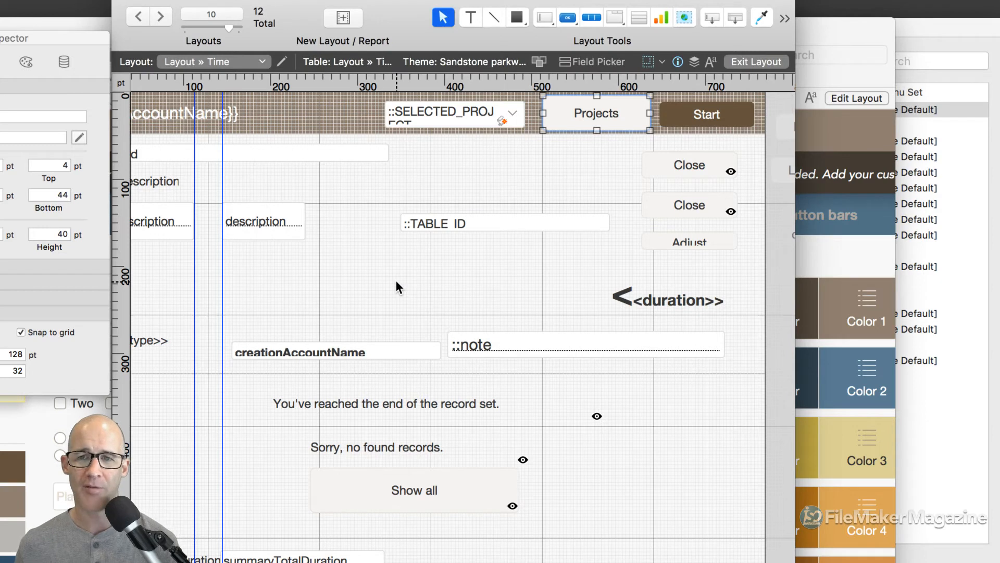
- Show the iPad 768 x 916 (portrait) and iPad 1024 x 660 (landscape) screen outlines and enlarge the layout window to fit both
{"action": "left_click", "coordinate": [663, 62]}
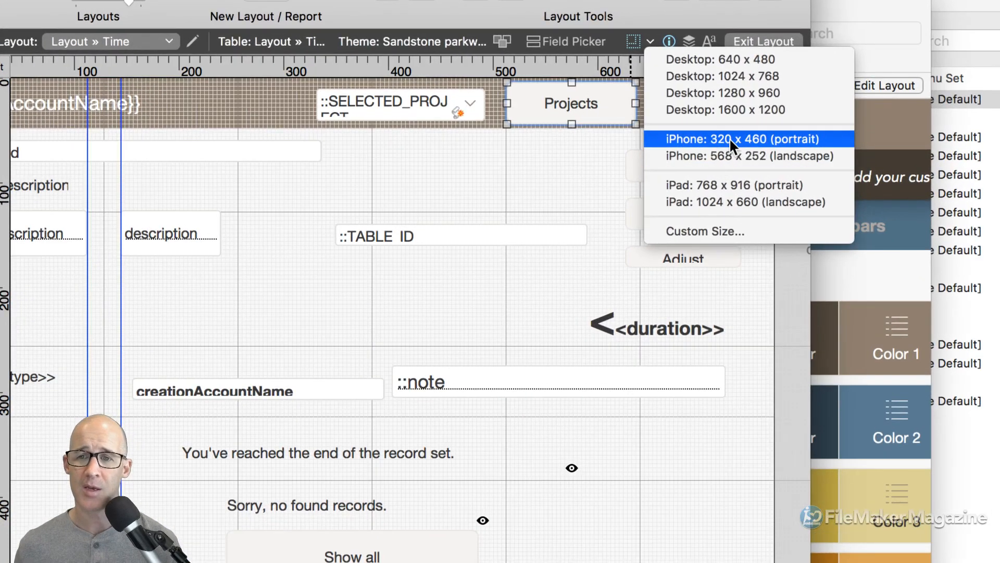
{"action": "left_click", "coordinate": [711, 186]}
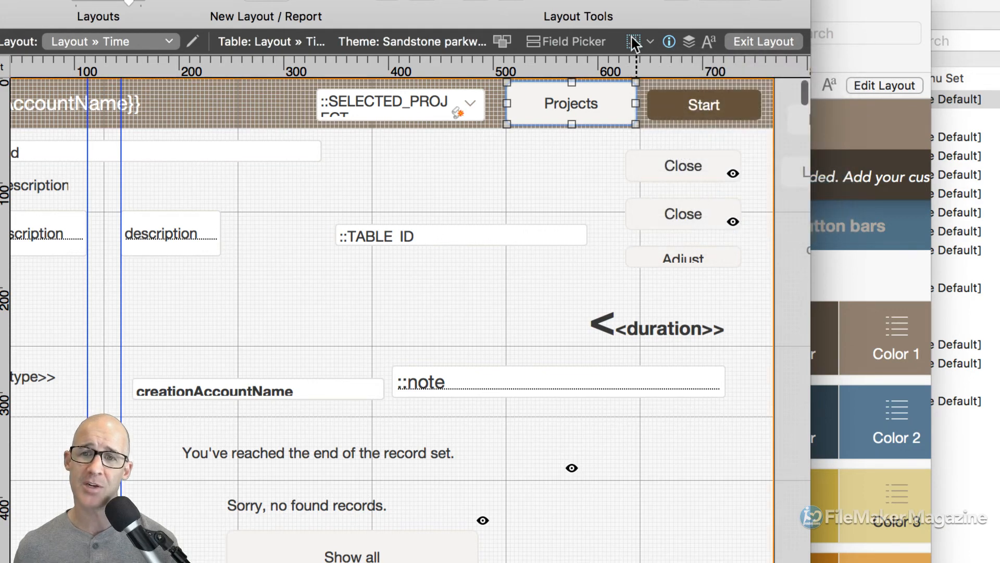
{"action": "left_click", "coordinate": [649, 40]}
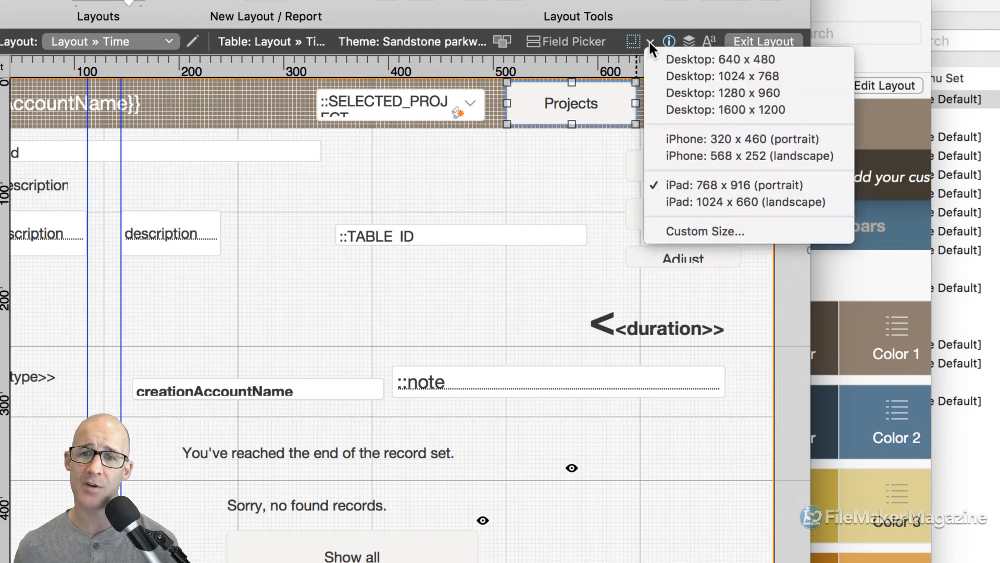
{"action": "left_click", "coordinate": [689, 196]}
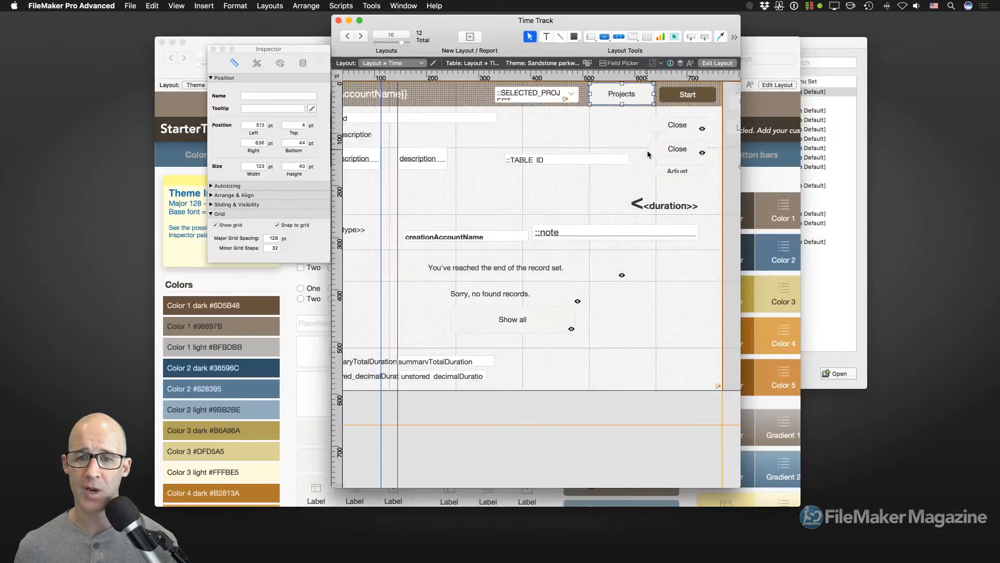
{"action": "scroll", "coordinate": [621, 210], "scroll_direction": "down", "scroll_amount": 5}
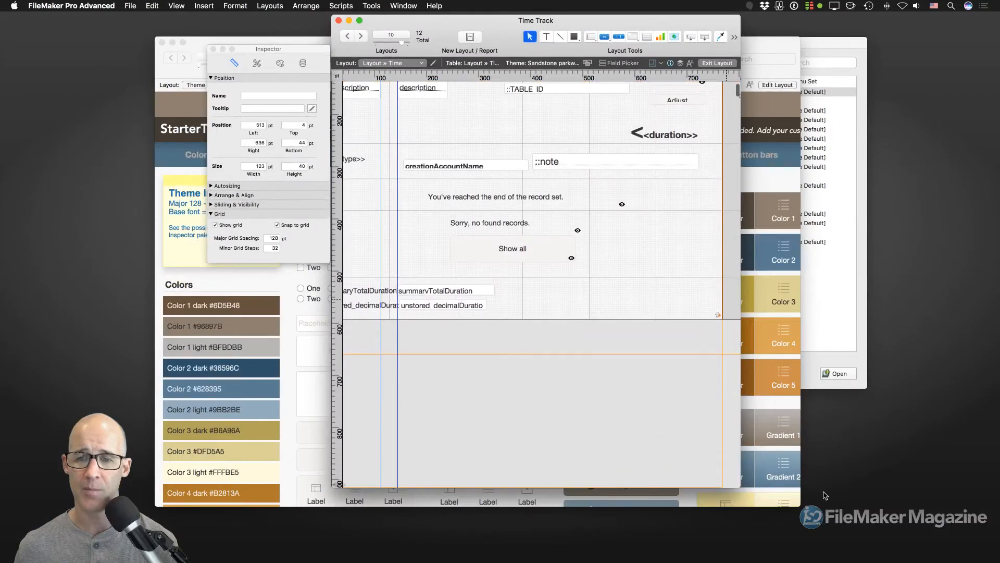
{"action": "left_click_drag", "start_coordinate": [740, 487], "coordinate": [909, 519]}
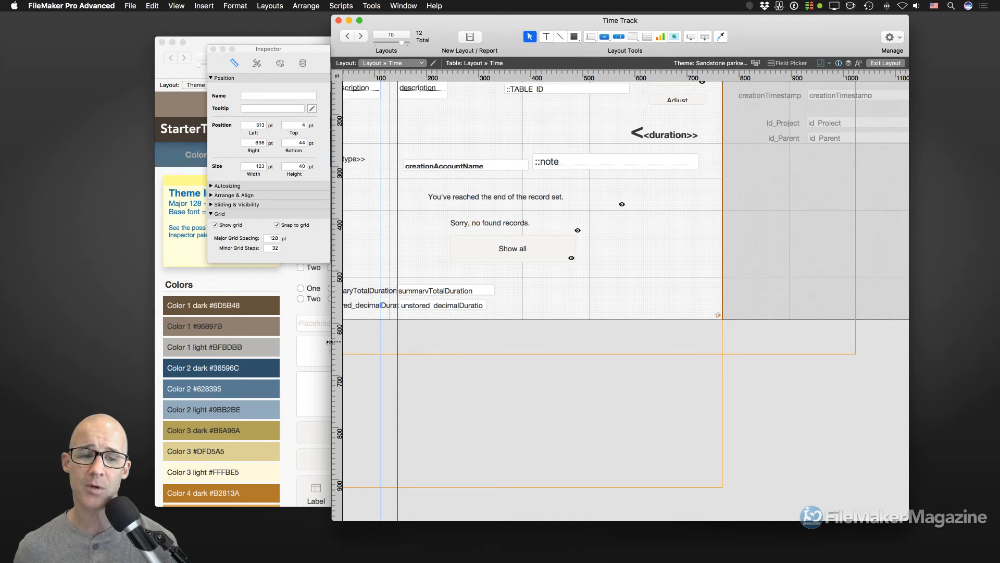
- Narrow the layout to 640 pt wide so its outer edge falls on the fifth vertical major grid line
{"action": "scroll", "coordinate": [649, 297], "scroll_direction": "up", "scroll_amount": 3}
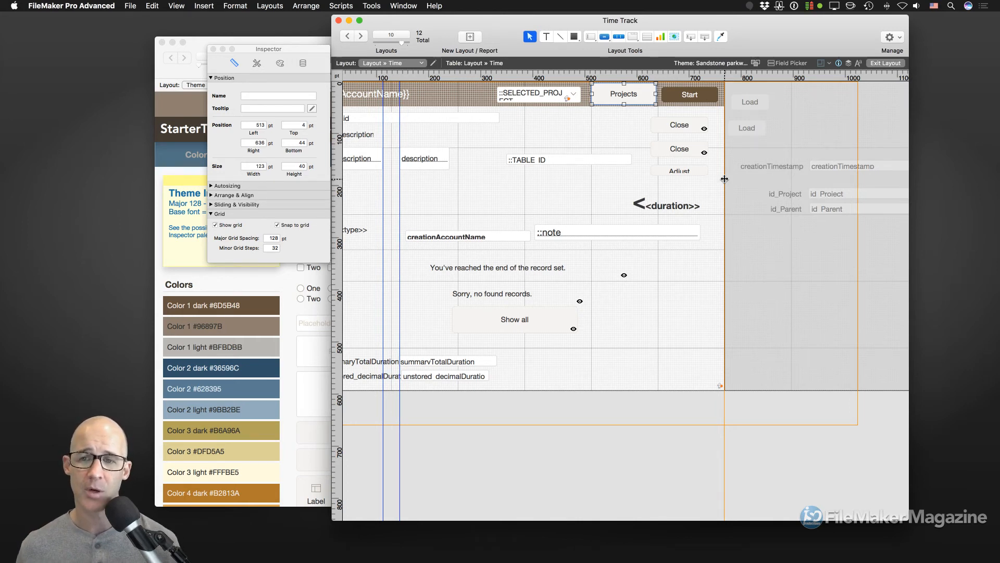
{"action": "left_click_drag", "start_coordinate": [724, 180], "coordinate": [705, 179]}
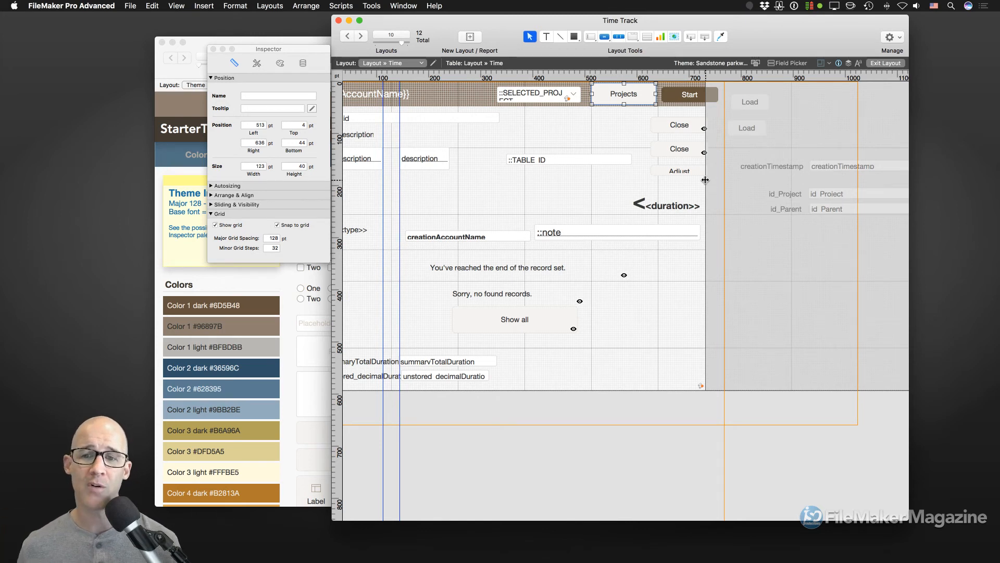
{"action": "left_click_drag", "start_coordinate": [706, 180], "coordinate": [714, 228]}
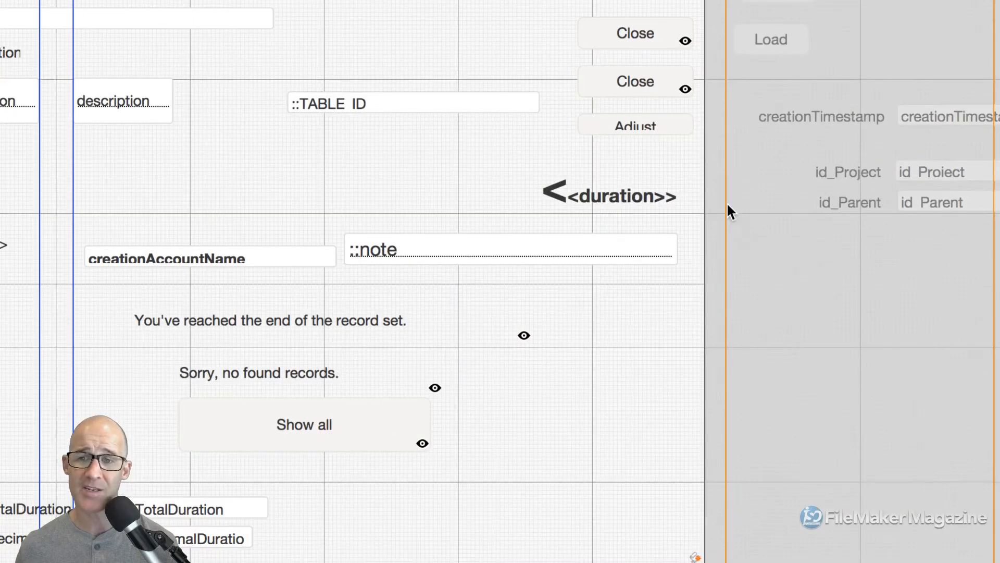
{"action": "left_click_drag", "start_coordinate": [705, 227], "coordinate": [727, 228]}
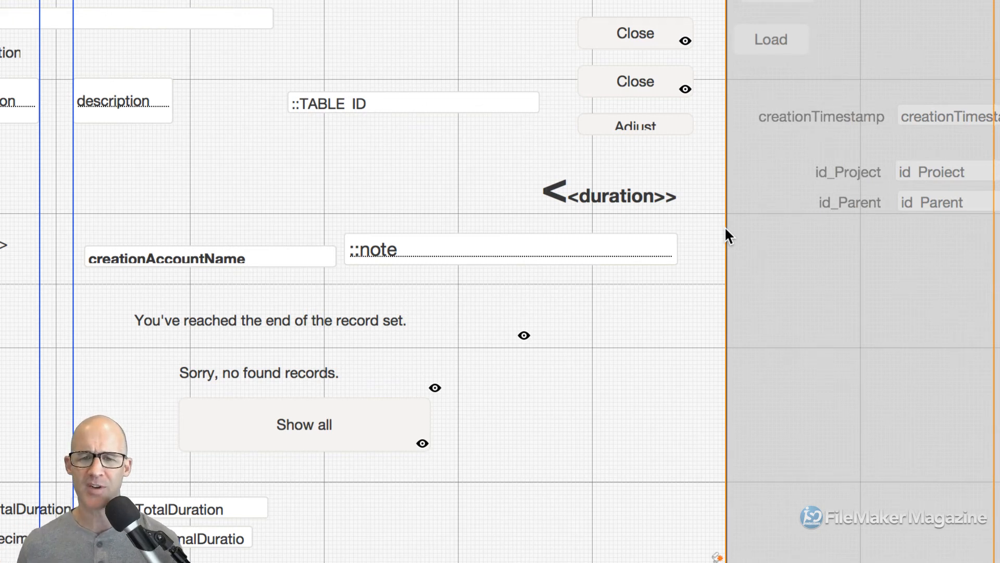
{"action": "left_click_drag", "start_coordinate": [726, 229], "coordinate": [593, 259]}
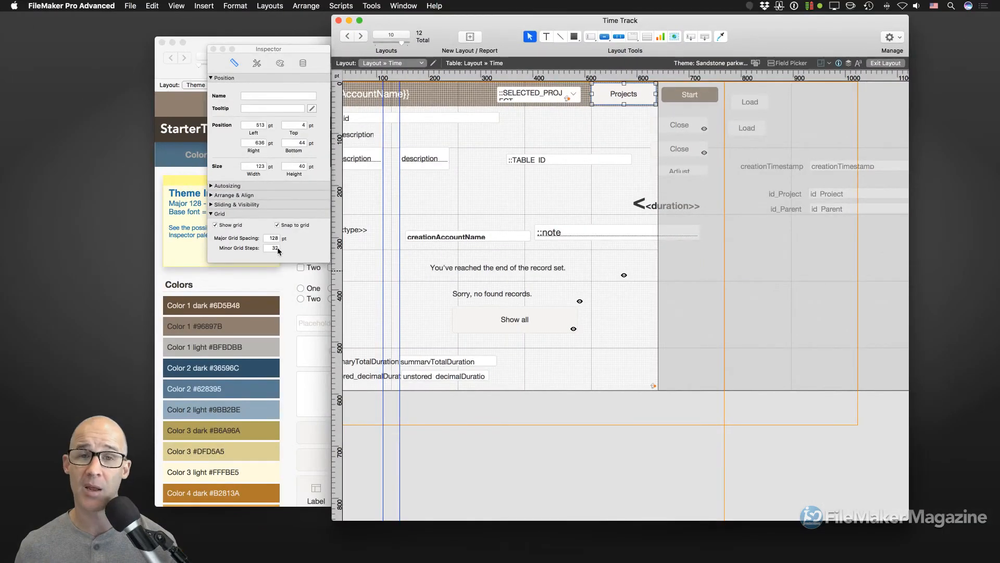
- Set the layout's minor grid steps to 8
{"action": "double_click", "coordinate": [275, 248]}
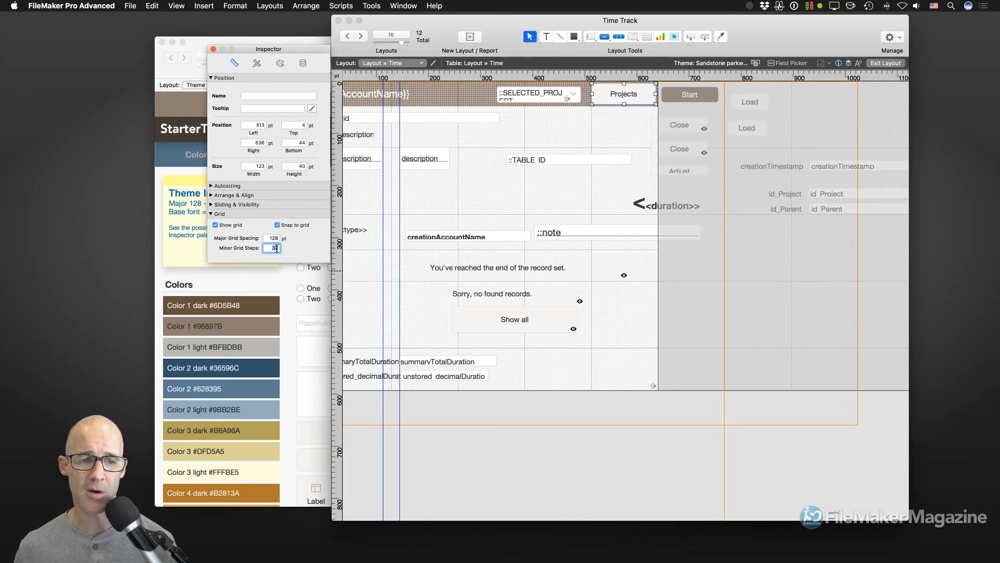
{"action": "type", "text": "8"}
{"action": "key", "text": "Return"}
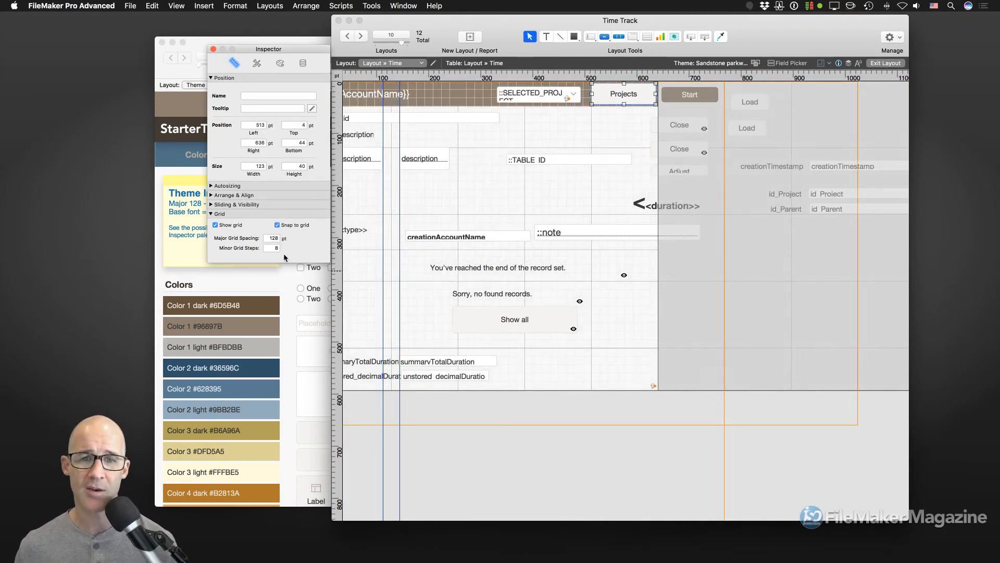
- Extend the Body part downward so its lower edge meets the fourth horizontal major grid line
{"action": "scroll", "coordinate": [501, 205], "scroll_direction": "left", "scroll_amount": 3}
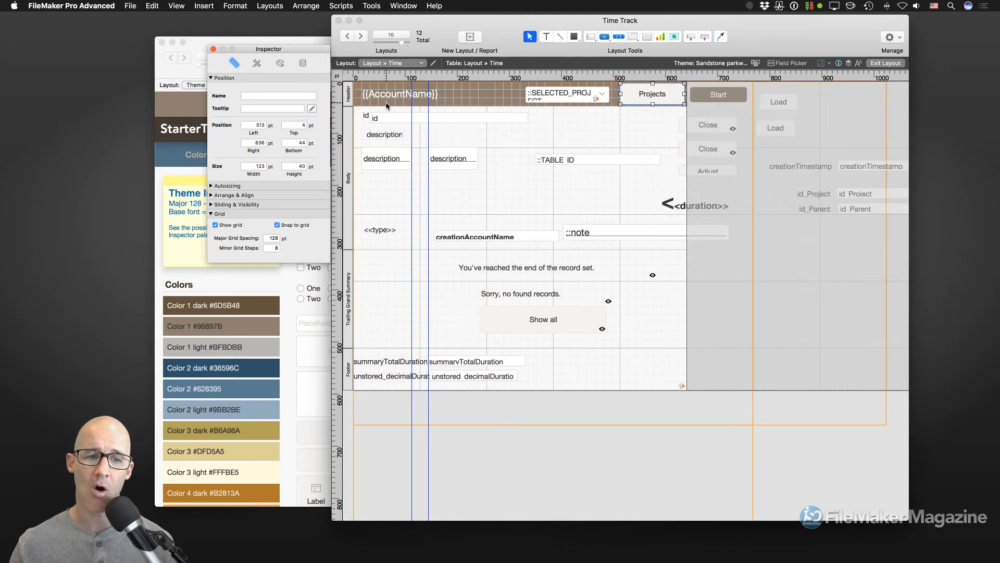
{"action": "left_click", "coordinate": [348, 194]}
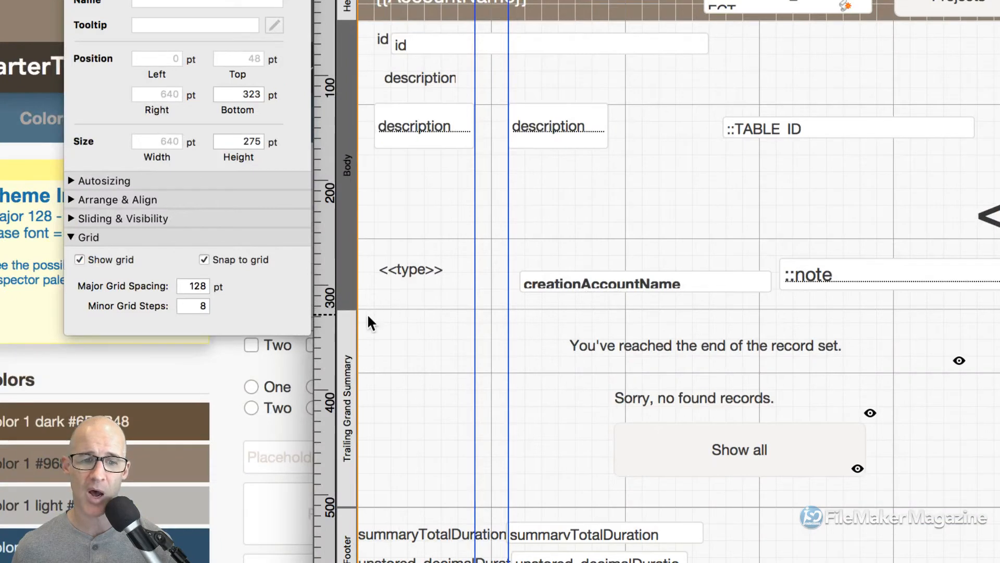
{"action": "left_click_drag", "start_coordinate": [370, 307], "coordinate": [375, 506]}
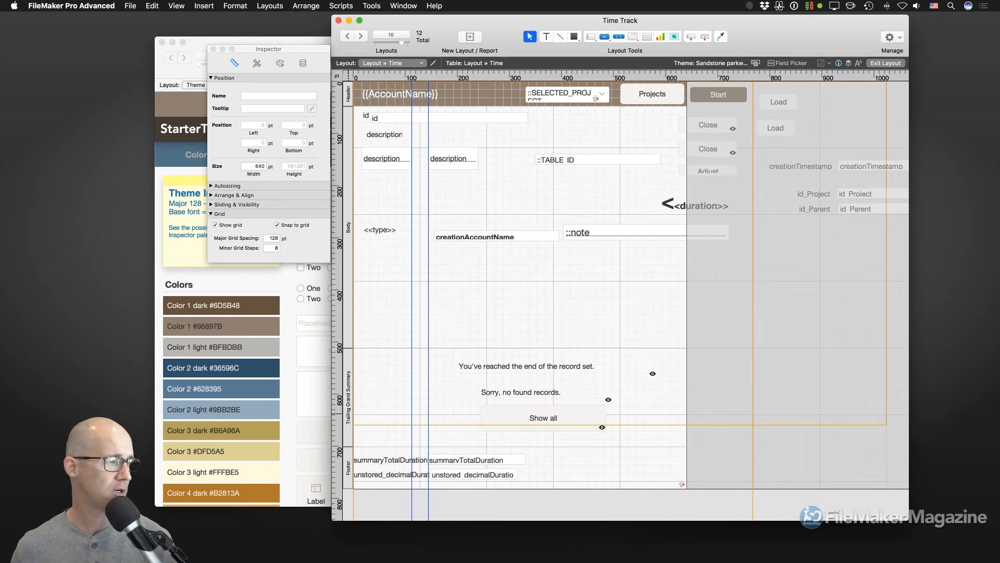
- Switch to the live chat and look up the viewer question about themes using Open Sans
{"action": "key", "text": "super+grave"}
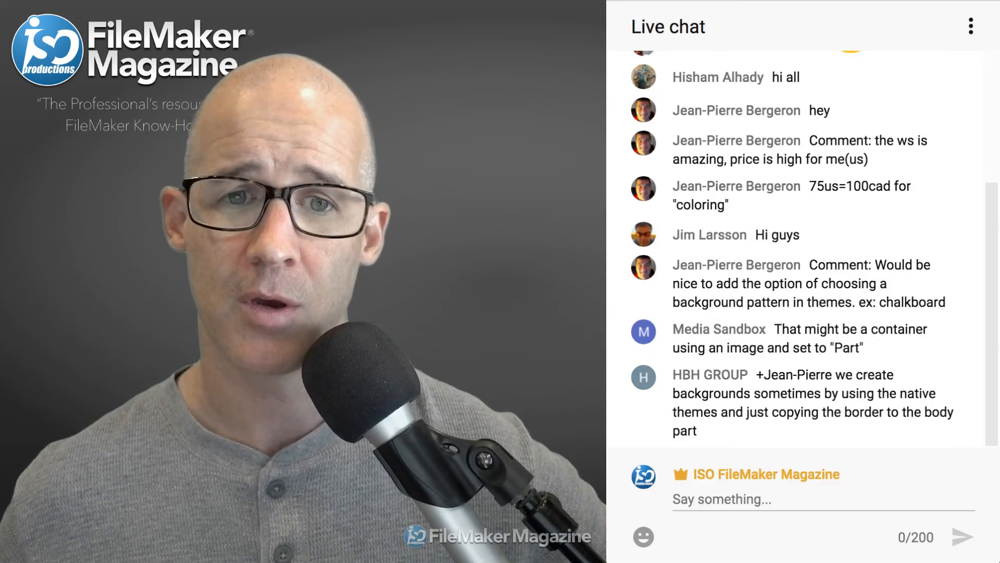
{"action": "scroll", "coordinate": [803, 249], "scroll_direction": "up", "scroll_amount": 4}
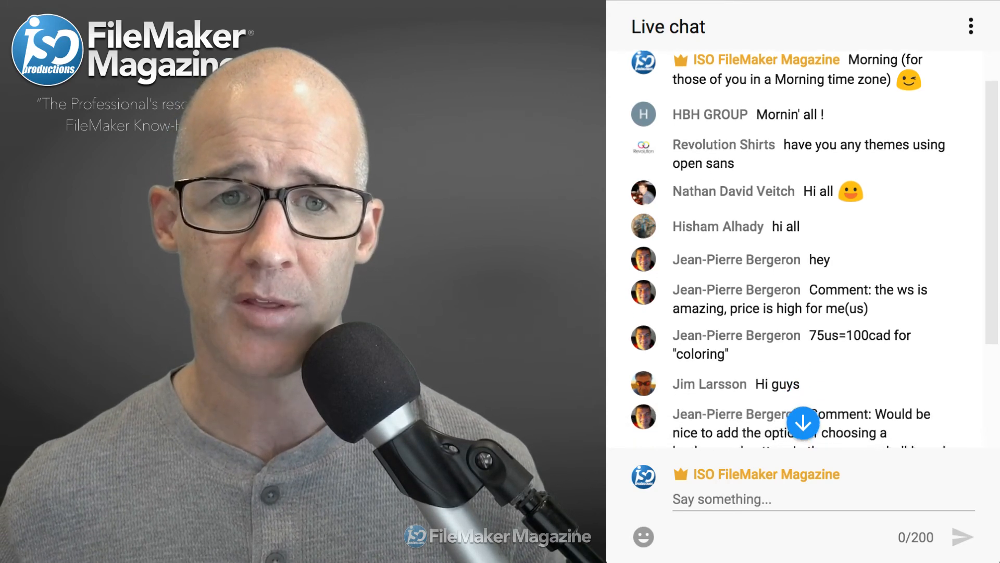
{"action": "scroll", "coordinate": [813, 209], "scroll_direction": "down", "scroll_amount": 1}
{"action": "triple_click", "coordinate": [844, 136]}
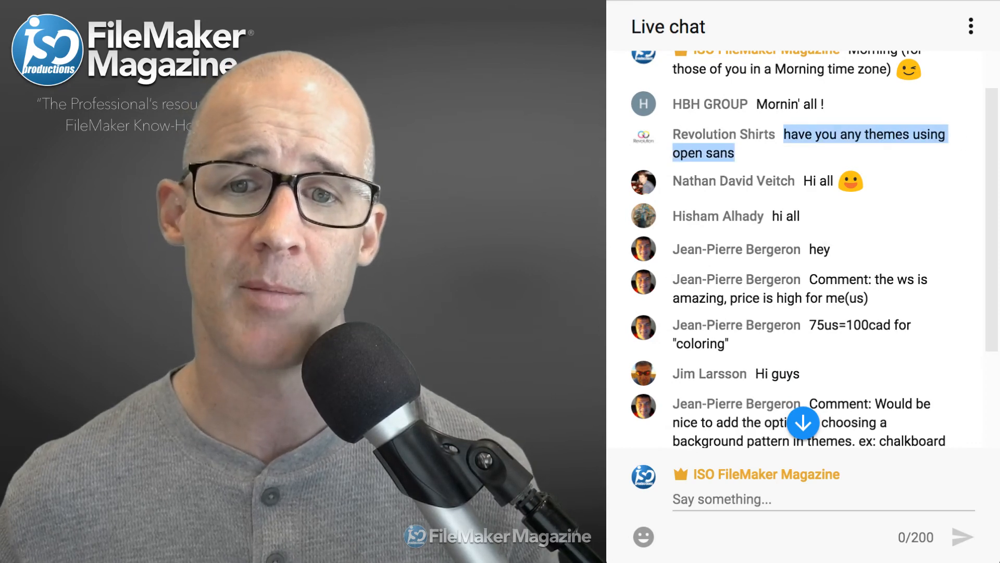
{"action": "scroll", "coordinate": [805, 249], "scroll_direction": "down", "scroll_amount": 1}
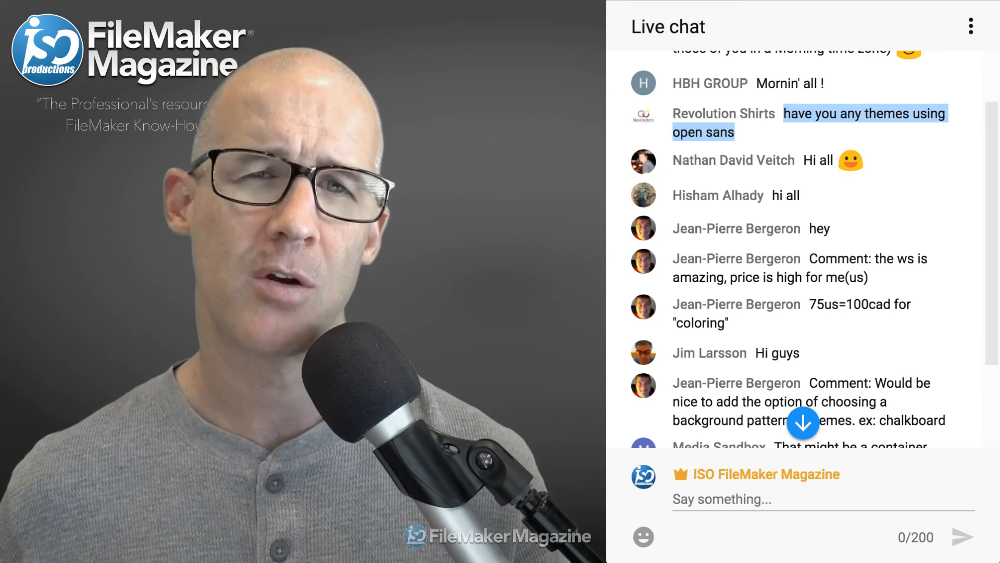
{"action": "scroll", "coordinate": [803, 249], "scroll_direction": "down", "scroll_amount": 2}
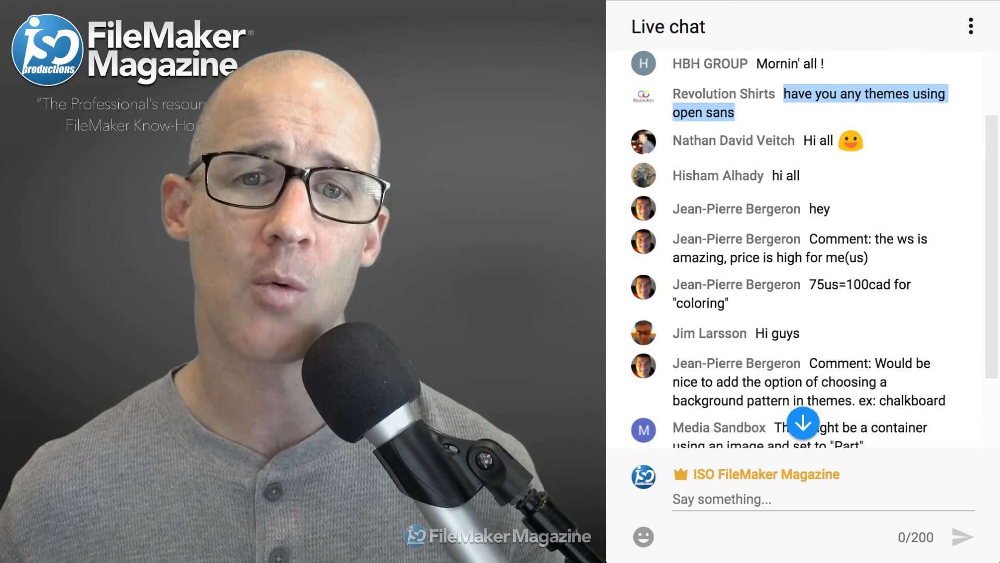
{"action": "scroll", "coordinate": [814, 249], "scroll_direction": "down", "scroll_amount": 1}
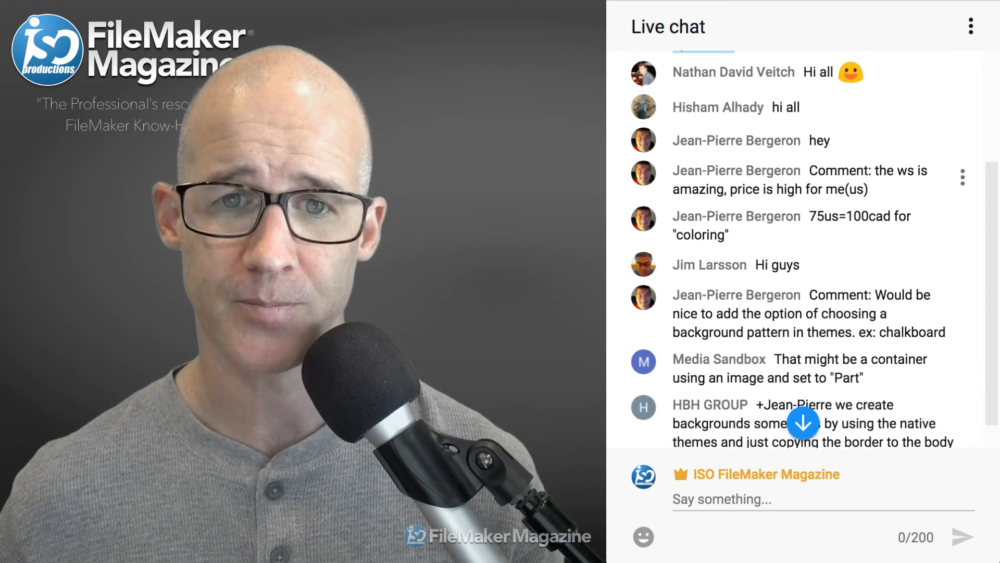
- Read the live chat comments about pricing and background patterns in themes, highlighting each message in turn
{"action": "left_click_drag", "start_coordinate": [810, 171], "coordinate": [870, 190]}
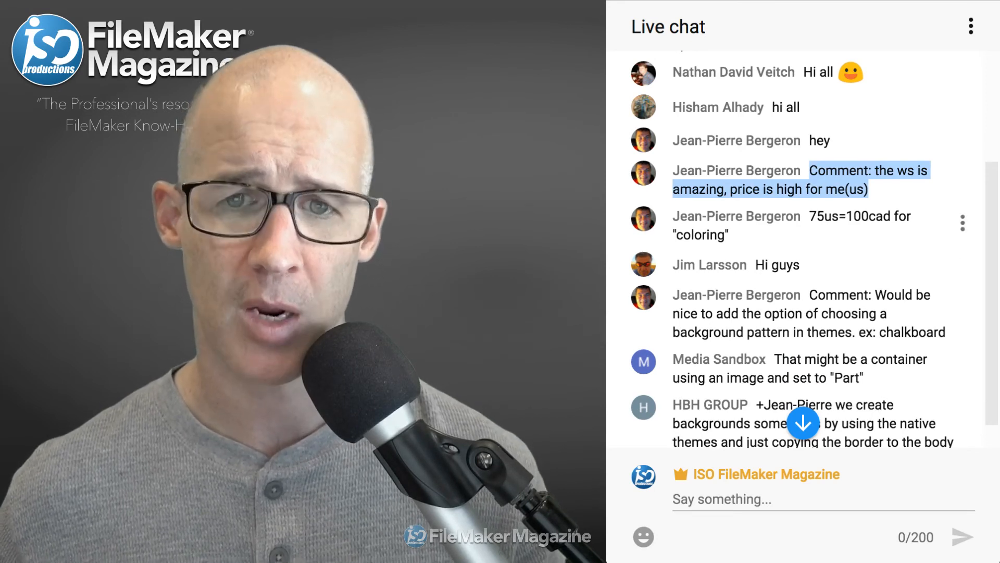
{"action": "scroll", "coordinate": [803, 249], "scroll_direction": "down", "scroll_amount": 1}
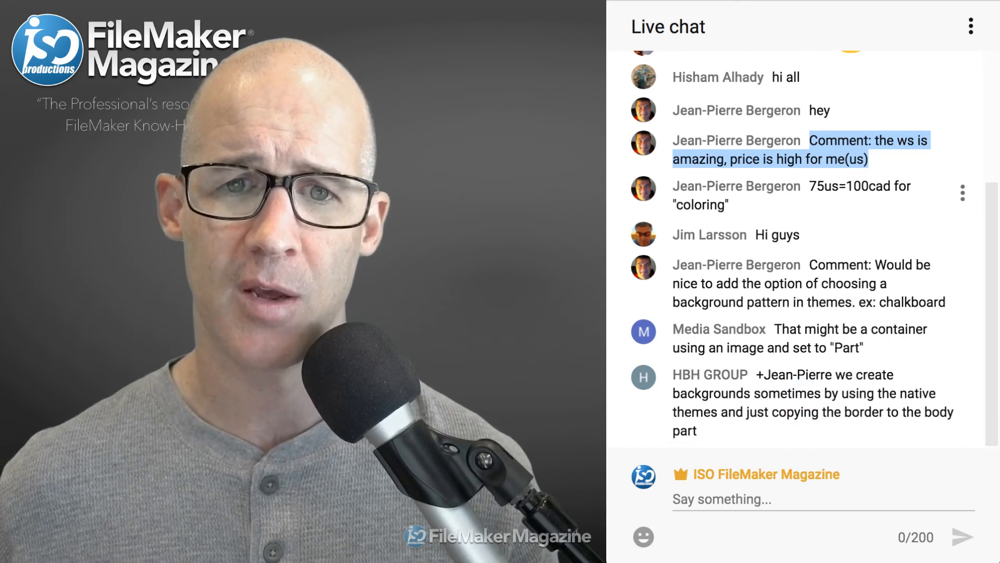
{"action": "left_click_drag", "start_coordinate": [809, 187], "coordinate": [912, 201]}
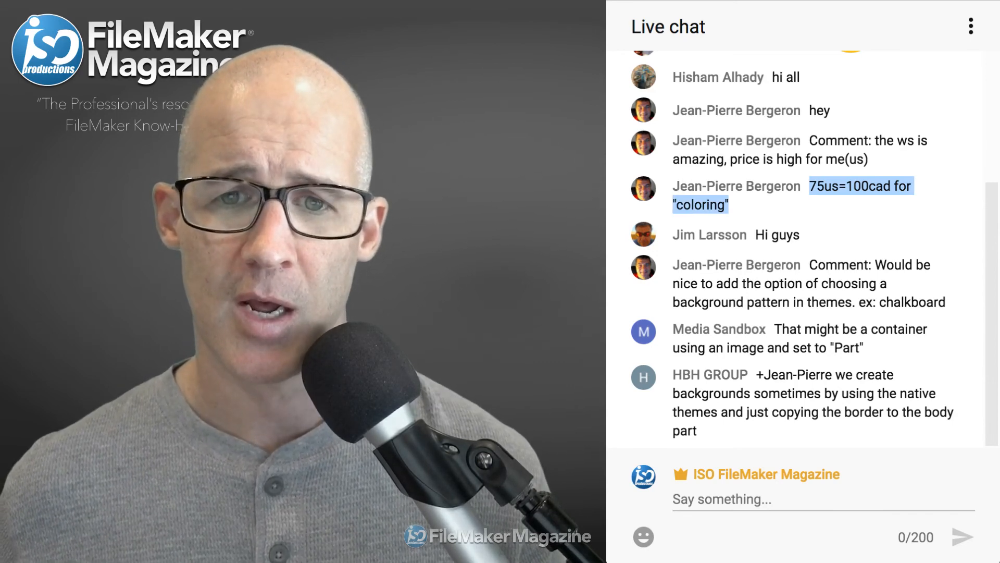
{"action": "left_click_drag", "start_coordinate": [818, 265], "coordinate": [946, 303]}
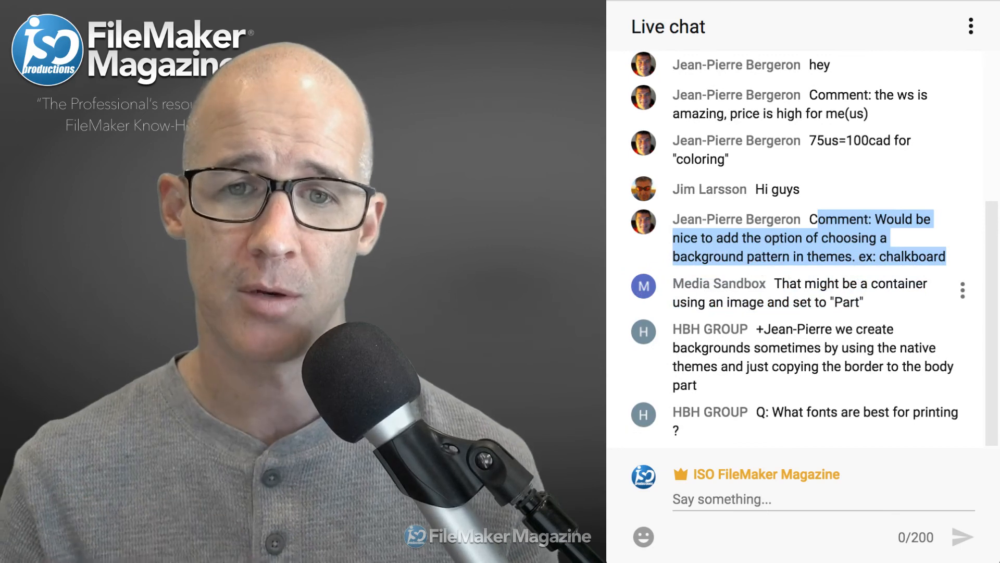
{"action": "left_click_drag", "start_coordinate": [866, 302], "coordinate": [775, 285]}
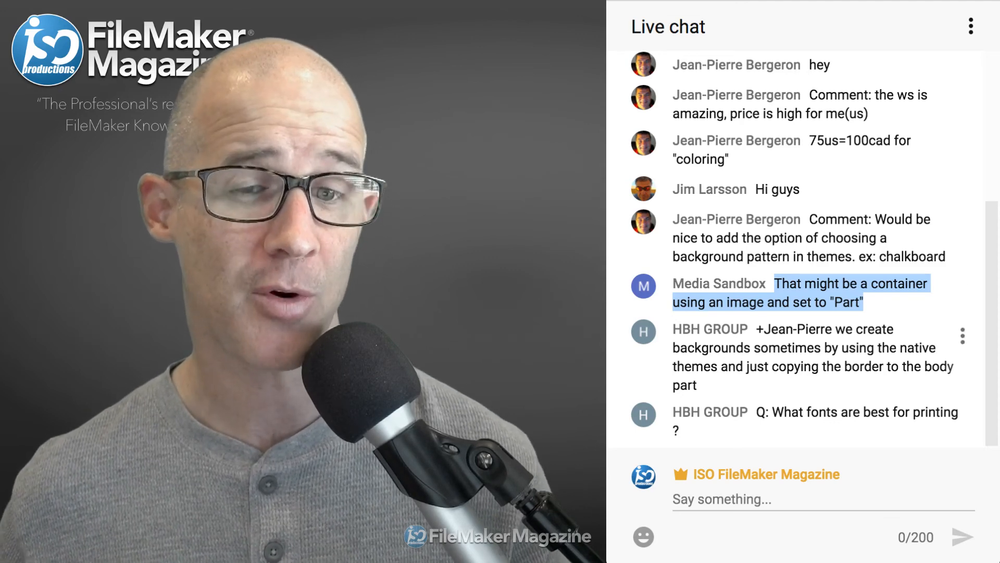
{"action": "left_click_drag", "start_coordinate": [700, 385], "coordinate": [757, 330]}
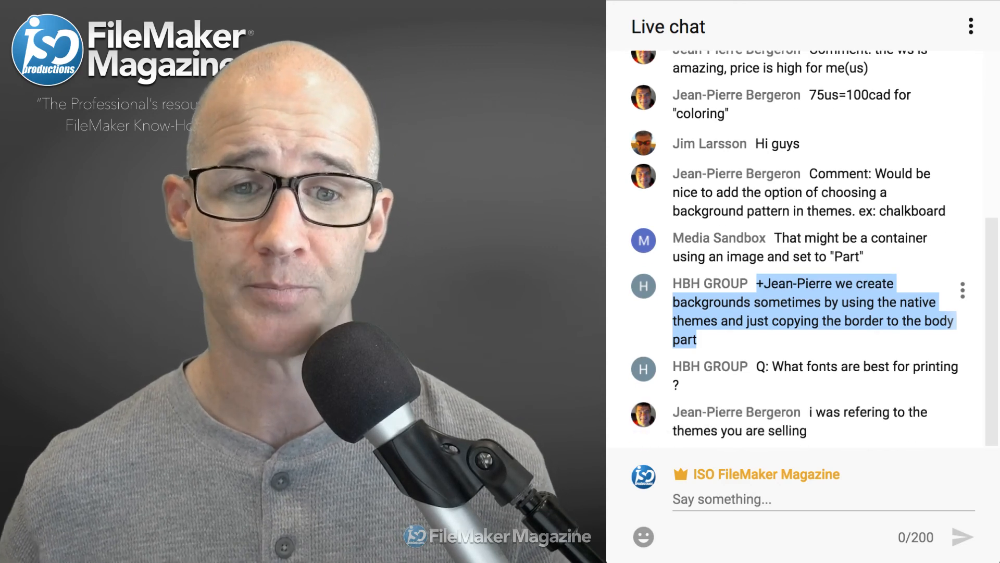
- Highlight the chat question about the best fonts for printing and the follow-up about the themes being sold
{"action": "left_click_drag", "start_coordinate": [681, 386], "coordinate": [757, 366]}
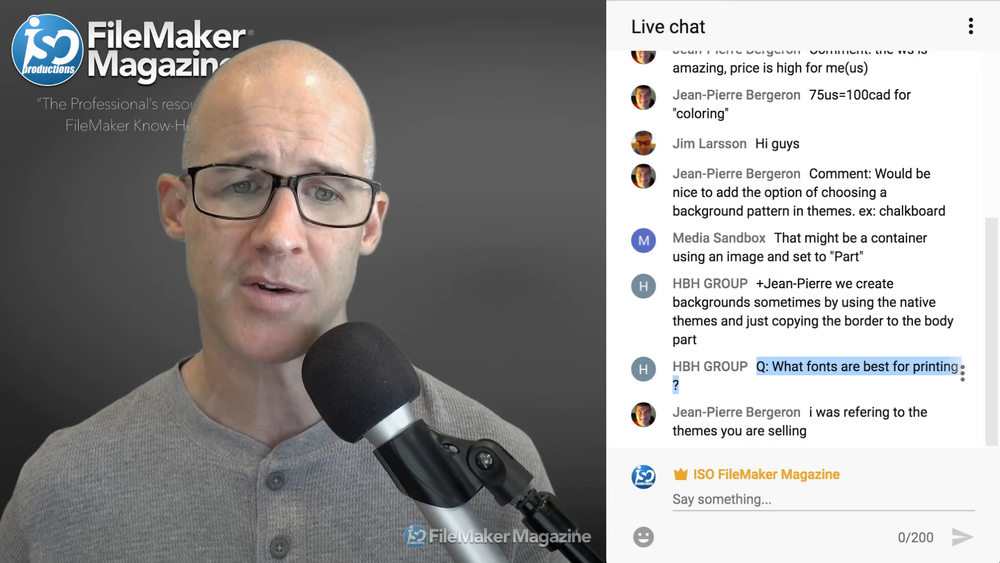
{"action": "left_click", "coordinate": [771, 383]}
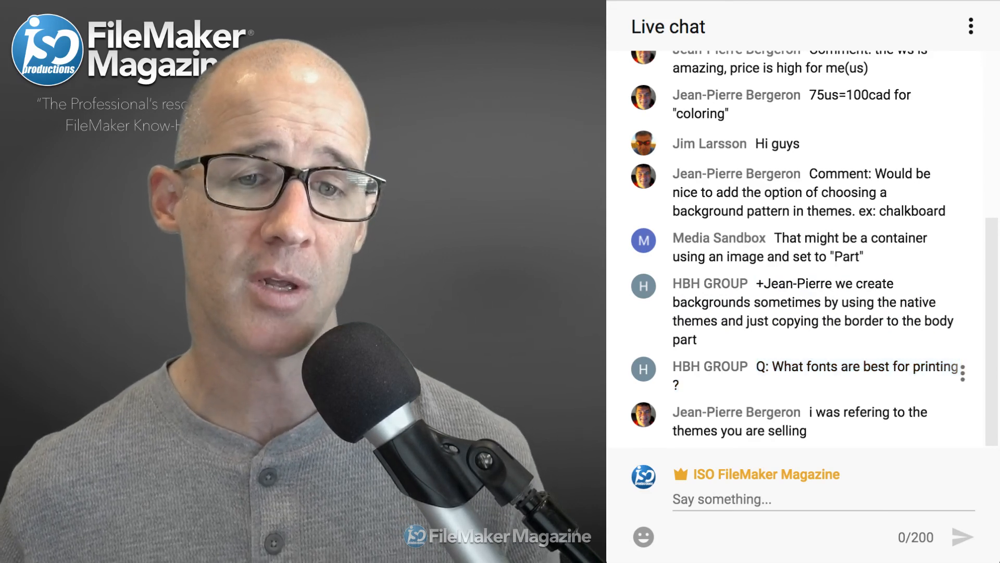
{"action": "left_click_drag", "start_coordinate": [681, 385], "coordinate": [757, 366]}
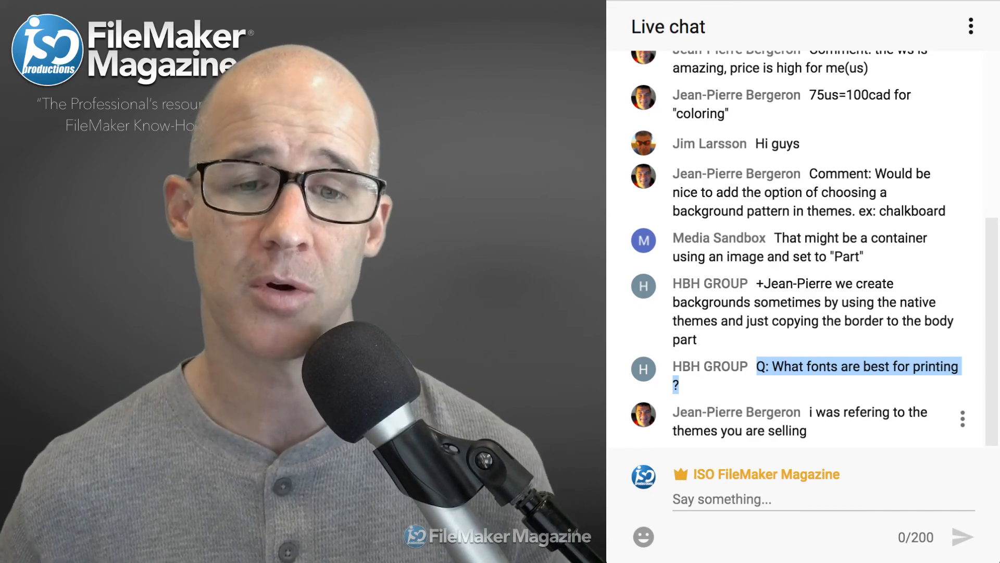
{"action": "triple_click", "coordinate": [844, 415]}
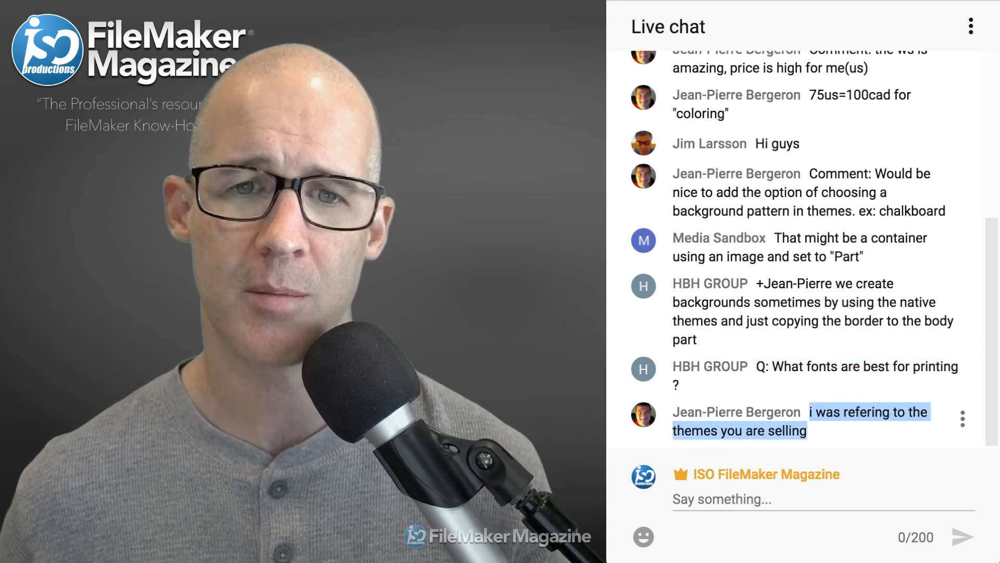
- Go back to the chat comment about choosing a background pattern in themes and reread it in full
{"action": "left_click", "coordinate": [813, 192]}
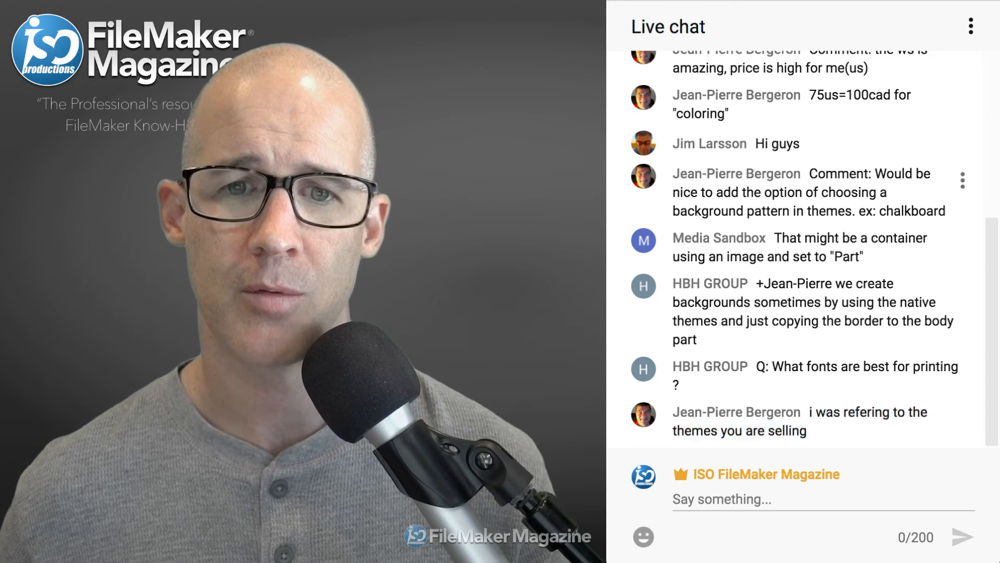
{"action": "left_click_drag", "start_coordinate": [827, 174], "coordinate": [939, 211]}
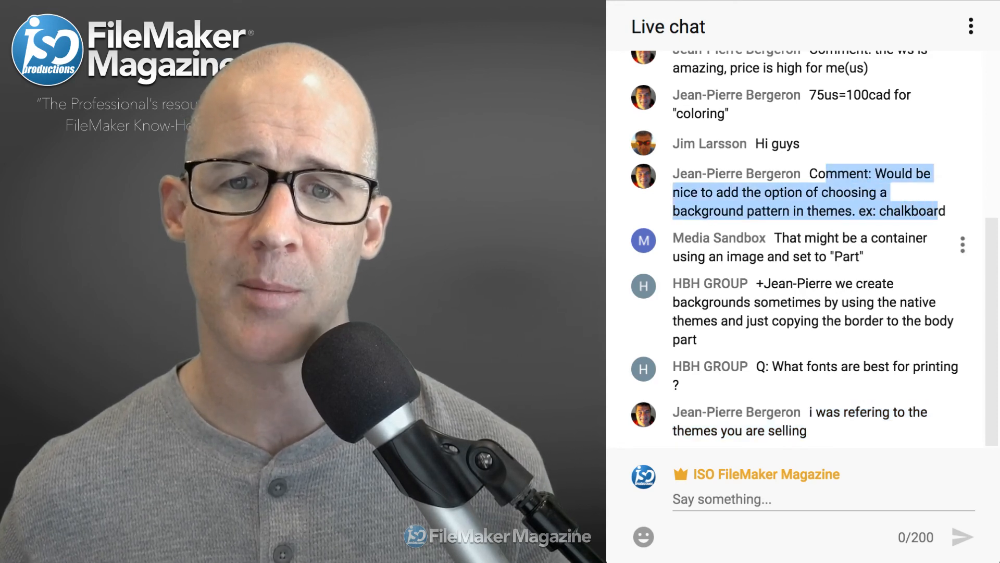
{"action": "left_click", "coordinate": [938, 211]}
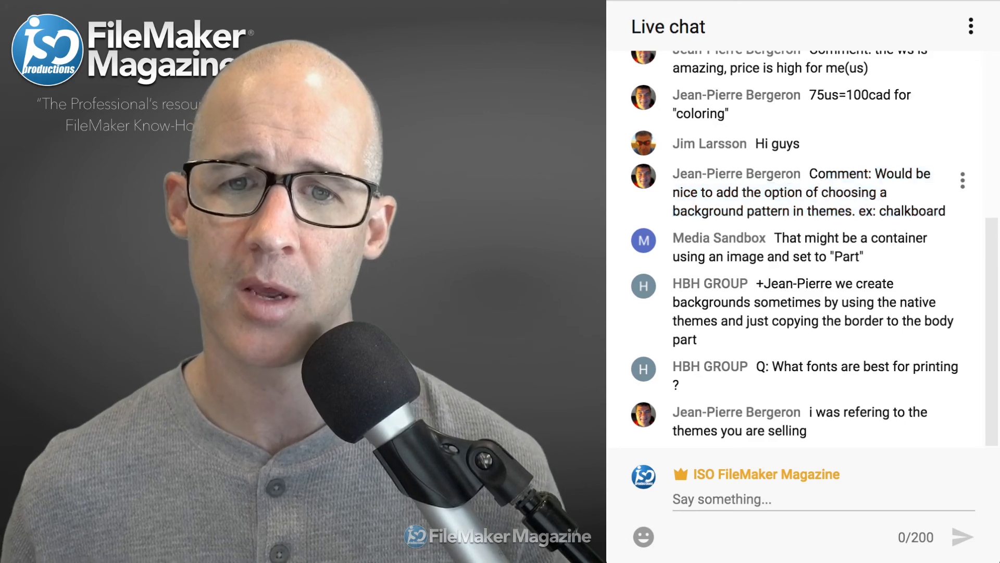
{"action": "double_click", "coordinate": [829, 211]}
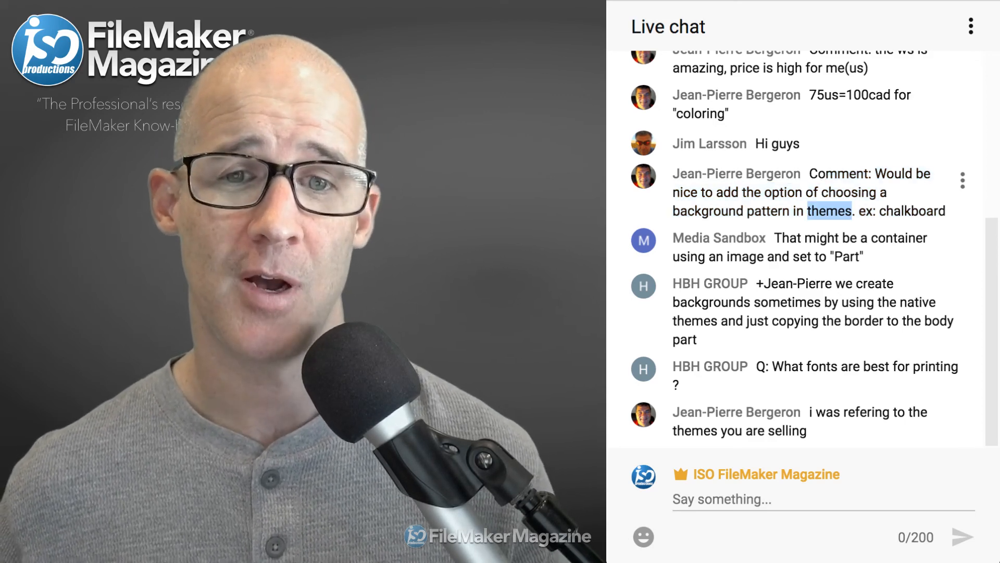
{"action": "left_click_drag", "start_coordinate": [810, 173], "coordinate": [946, 211]}
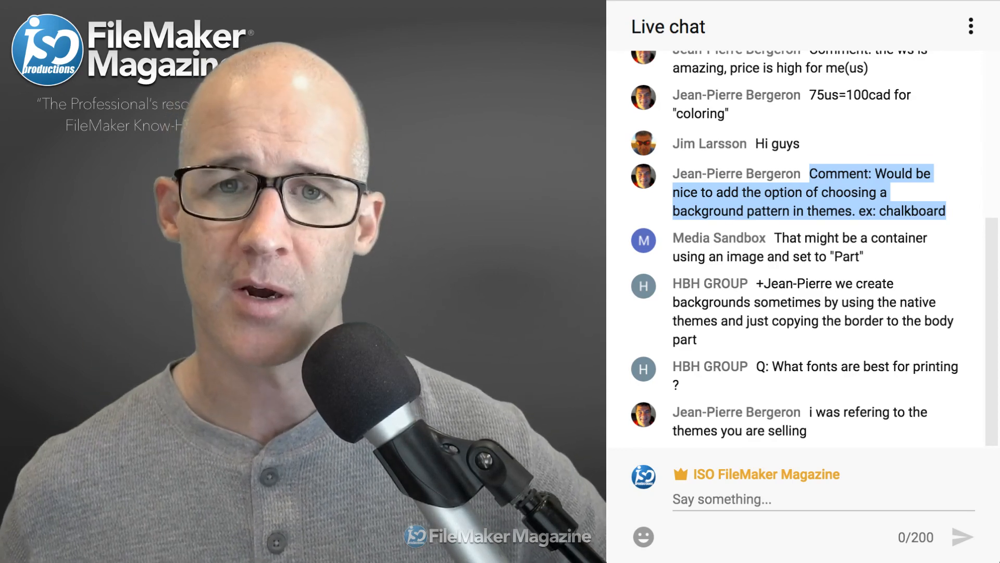
{"action": "scroll", "coordinate": [951, 322], "scroll_direction": "up", "scroll_amount": 1}
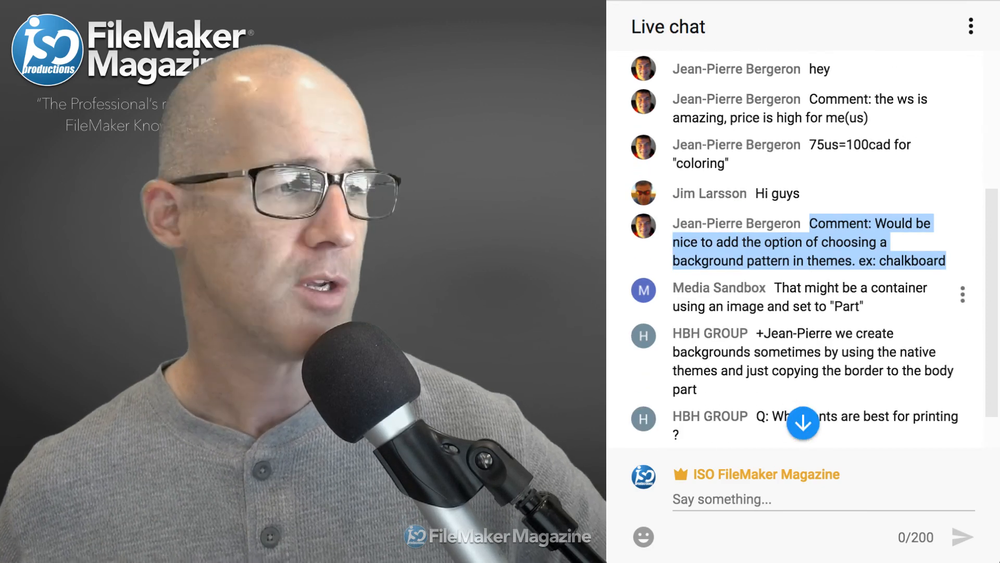
{"action": "scroll", "coordinate": [834, 298], "scroll_direction": "down", "scroll_amount": 1}
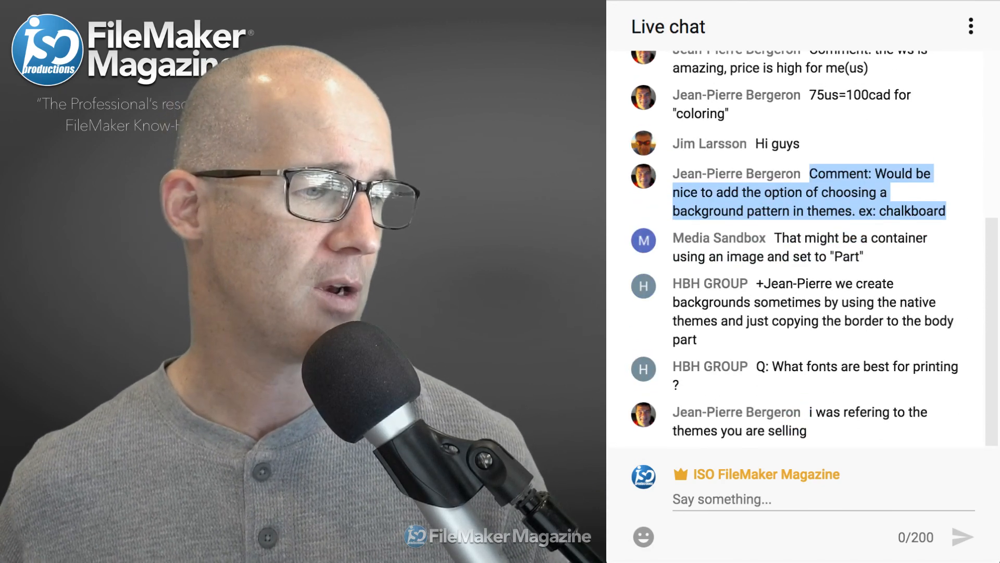
- Switch to FileMaker Pro, show the hidden window "Changing user privilege sets" and move it slightly upward
{"action": "key", "text": "super+Tab"}
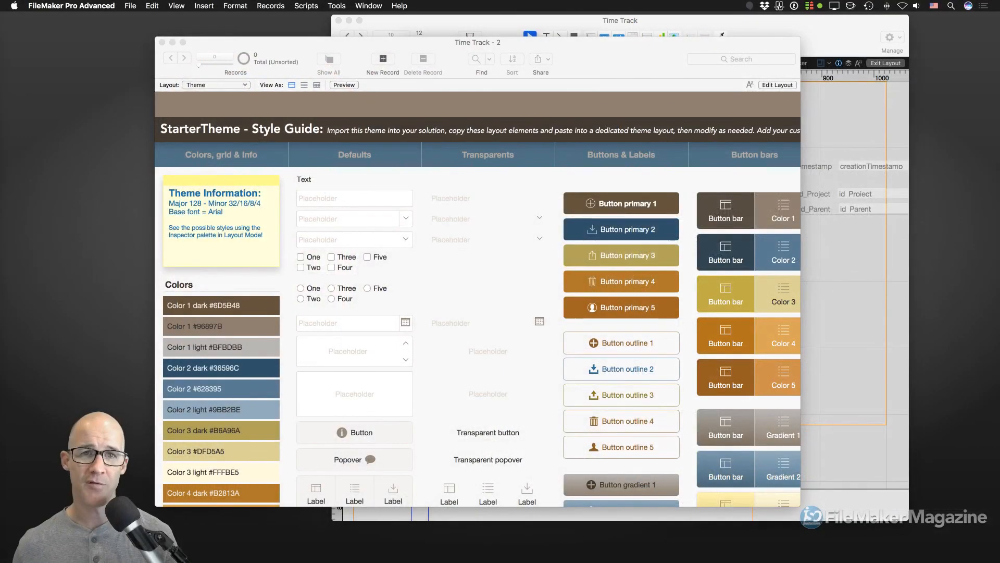
{"action": "left_click", "coordinate": [364, 5]}
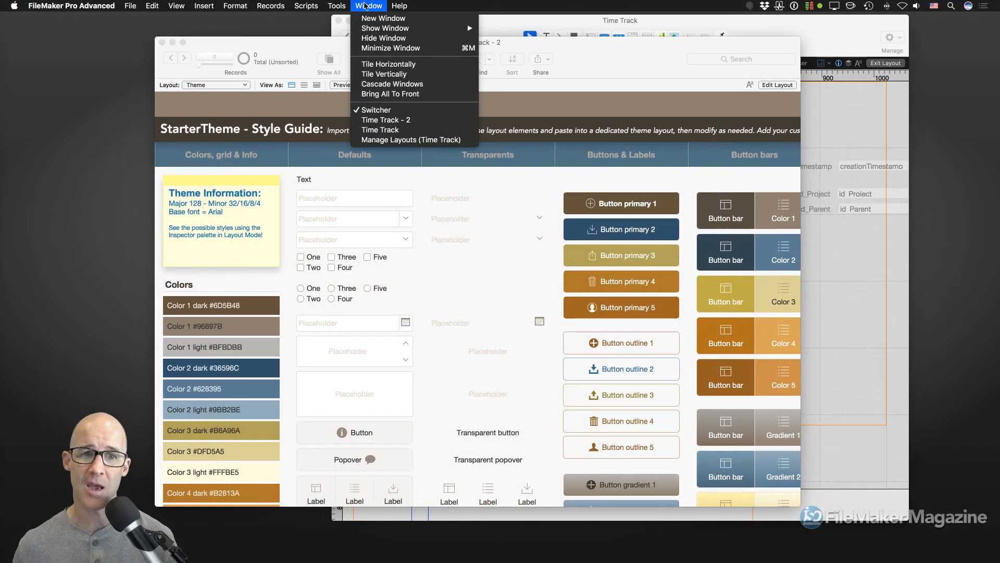
{"action": "mouse_move", "coordinate": [459, 28]}
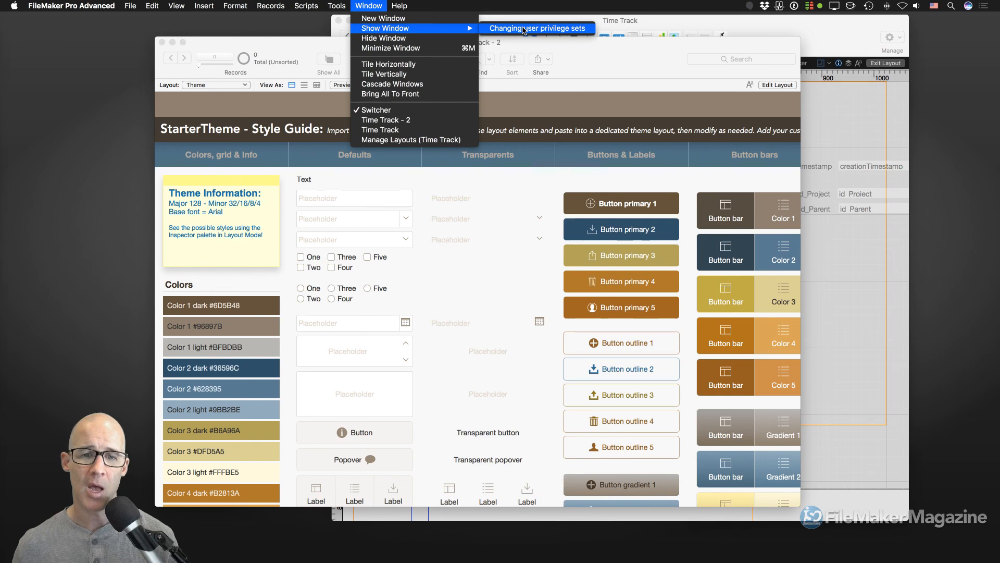
{"action": "left_click", "coordinate": [523, 29]}
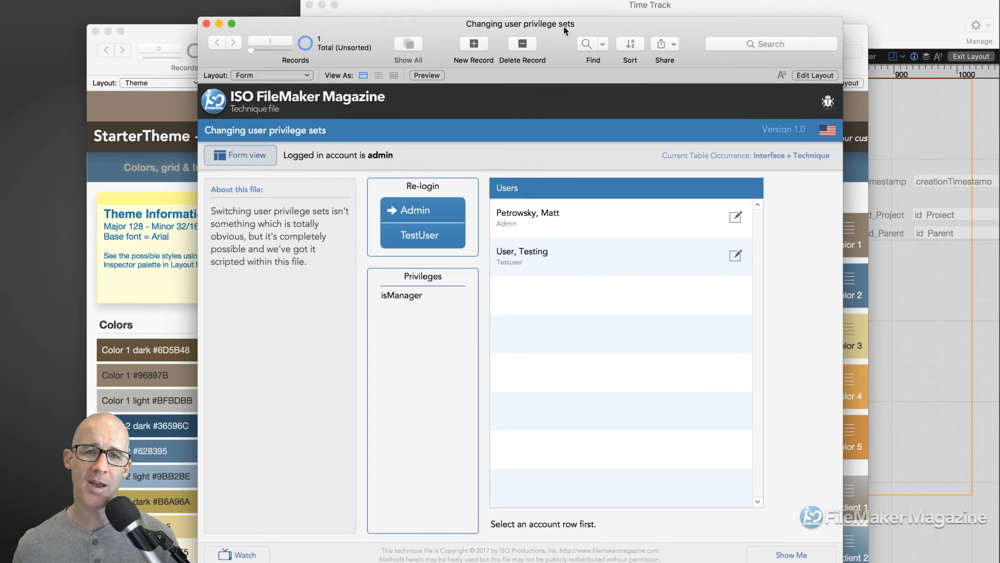
{"action": "left_click_drag", "start_coordinate": [563, 26], "coordinate": [558, 18]}
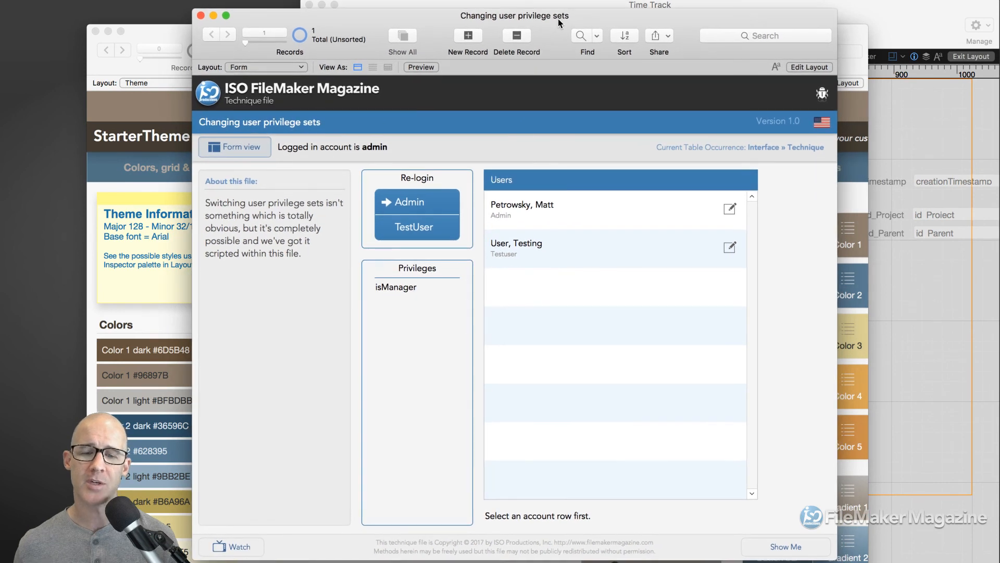